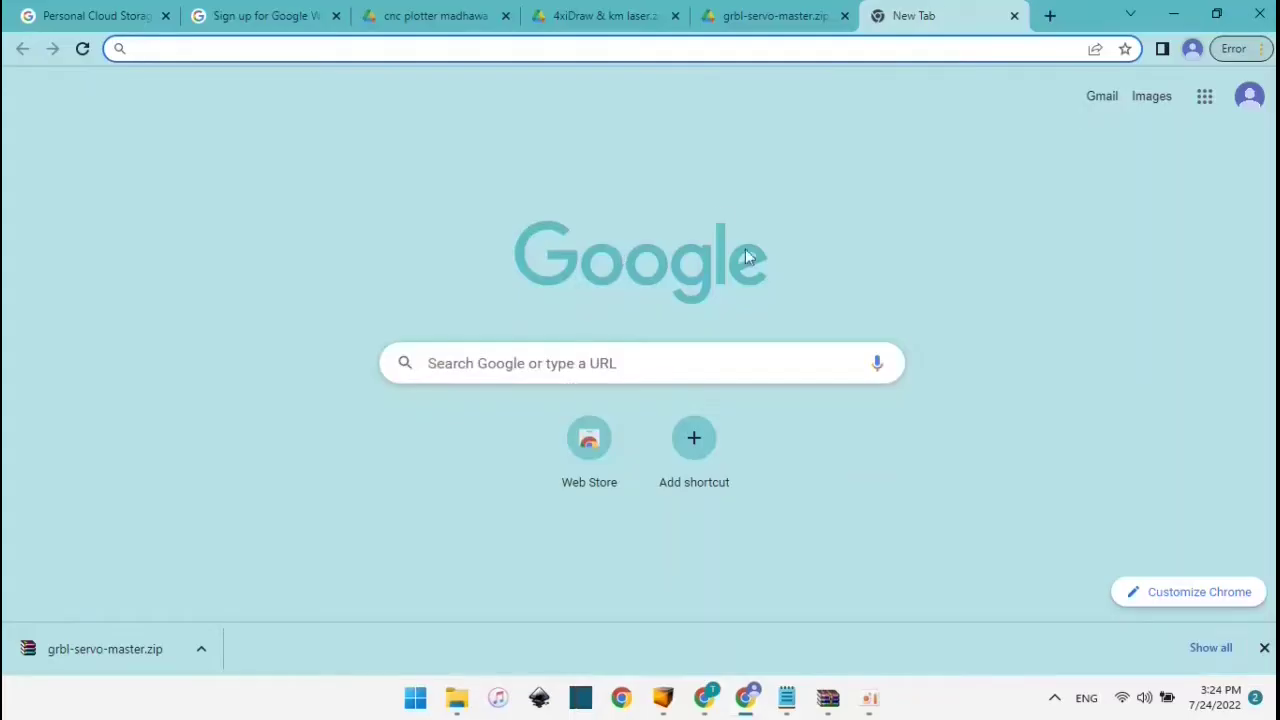
{"action": "type", "text": "https://winder.github.io/ugs_website/download/"}
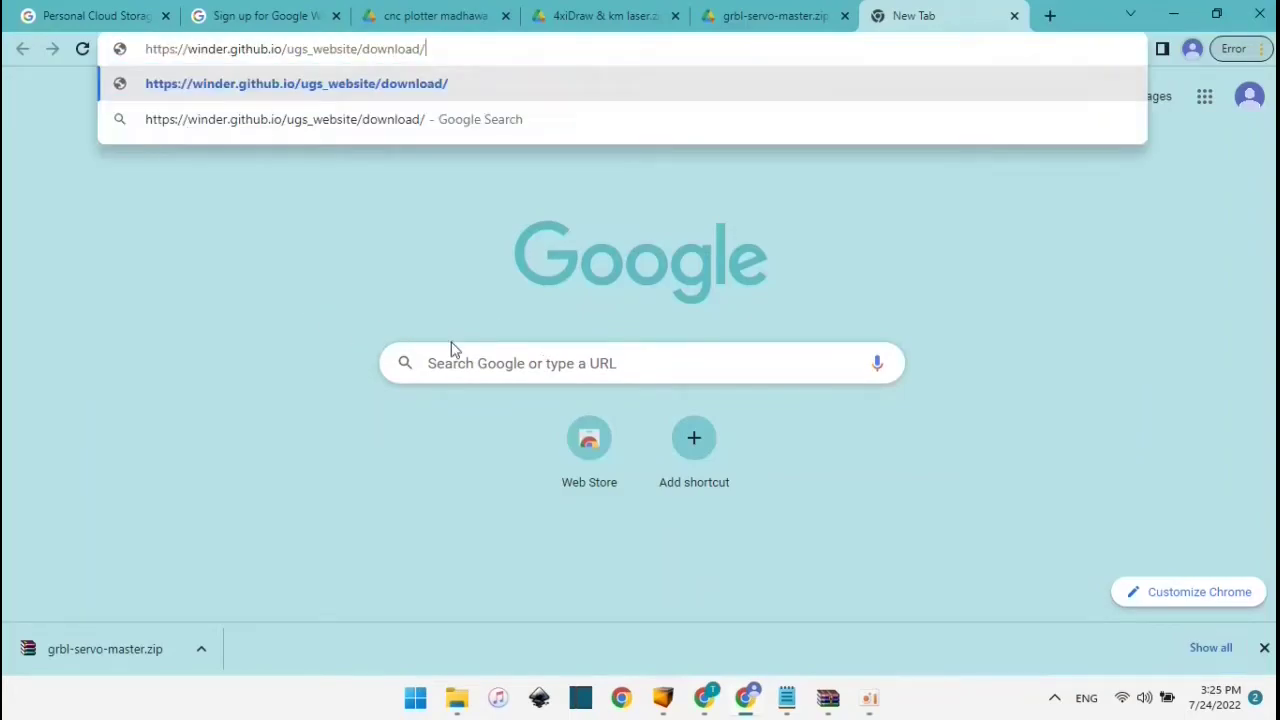
{"action": "key", "text": "Return"}
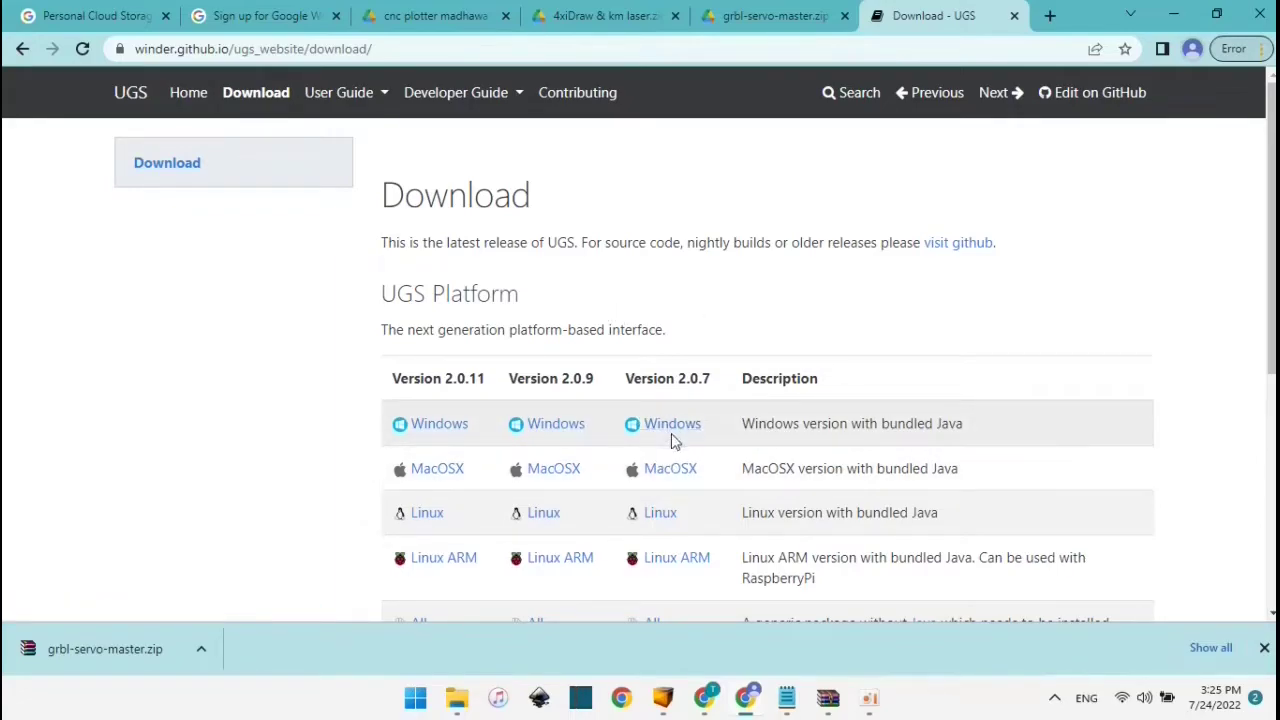
{"action": "left_click", "coordinate": [1172, 18]}
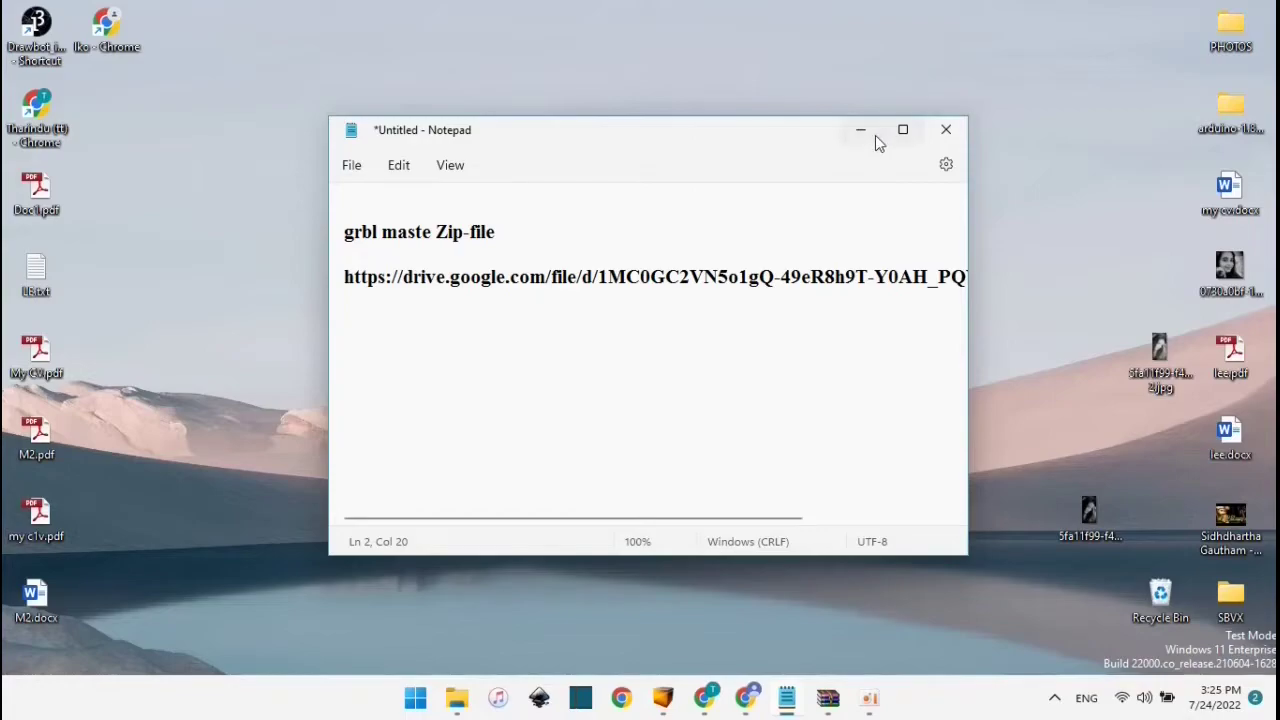
Step: Switch to File Explorer and extract ugs-platform-app-win.zip into its current folder
{"action": "left_click", "coordinate": [945, 130]}
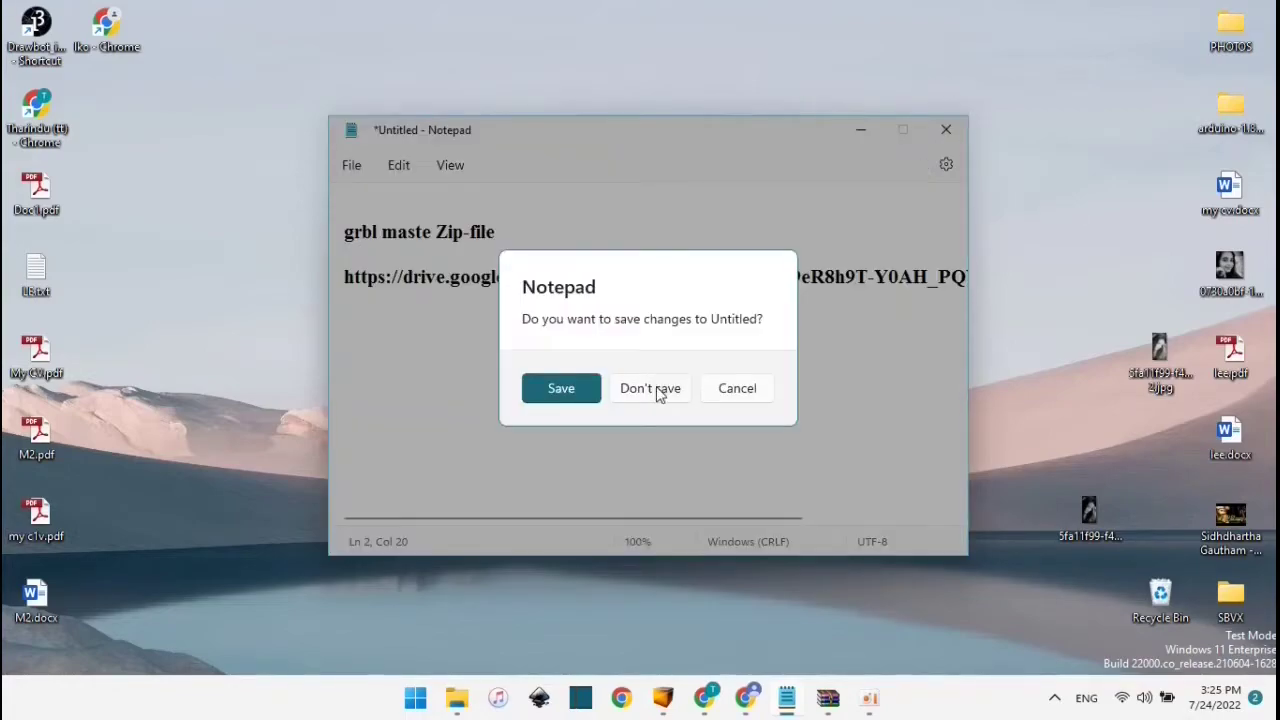
{"action": "left_click", "coordinate": [737, 388]}
{"action": "key", "text": "alt+Tab"}
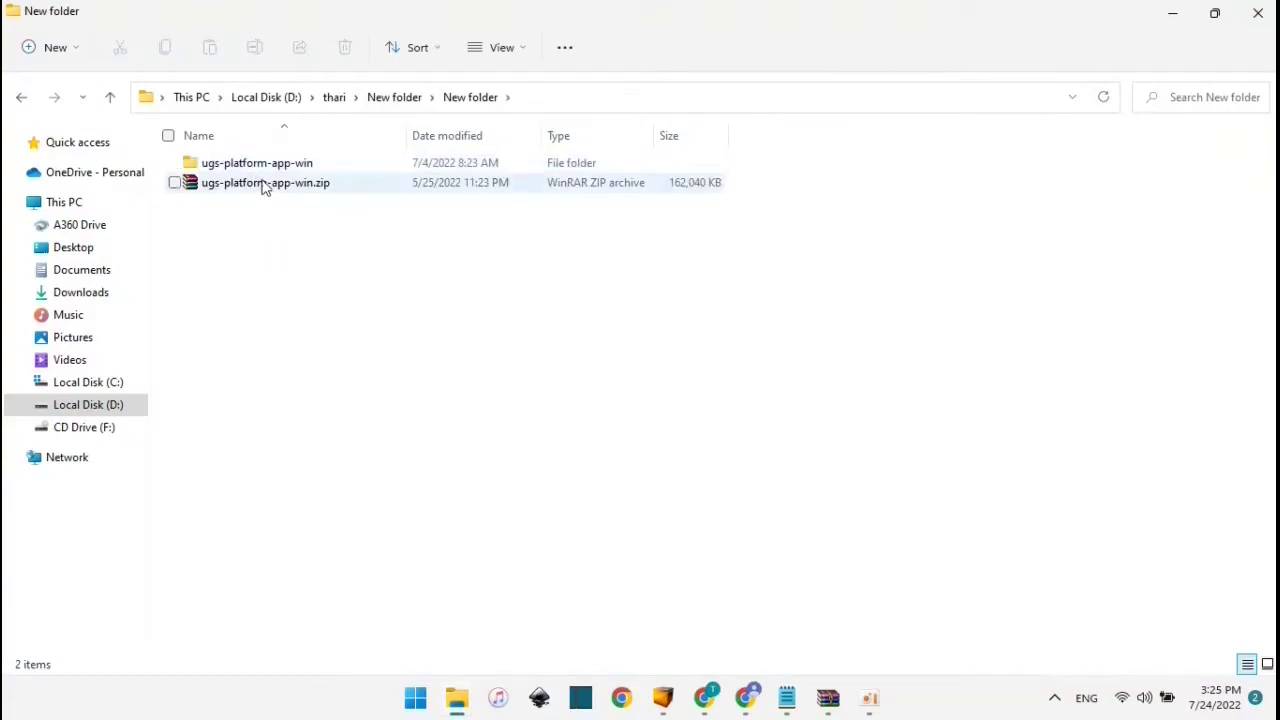
{"action": "left_click", "coordinate": [265, 188]}
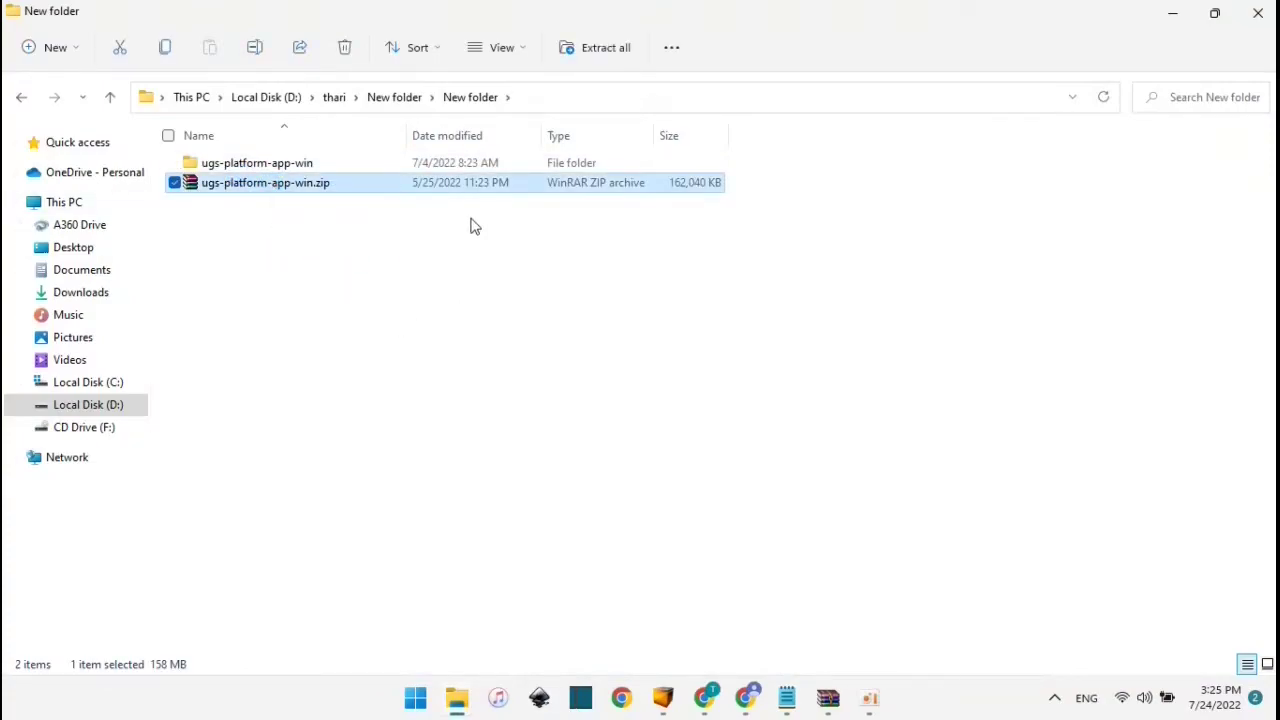
{"action": "double_click", "coordinate": [280, 184]}
{"action": "right_click", "coordinate": [409, 196]}
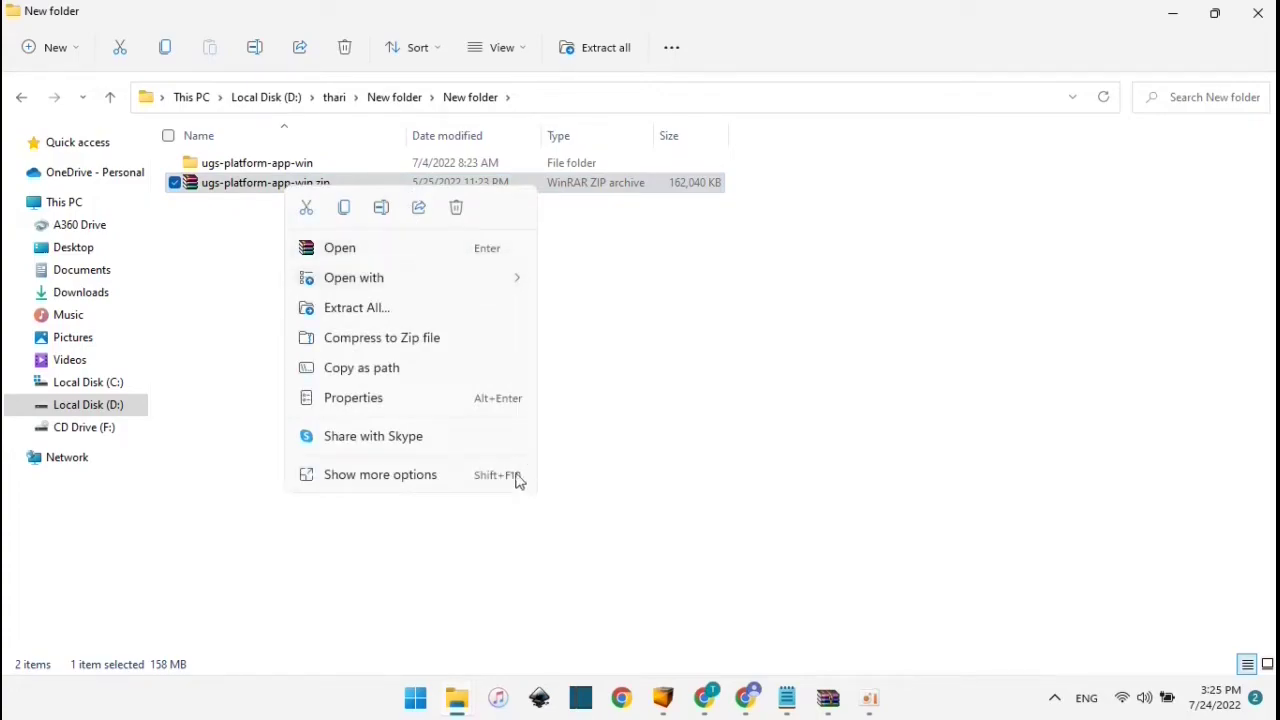
{"action": "left_click", "coordinate": [423, 477]}
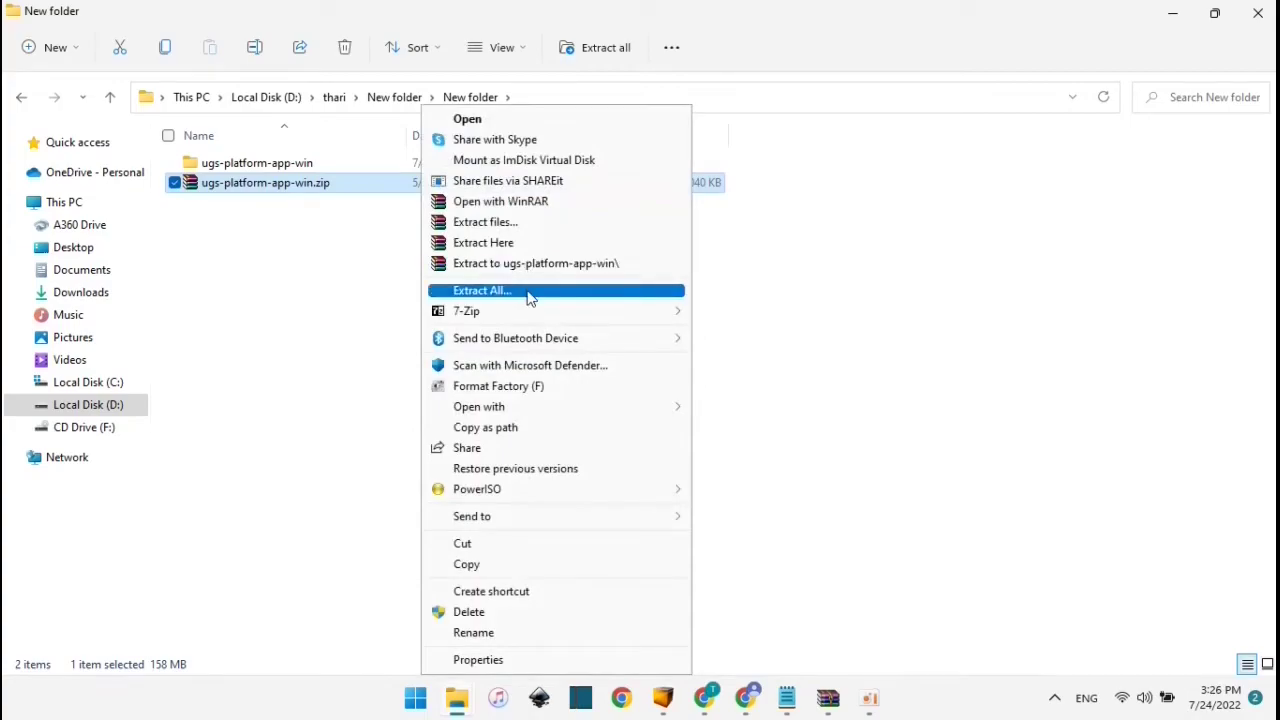
{"action": "left_click", "coordinate": [483, 243]}
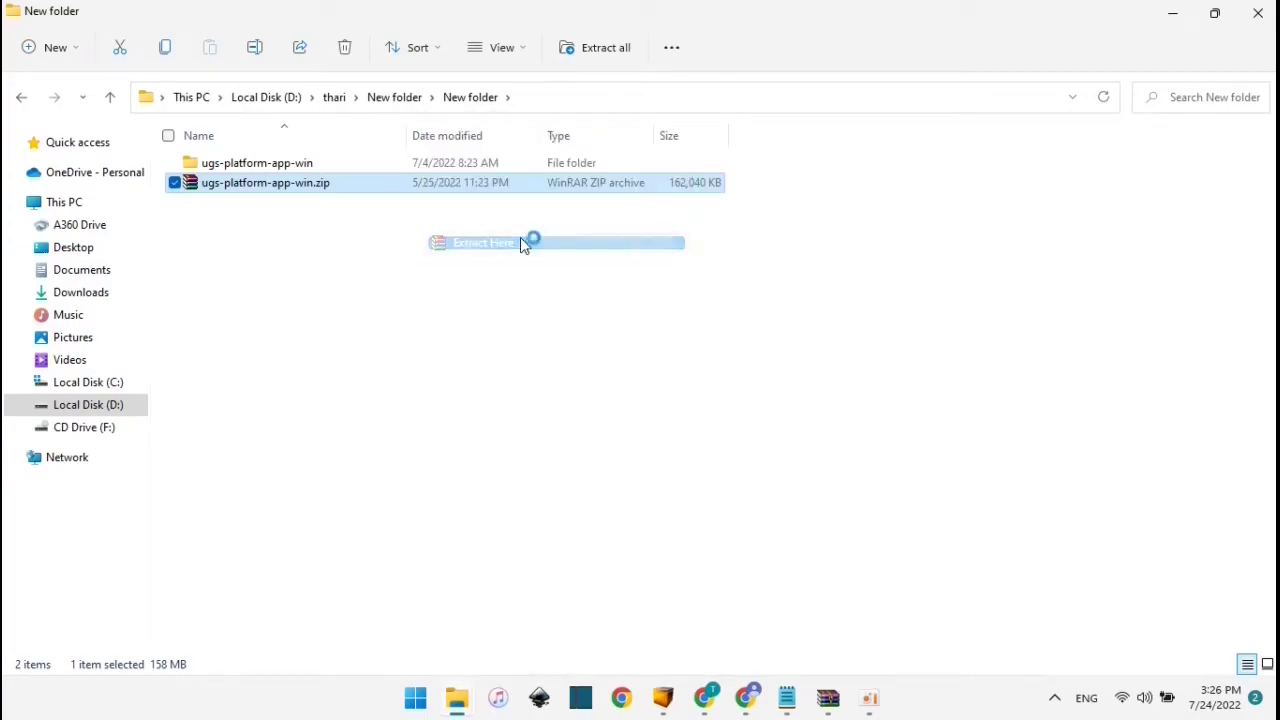
{"action": "left_click", "coordinate": [420, 195]}
Step: Launch ugsplatform64.exe from the bin folder inside ugs-platform-app-win\ugsplatform-win and maximize the Universal Gcode Platform window
{"action": "double_click", "coordinate": [320, 164]}
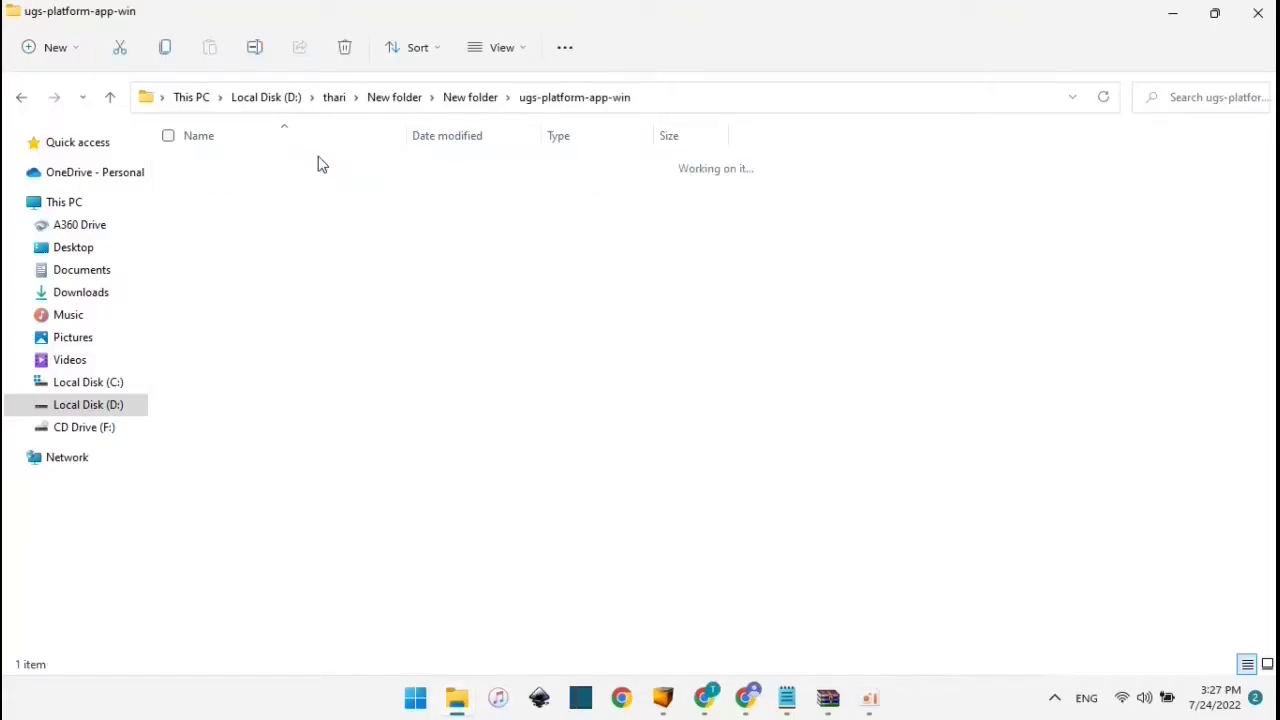
{"action": "double_click", "coordinate": [320, 163]}
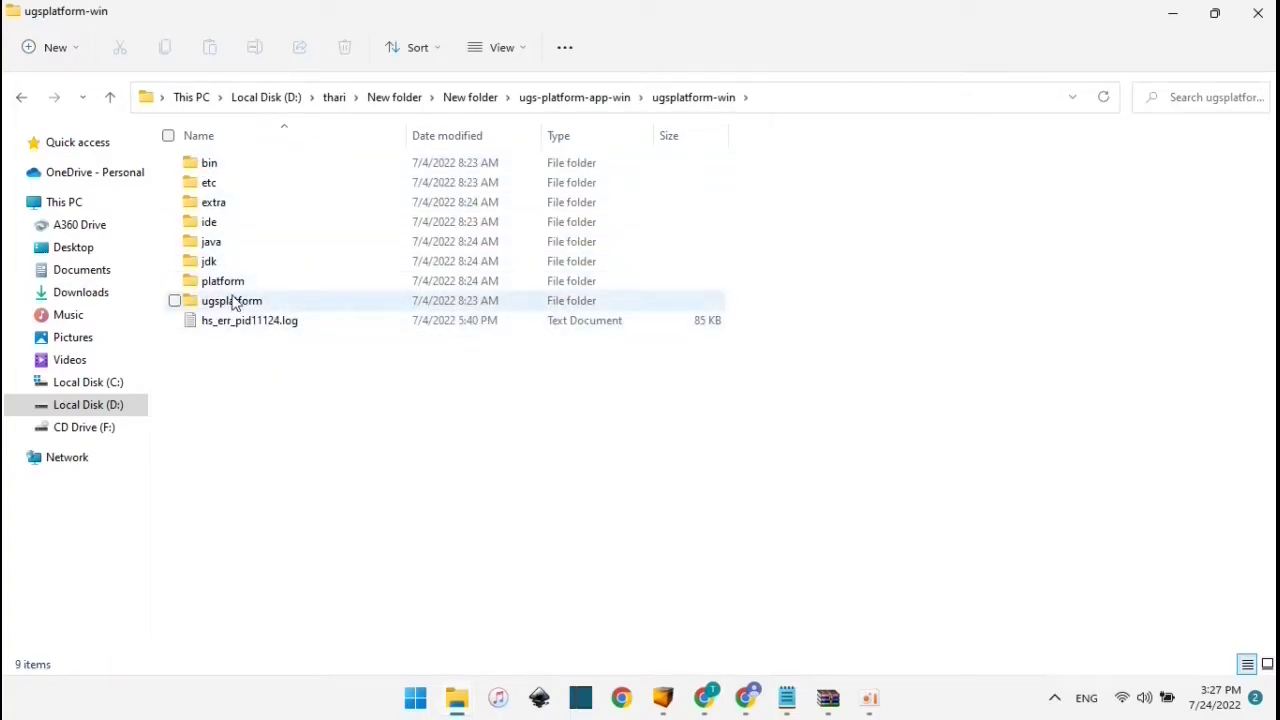
{"action": "double_click", "coordinate": [210, 164]}
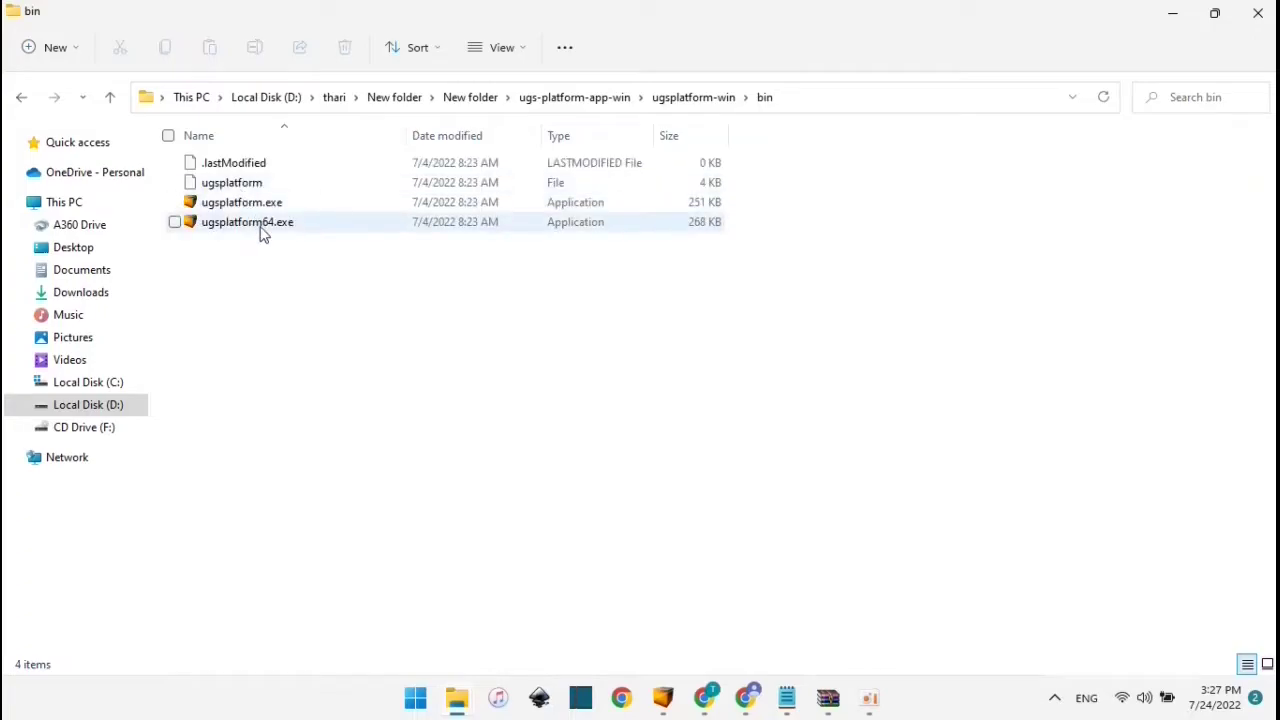
{"action": "double_click", "coordinate": [262, 232]}
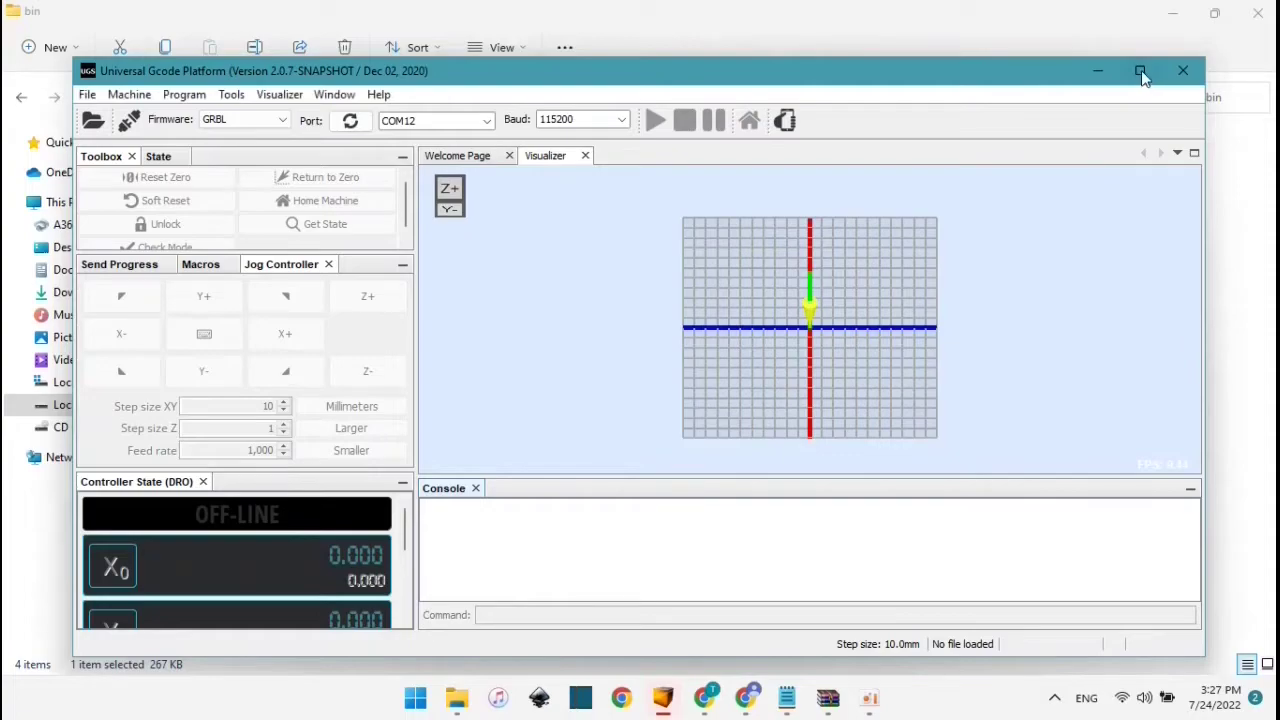
{"action": "left_click", "coordinate": [1141, 72]}
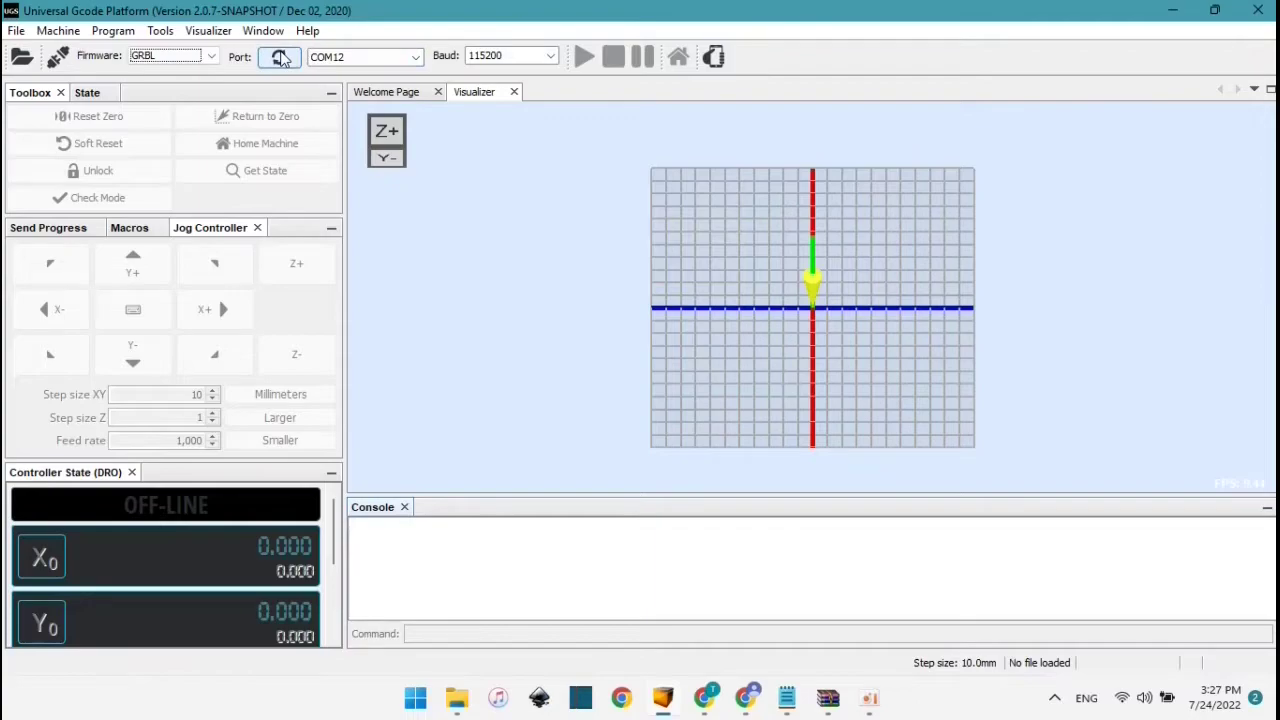
Step: Set the port to COM4 and connect to the GRBL machine at 115200 baud
{"action": "left_click", "coordinate": [384, 57]}
{"action": "left_click", "coordinate": [394, 58]}
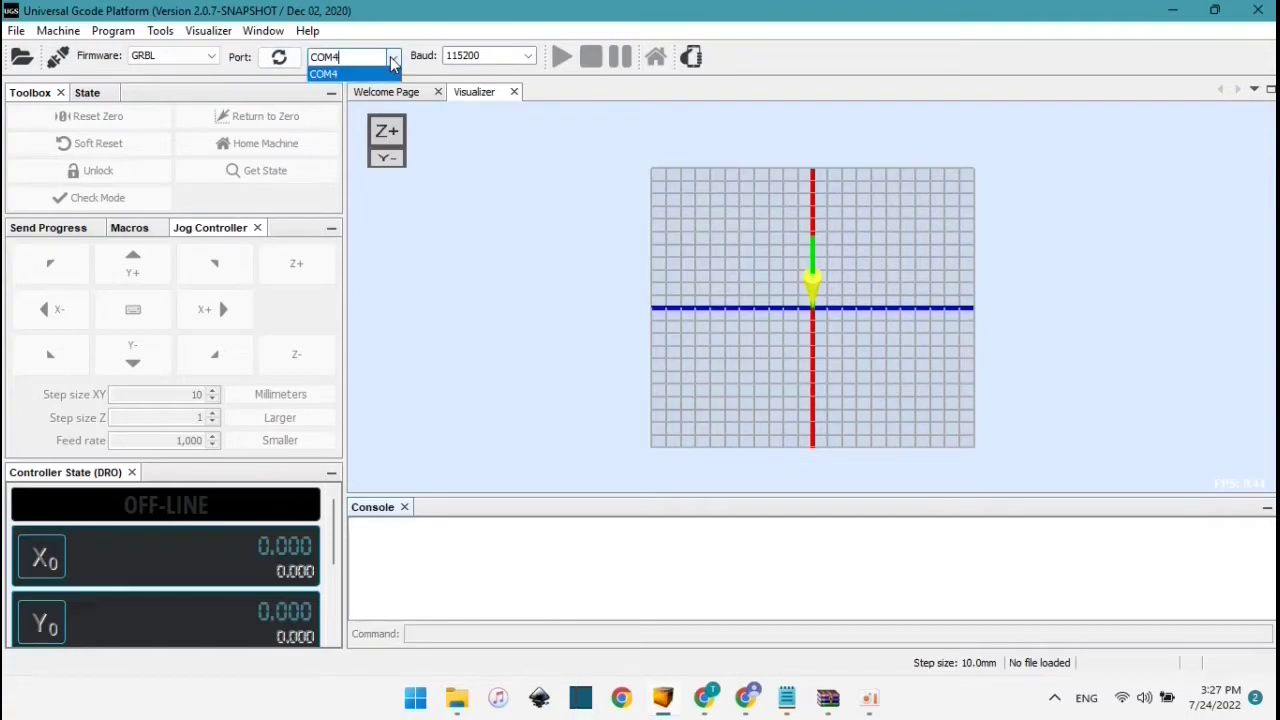
{"action": "left_click", "coordinate": [396, 59]}
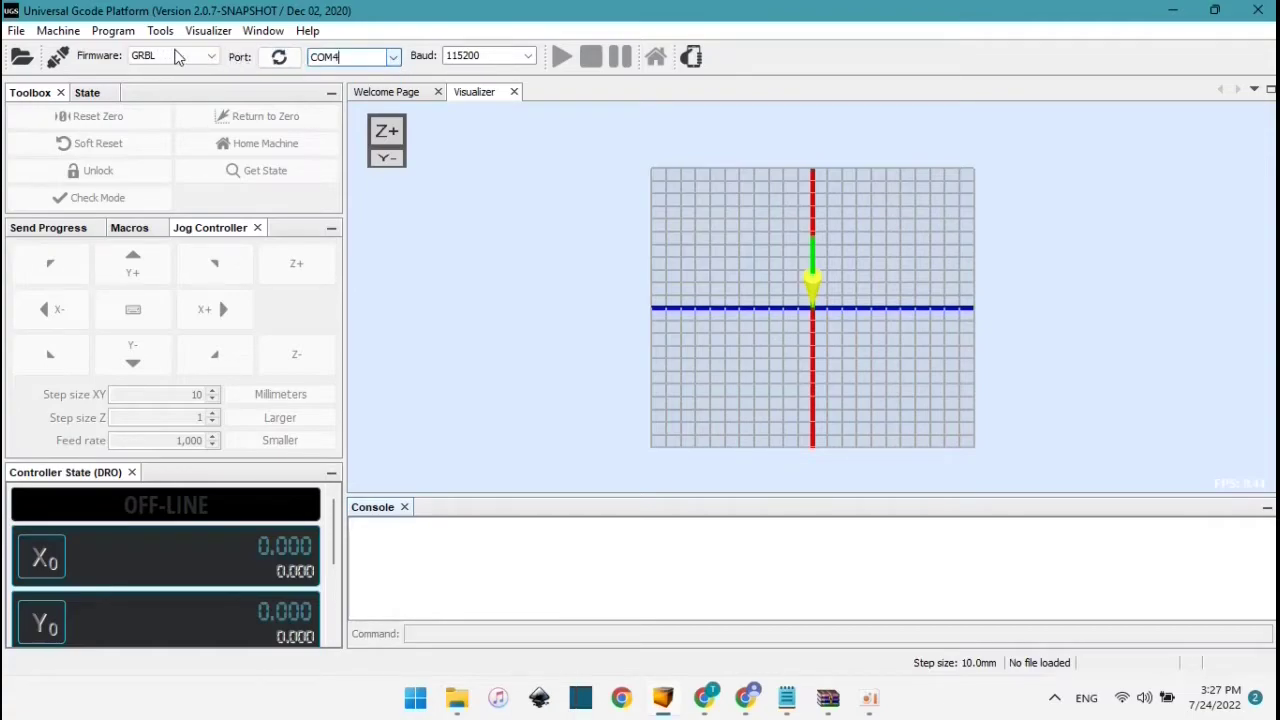
{"action": "left_click", "coordinate": [50, 60]}
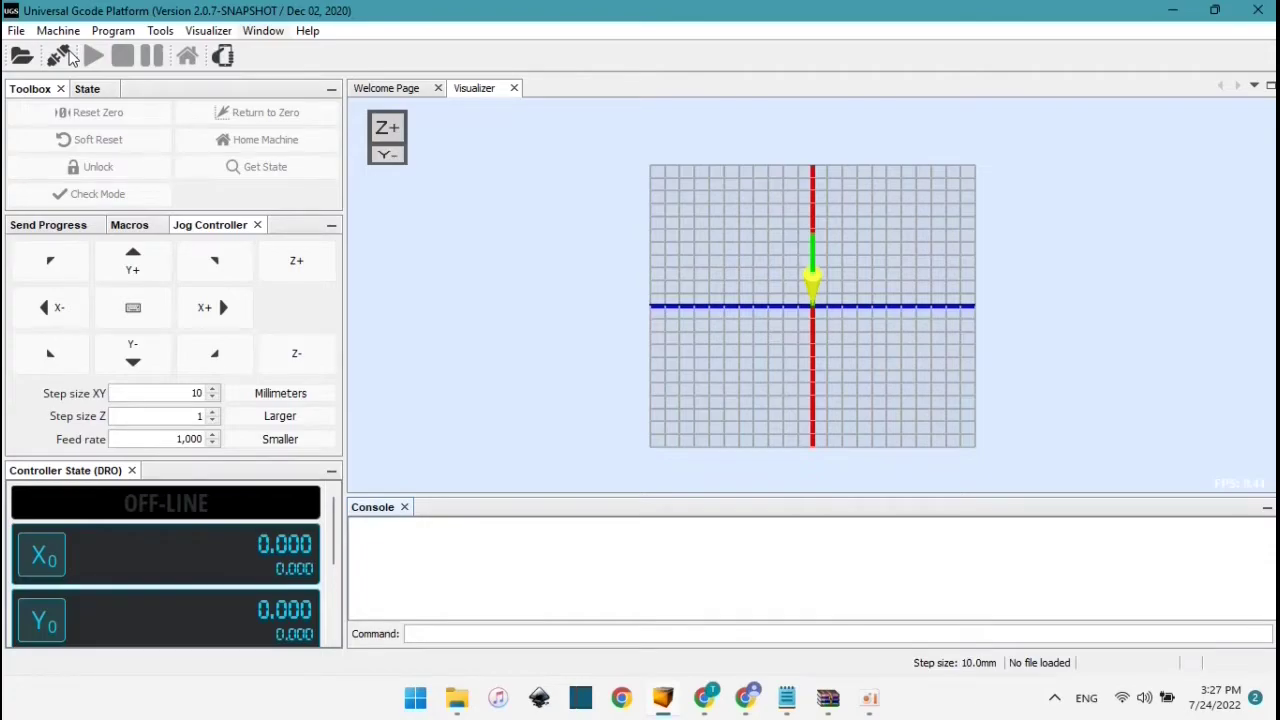
{"action": "left_click", "coordinate": [62, 57]}
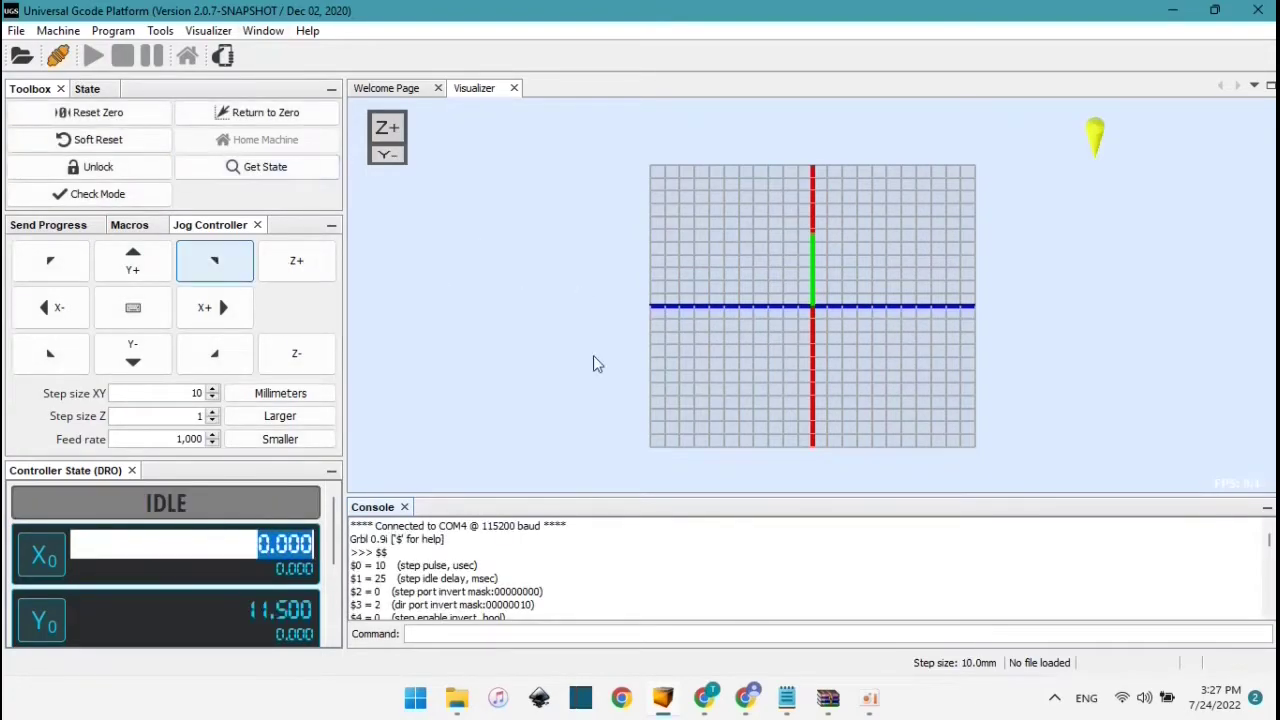
Step: Jog the machine 10 mm in the positive X direction and 10 mm back in the negative X direction
{"action": "left_click", "coordinate": [218, 310]}
{"action": "left_click", "coordinate": [55, 306]}
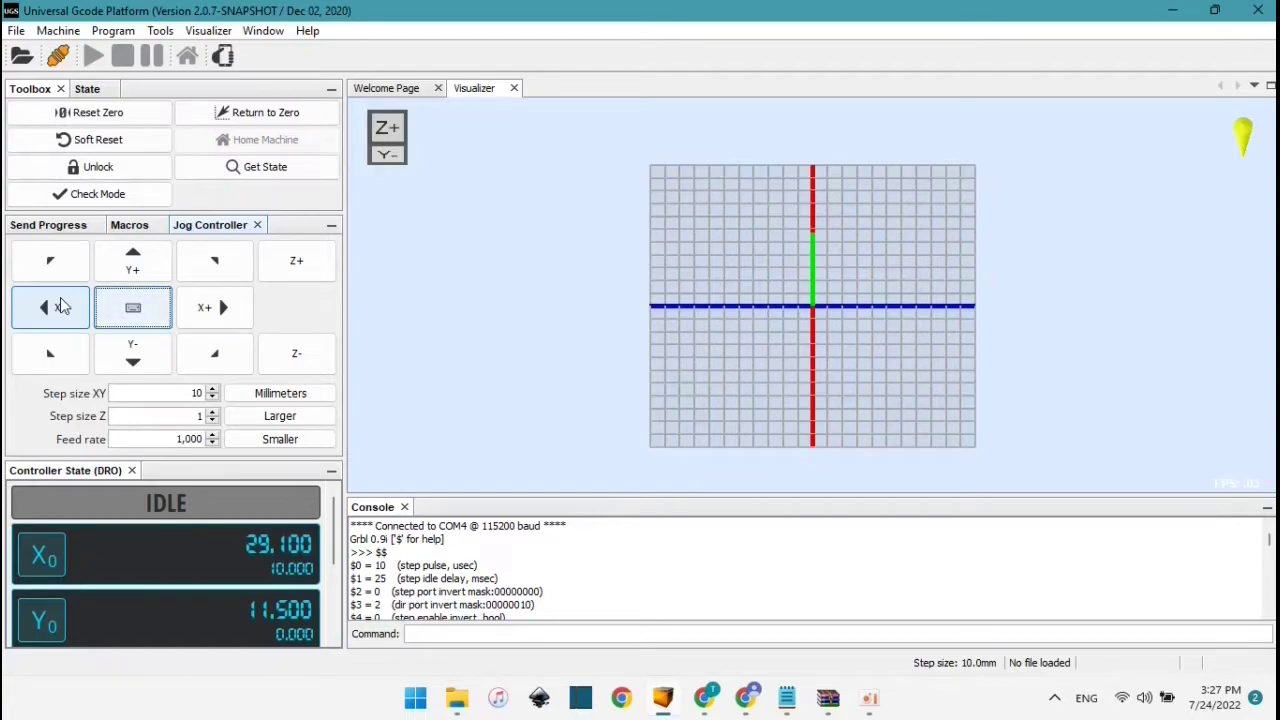
{"action": "left_click", "coordinate": [60, 306]}
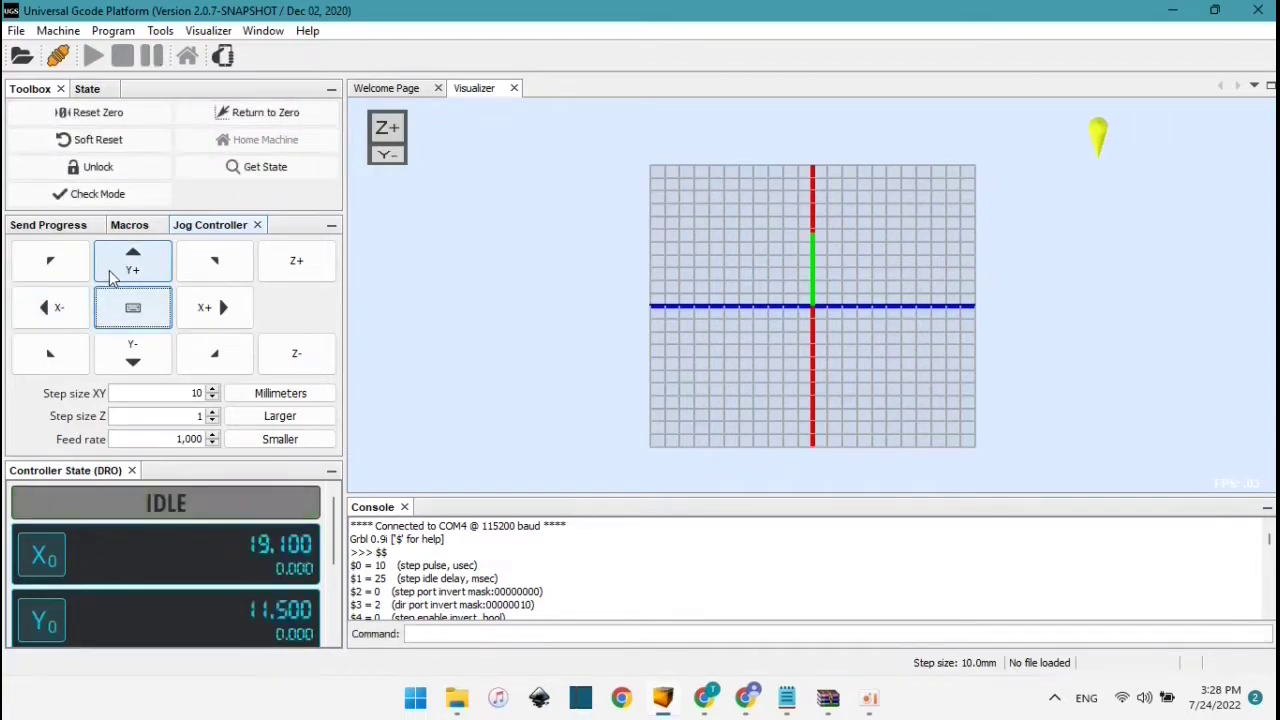
Step: Jog the machine 10 mm in the positive Y direction, followed by two 10 mm moves in the negative Y direction
{"action": "left_click", "coordinate": [125, 268]}
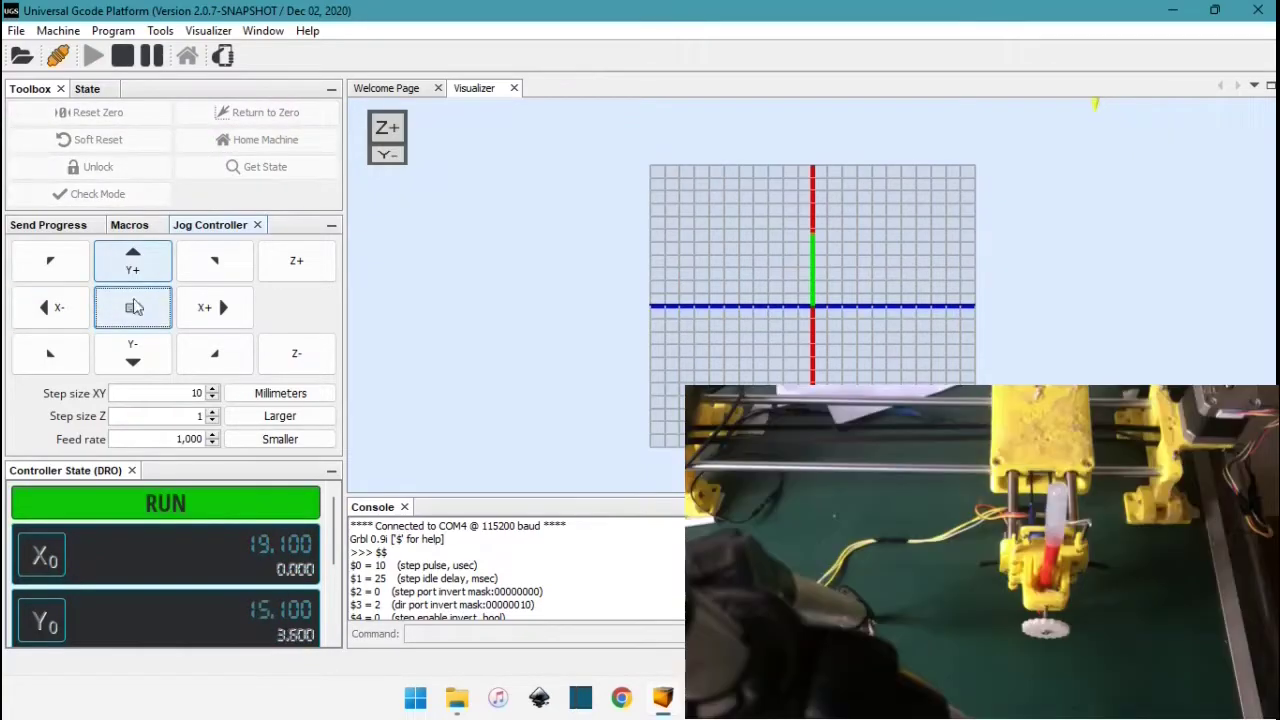
{"action": "left_click", "coordinate": [141, 363]}
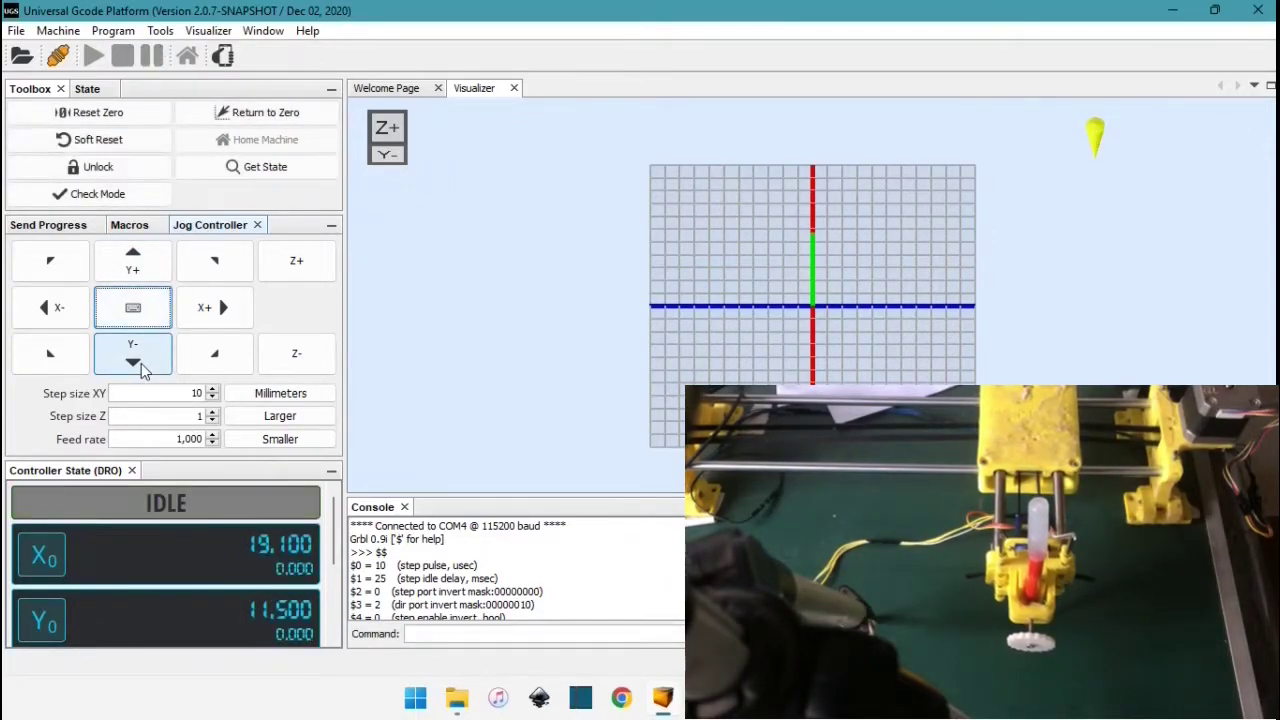
{"action": "left_click", "coordinate": [141, 363]}
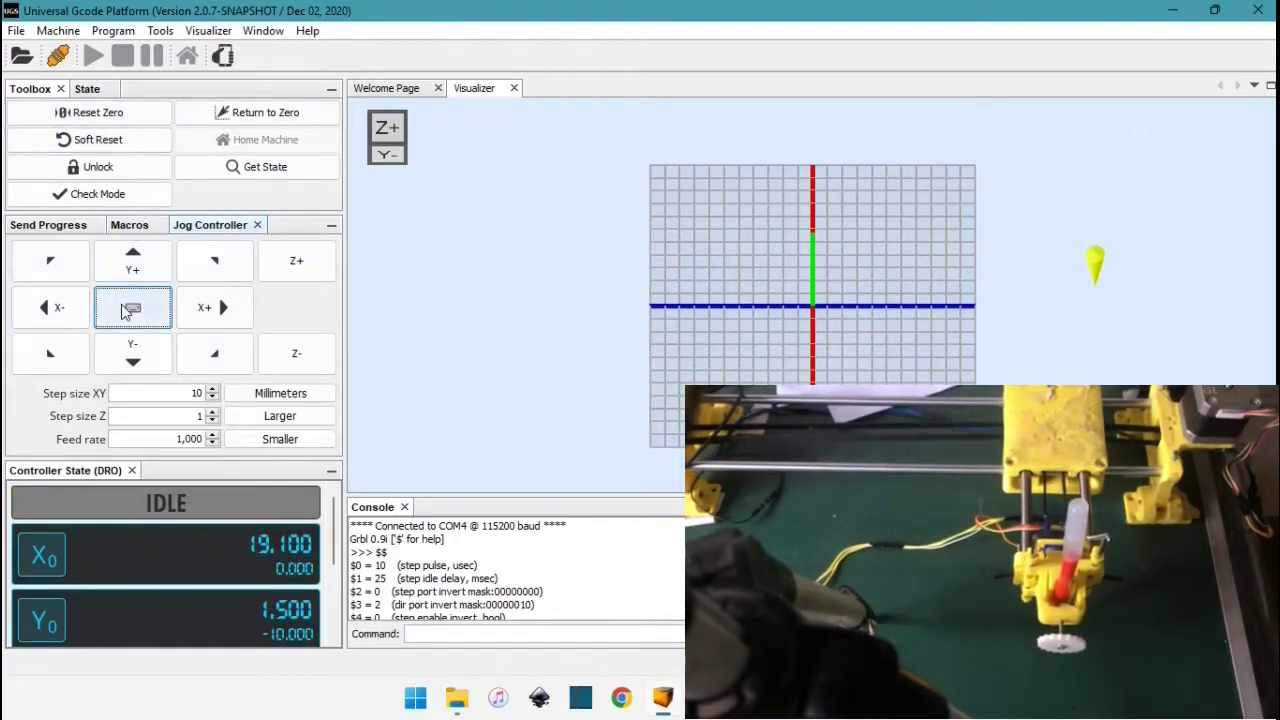
Step: Jog the machine diagonally in 10 mm steps: X+ Y+, X- Y-, and X- Y+
{"action": "left_click", "coordinate": [204, 272]}
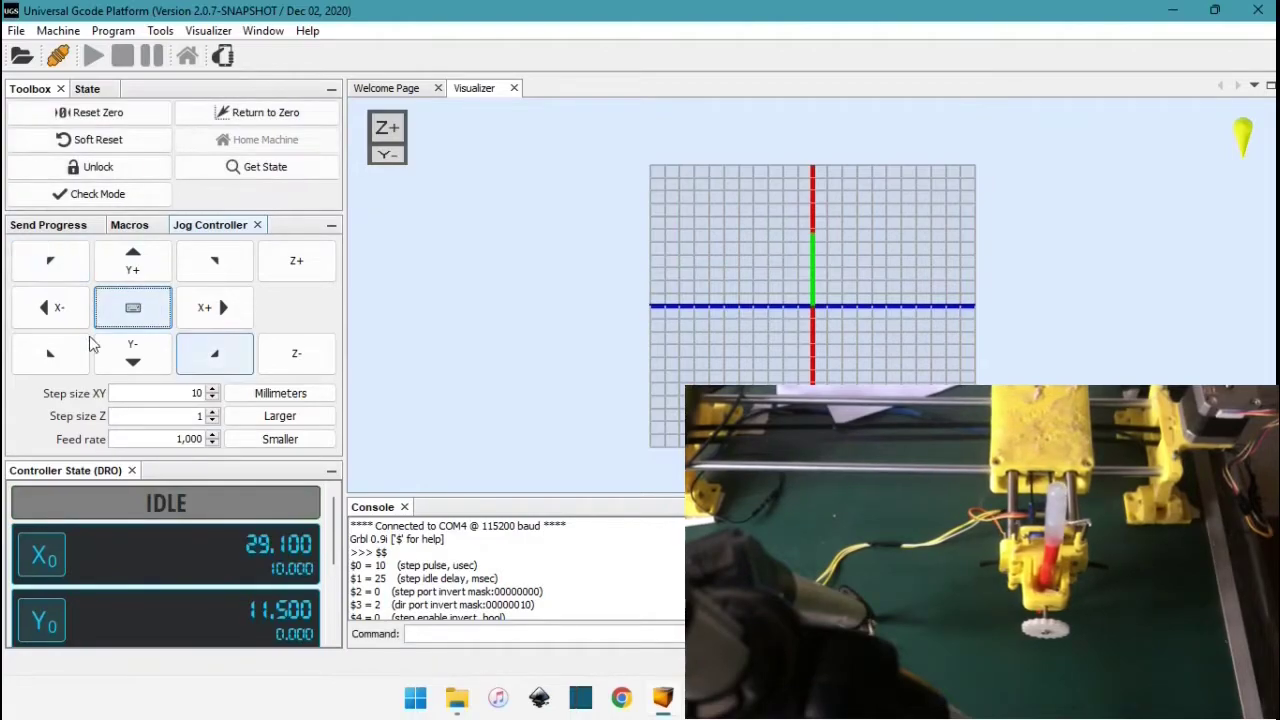
{"action": "left_click", "coordinate": [60, 351]}
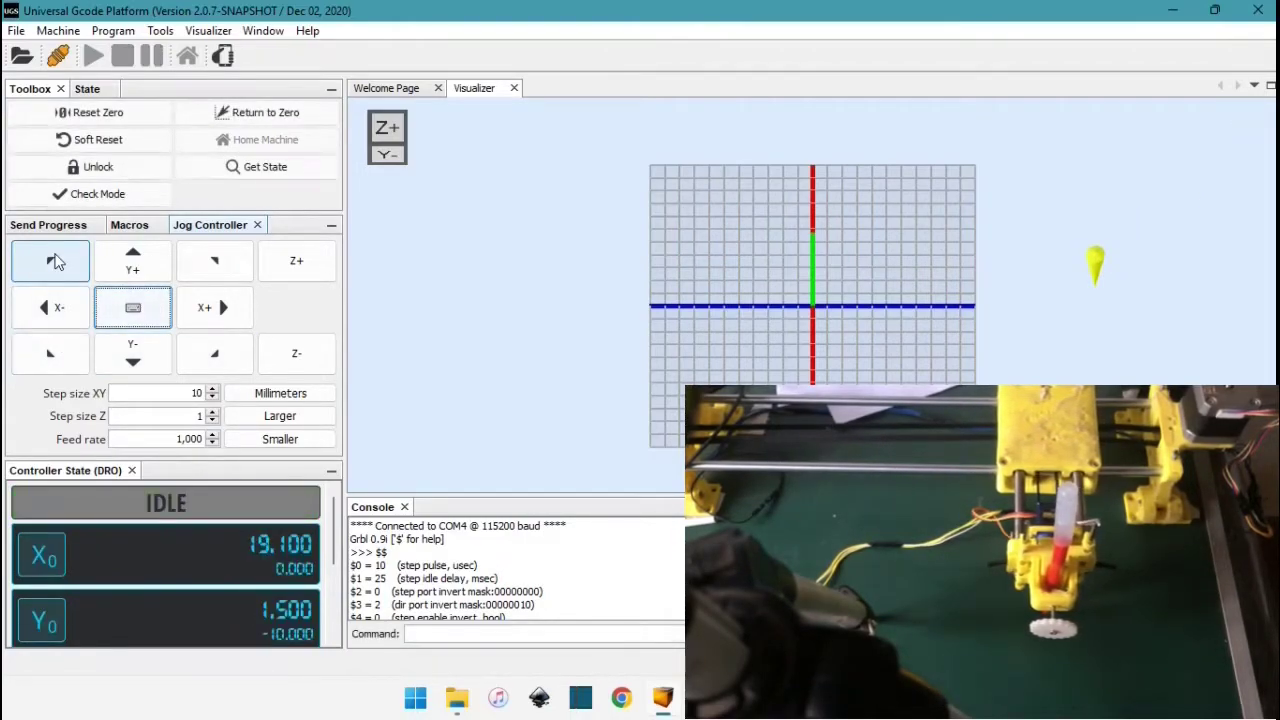
{"action": "left_click", "coordinate": [56, 261]}
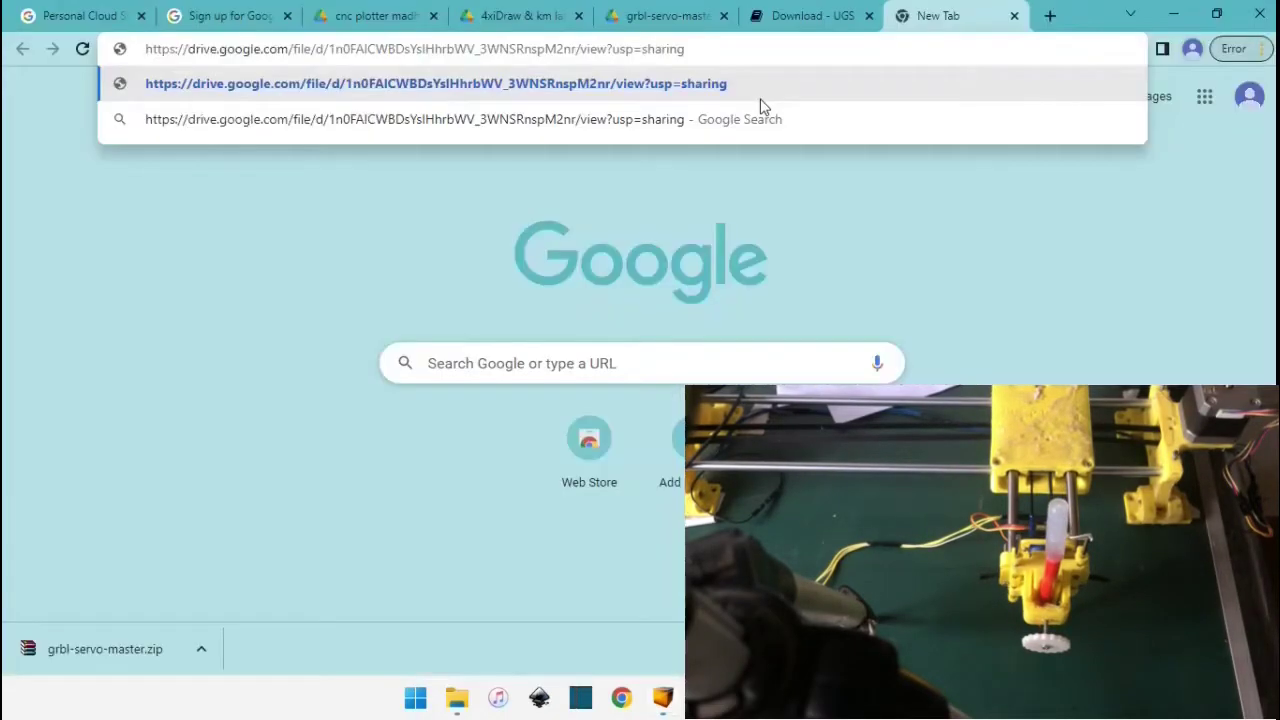
Step: Open the shared Google Drive link for config.h in the browser and download the file
{"action": "key", "text": "Return"}
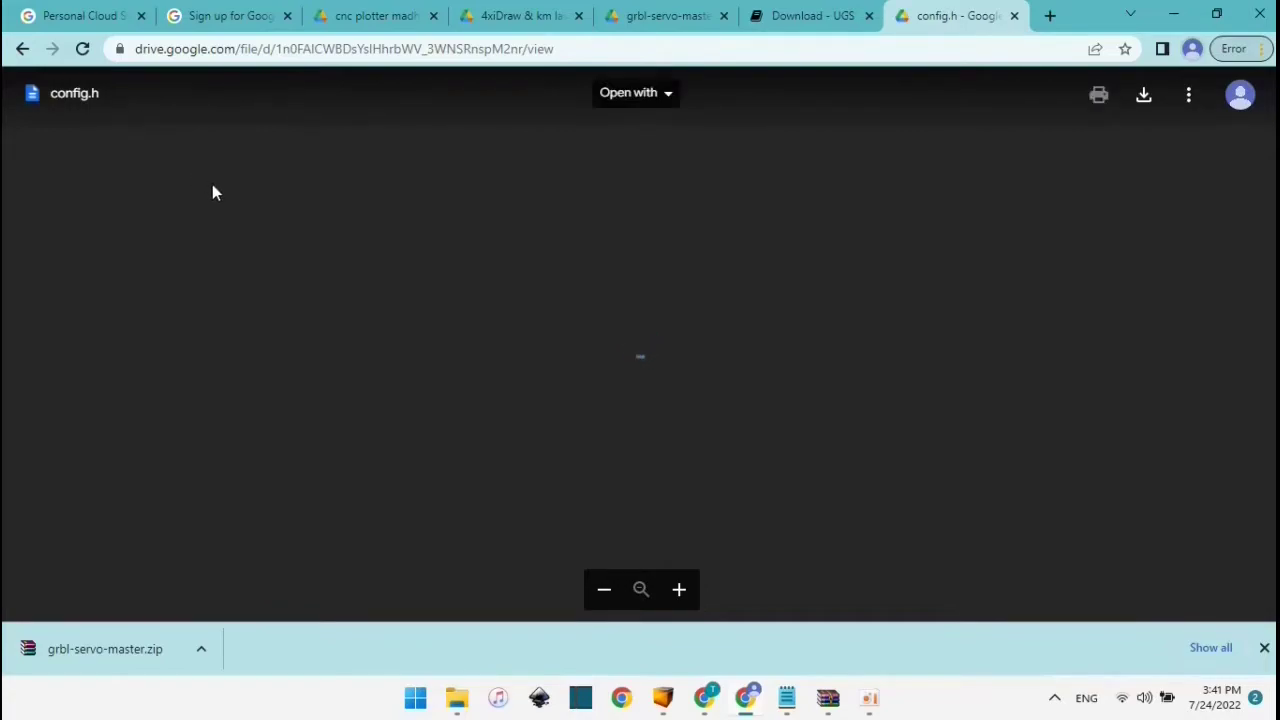
{"action": "scroll", "coordinate": [291, 246], "scroll_direction": "down", "scroll_amount": 2}
{"action": "scroll", "coordinate": [291, 246], "scroll_direction": "down", "scroll_amount": 20}
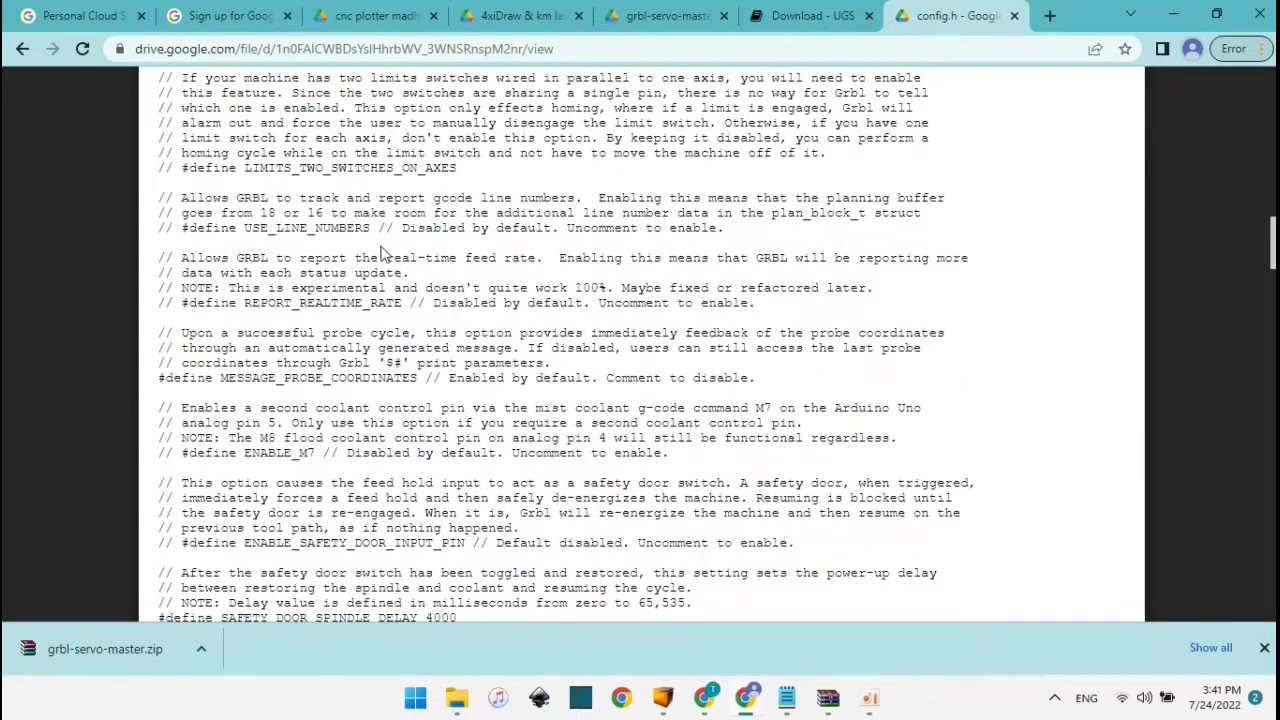
{"action": "scroll", "coordinate": [383, 254], "scroll_direction": "up", "scroll_amount": 20}
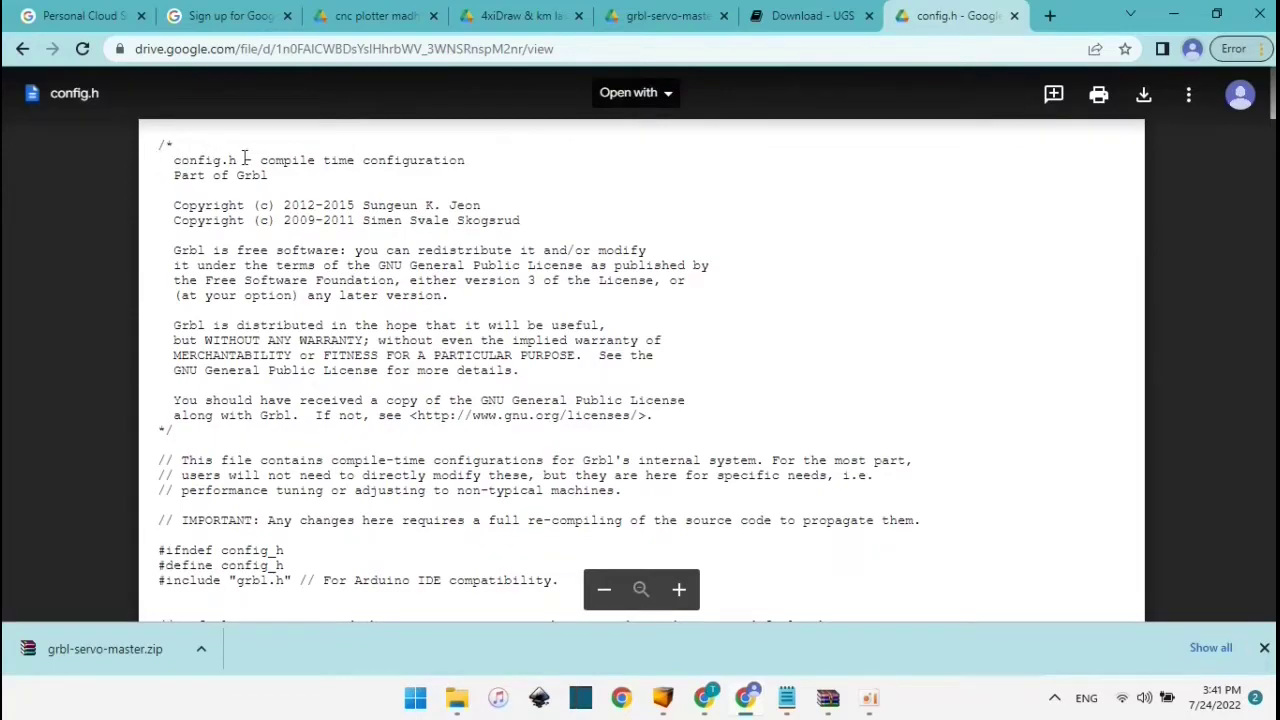
{"action": "left_click", "coordinate": [1143, 94]}
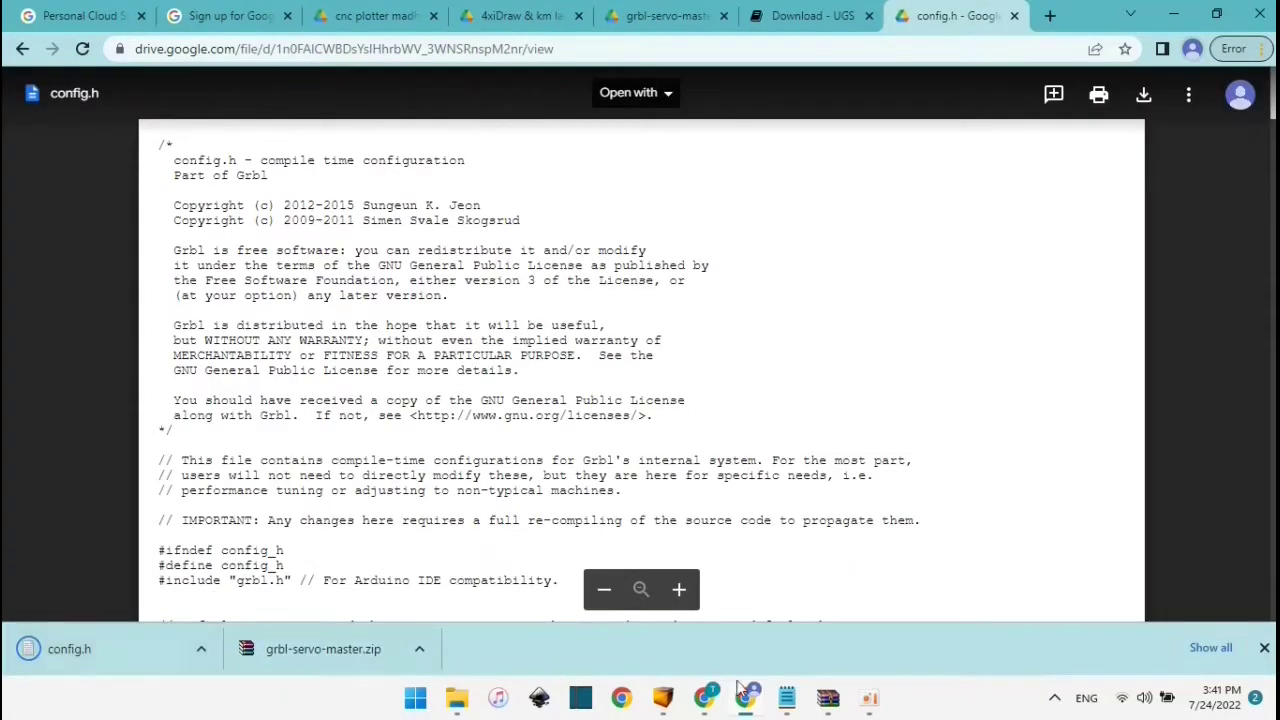
Step: Show the downloaded config.h in the Downloads folder and open it in Notepad
{"action": "left_click", "coordinate": [208, 650]}
{"action": "left_click", "coordinate": [258, 581]}
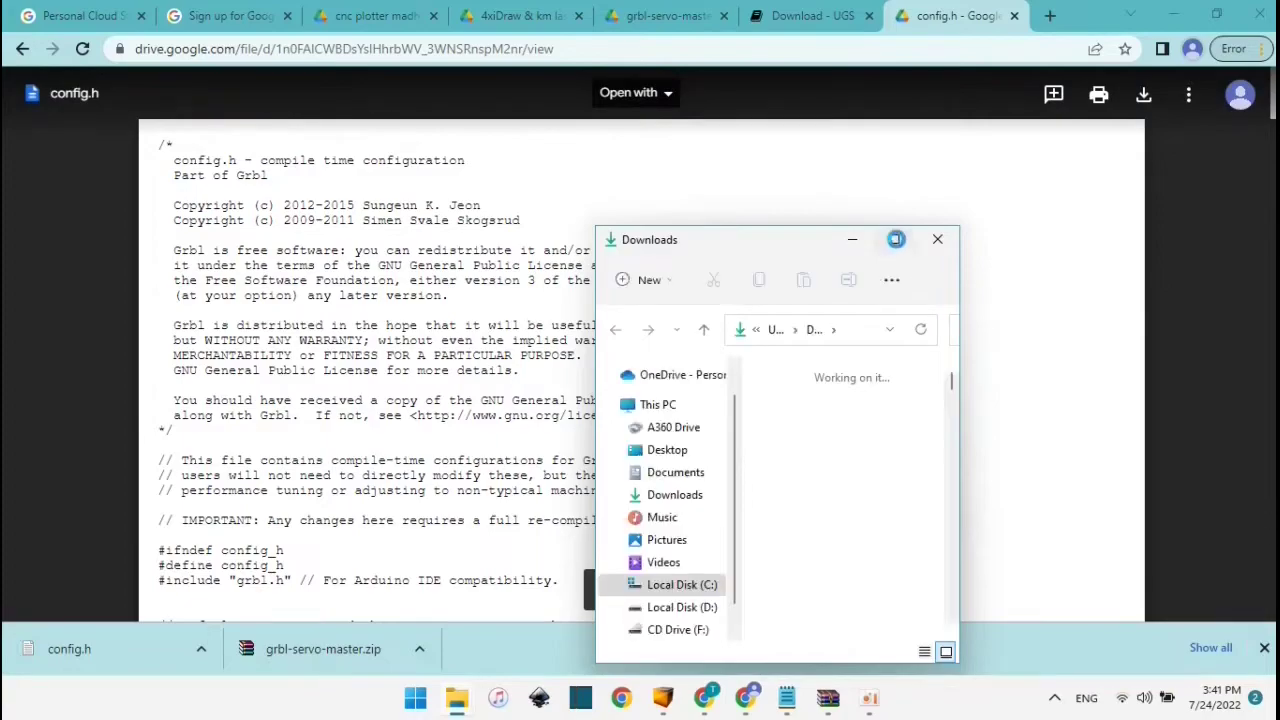
{"action": "left_click", "coordinate": [893, 241]}
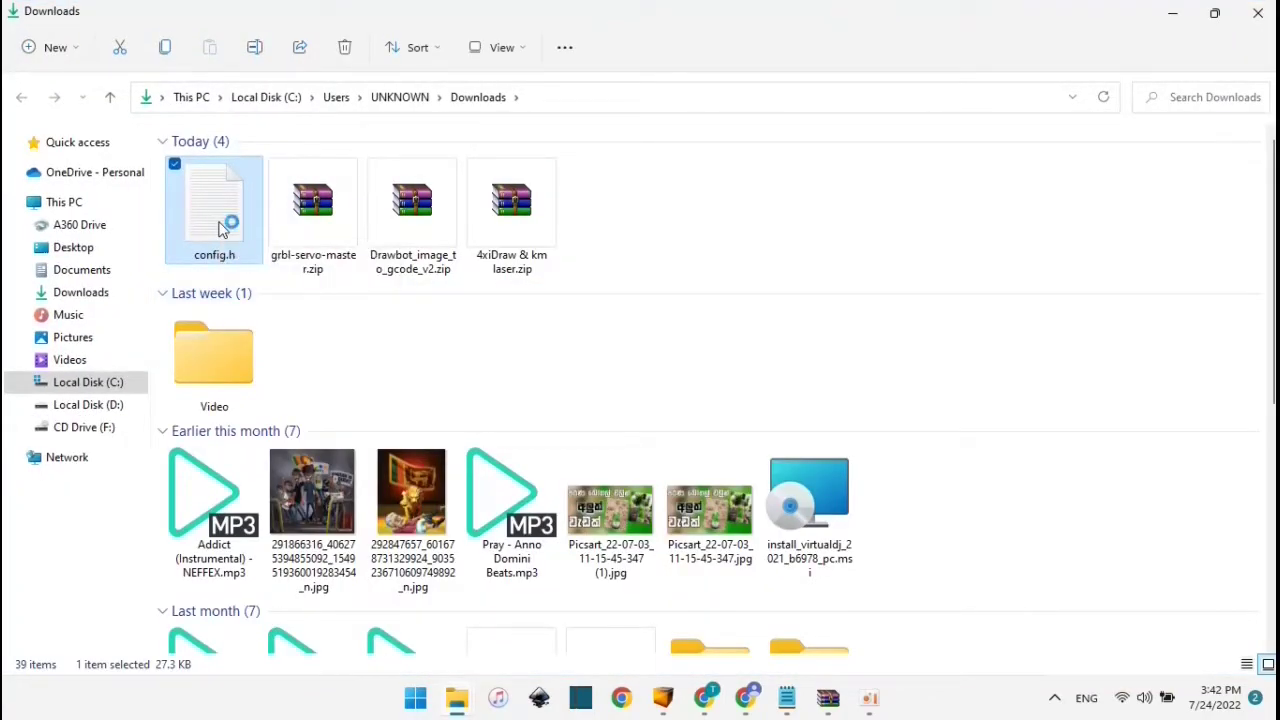
{"action": "double_click", "coordinate": [222, 230]}
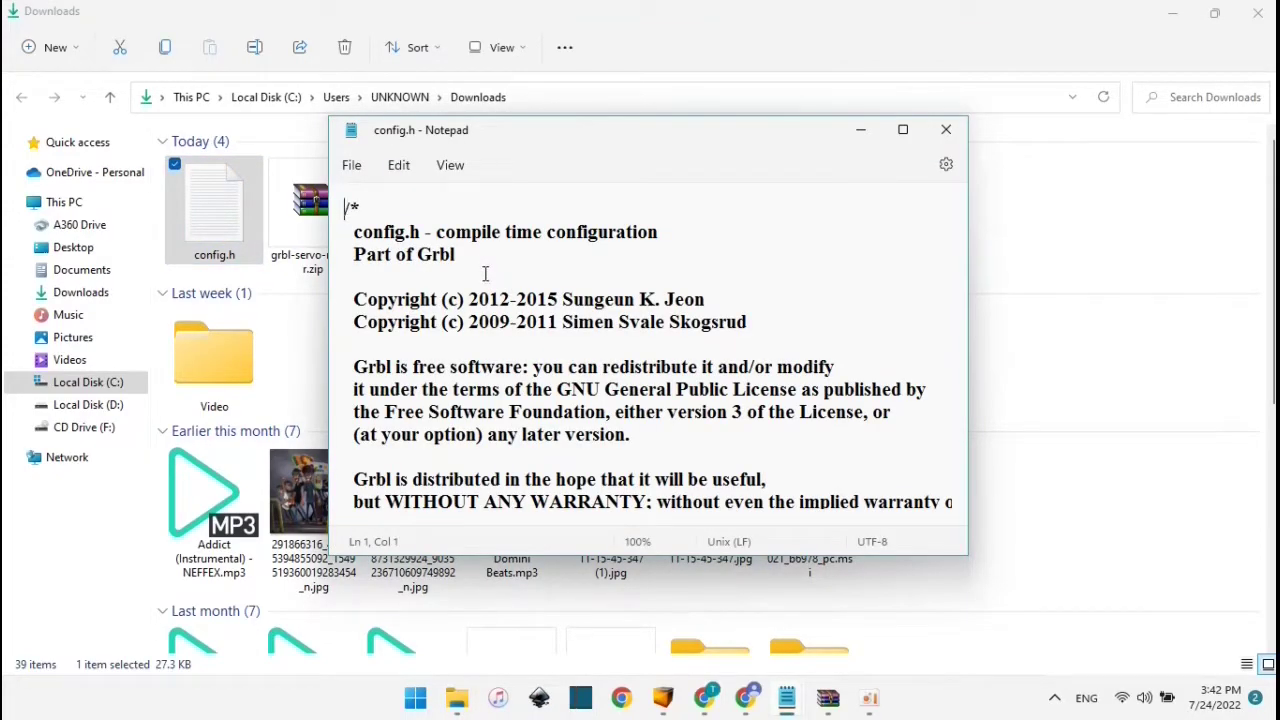
{"action": "key", "text": "shift+Down"}
{"action": "key", "text": "shift+Down"}
{"action": "key", "text": "shift+Down"}
{"action": "key", "text": "shift+Down"}
{"action": "key", "text": "shift+Down"}
{"action": "key", "text": "shift+Down"}
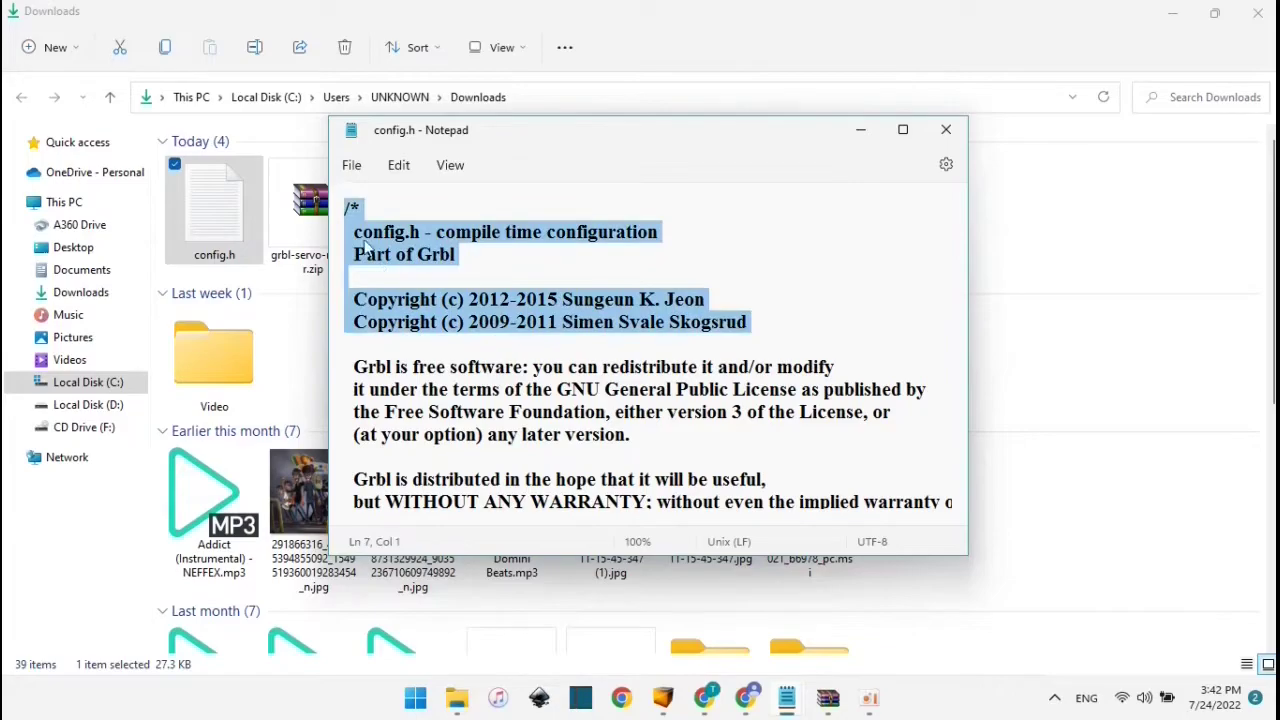
{"action": "left_click", "coordinate": [349, 206]}
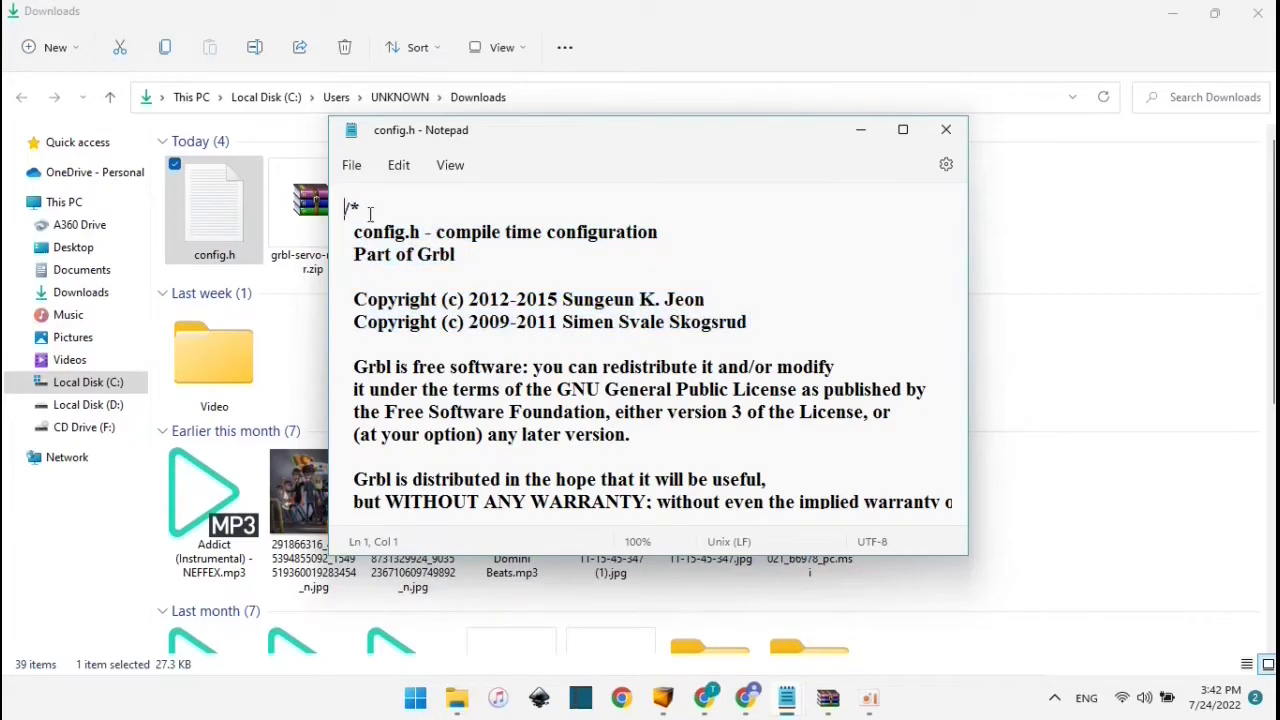
Step: Copy the entire contents of the downloaded config.h and close the file
{"action": "key", "text": "ctrl+a"}
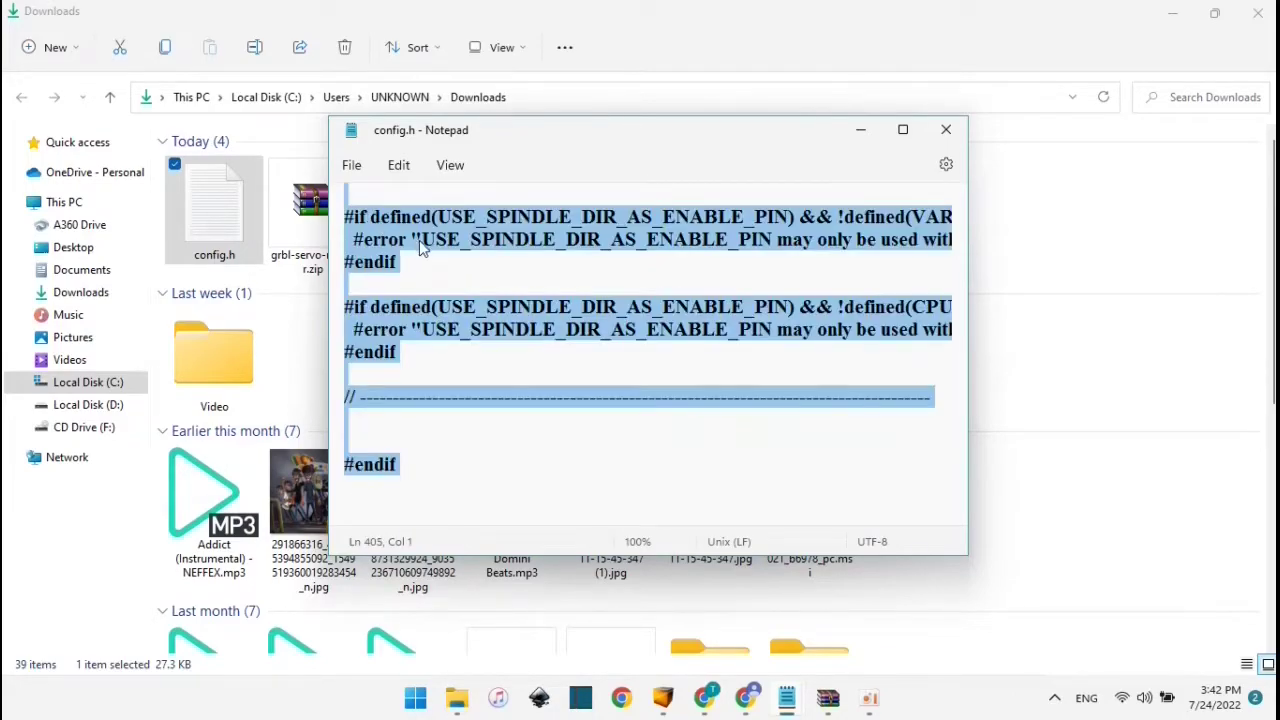
{"action": "right_click", "coordinate": [419, 240]}
{"action": "left_click", "coordinate": [500, 341]}
{"action": "left_click", "coordinate": [944, 131]}
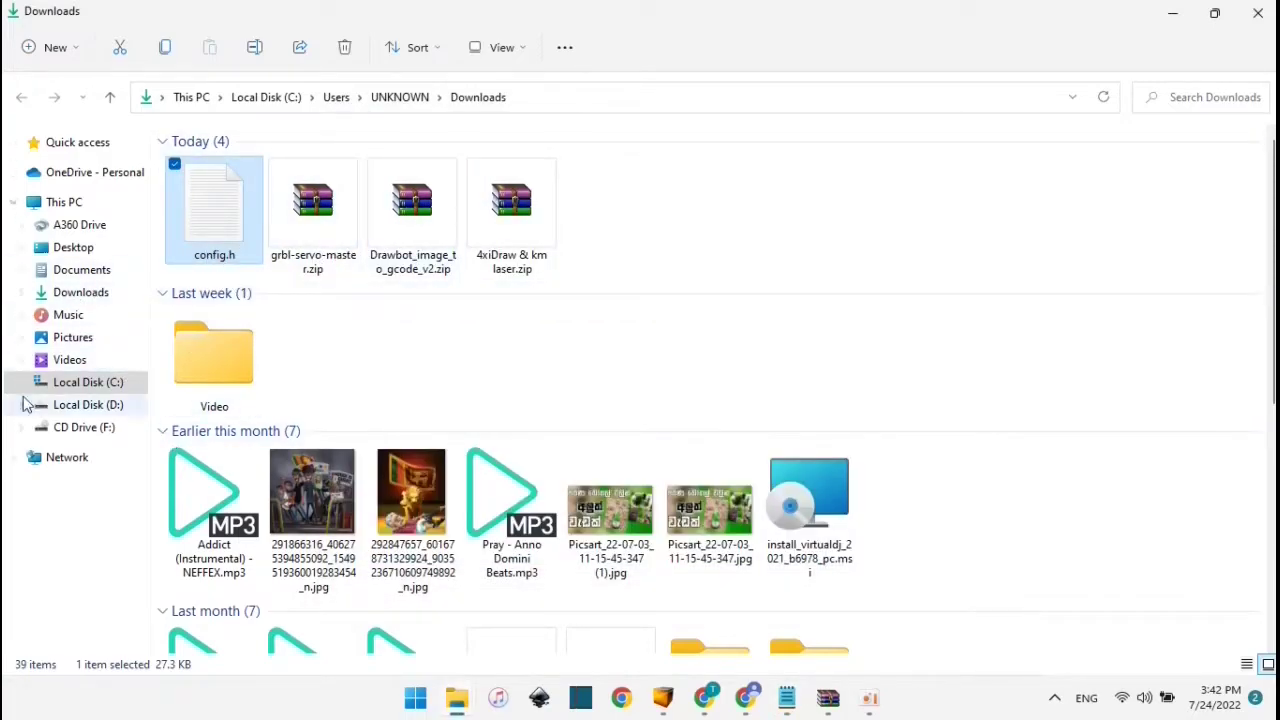
Step: Open the config.h file stored in Documents > Arduino > libraries > grbl-servo-master in Notepad
{"action": "left_click", "coordinate": [82, 272]}
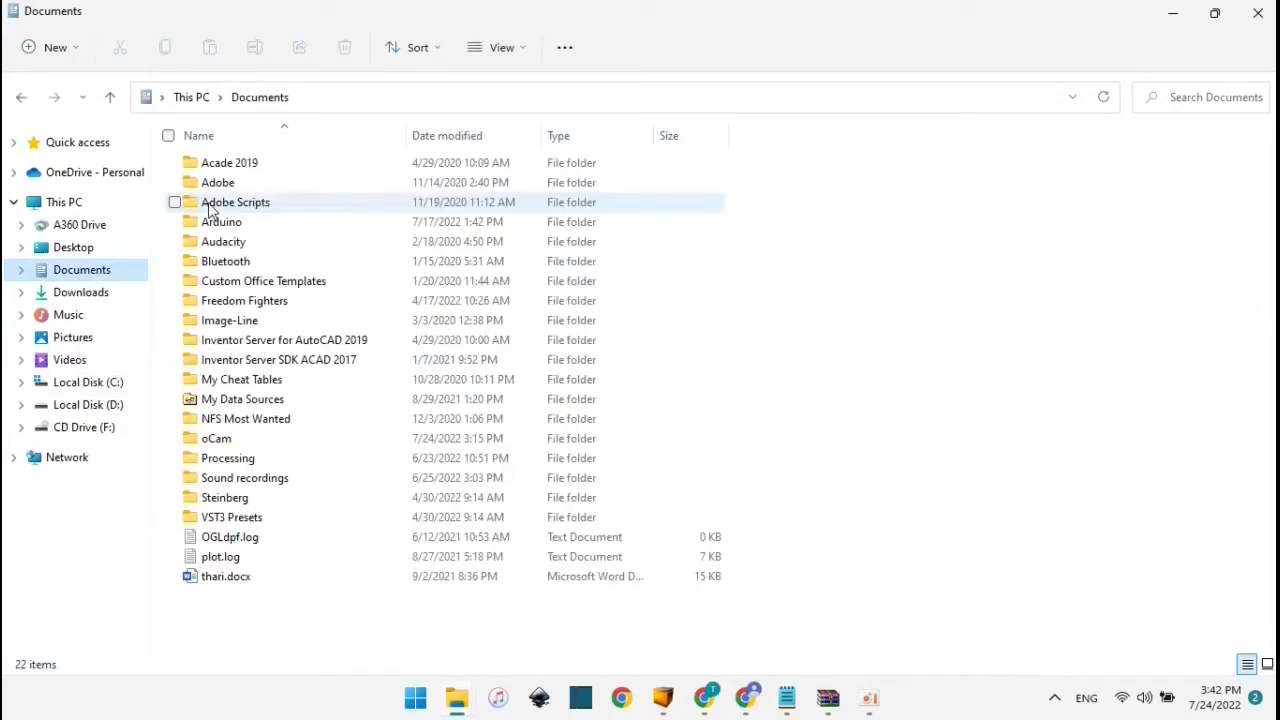
{"action": "double_click", "coordinate": [267, 224]}
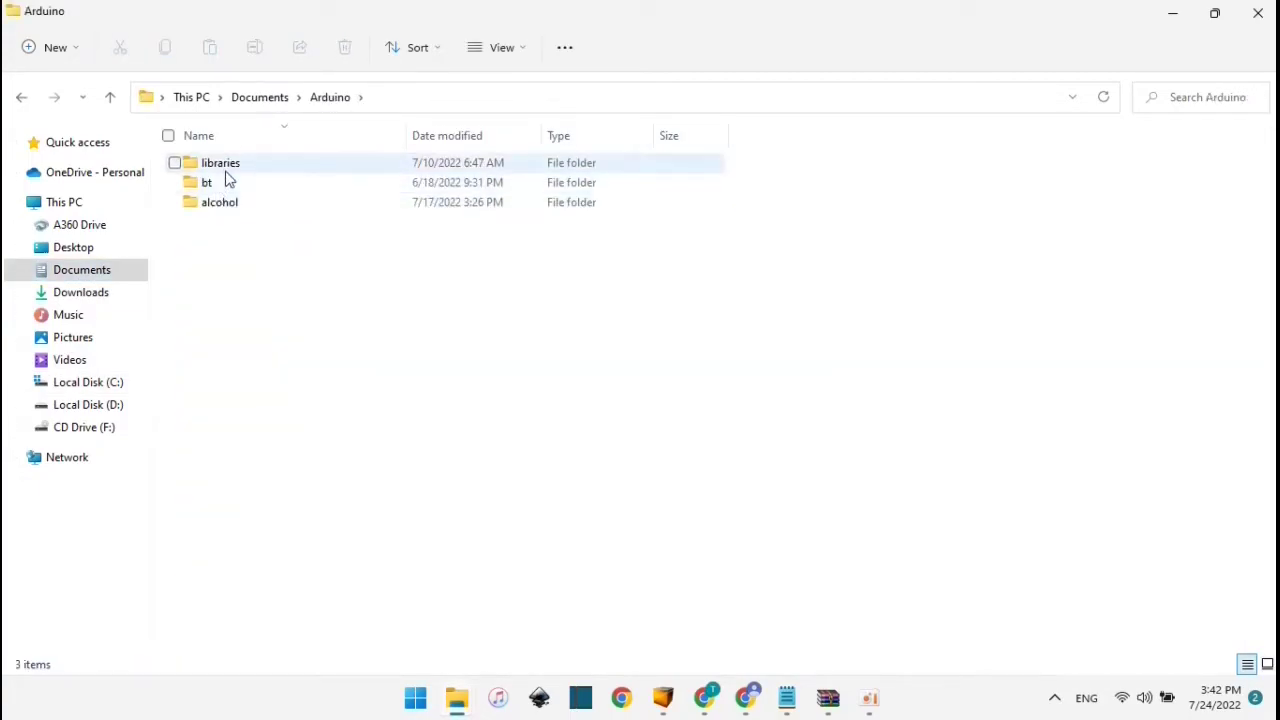
{"action": "double_click", "coordinate": [235, 172]}
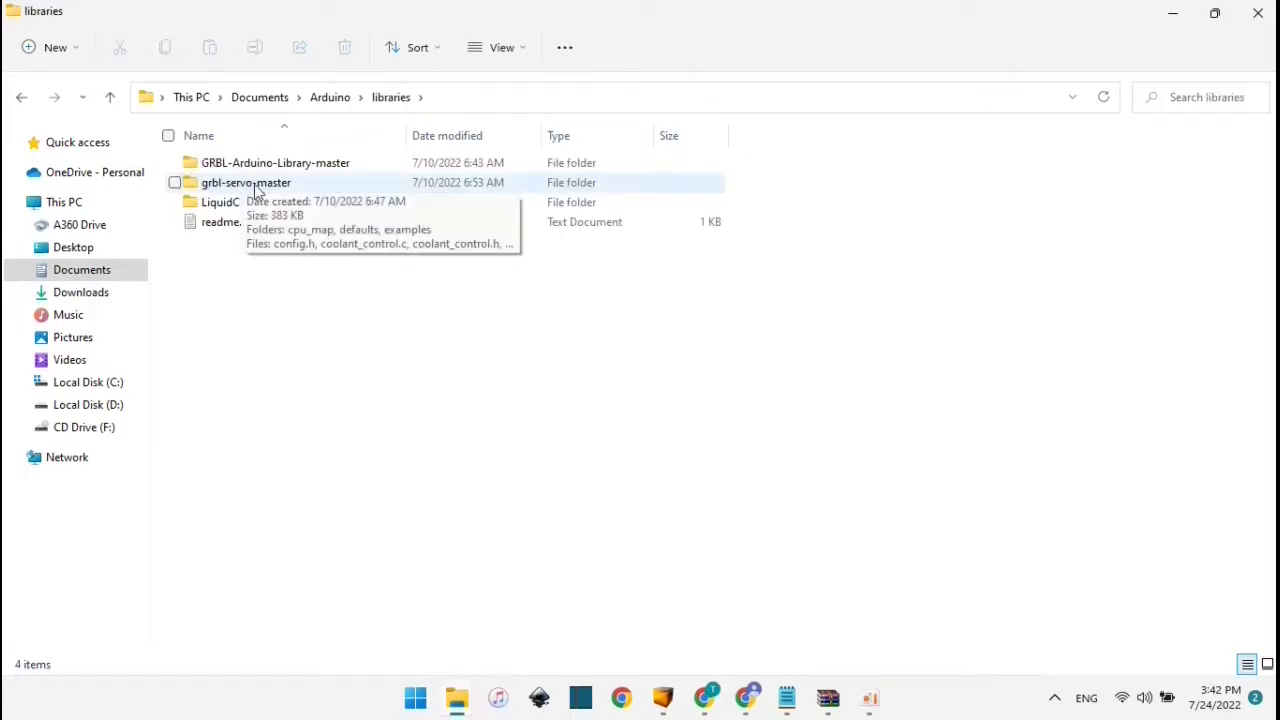
{"action": "double_click", "coordinate": [257, 188]}
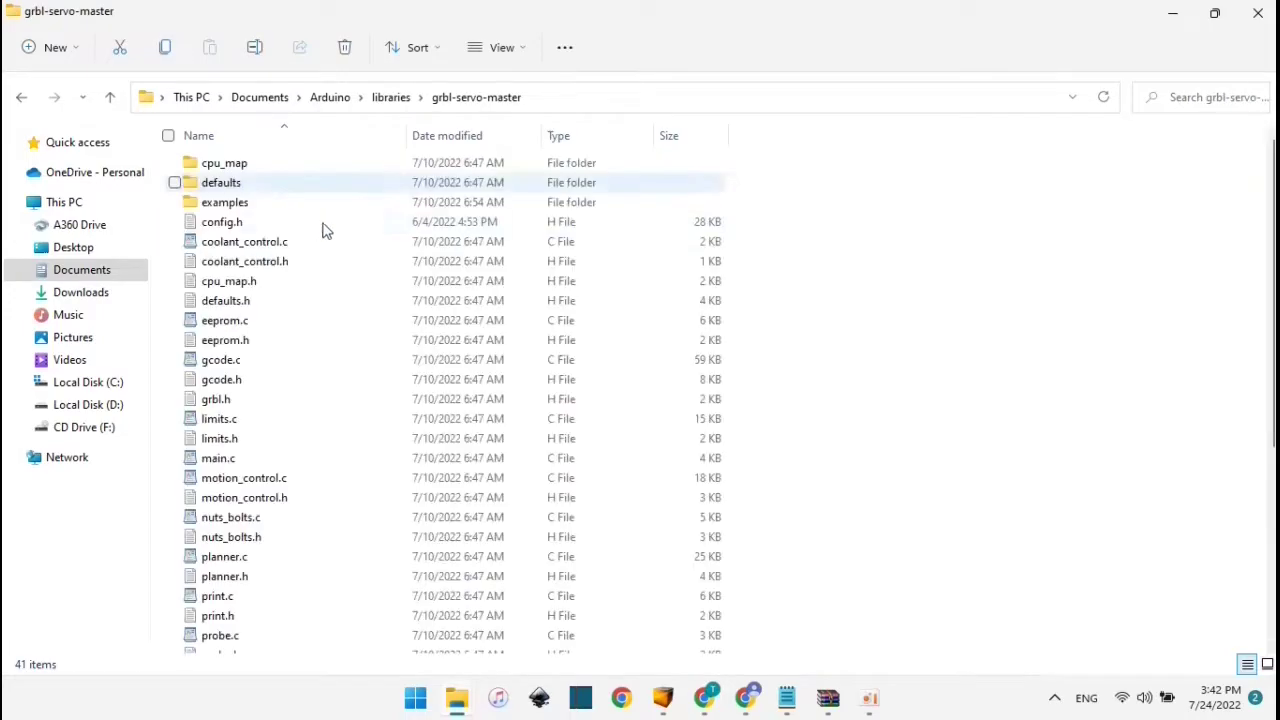
{"action": "double_click", "coordinate": [247, 225]}
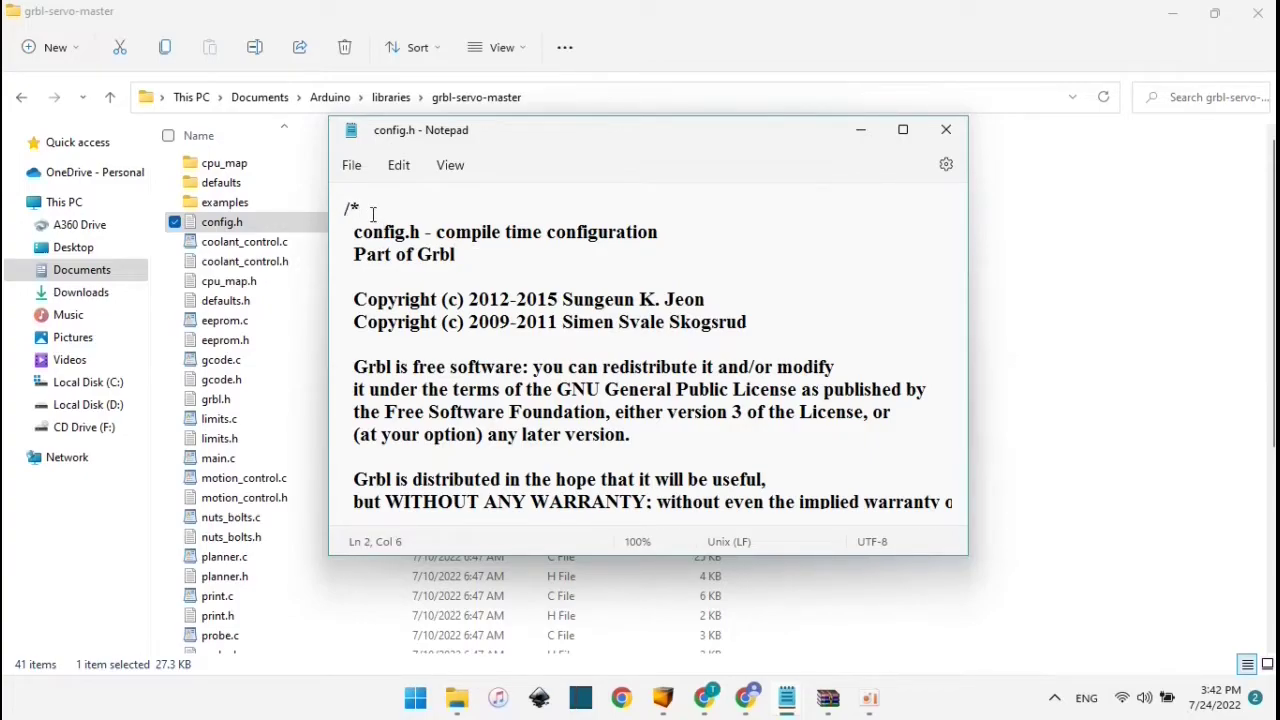
Step: Replace the entire text of the library's config.h with the copied configuration code
{"action": "key", "text": "ctrl+a"}
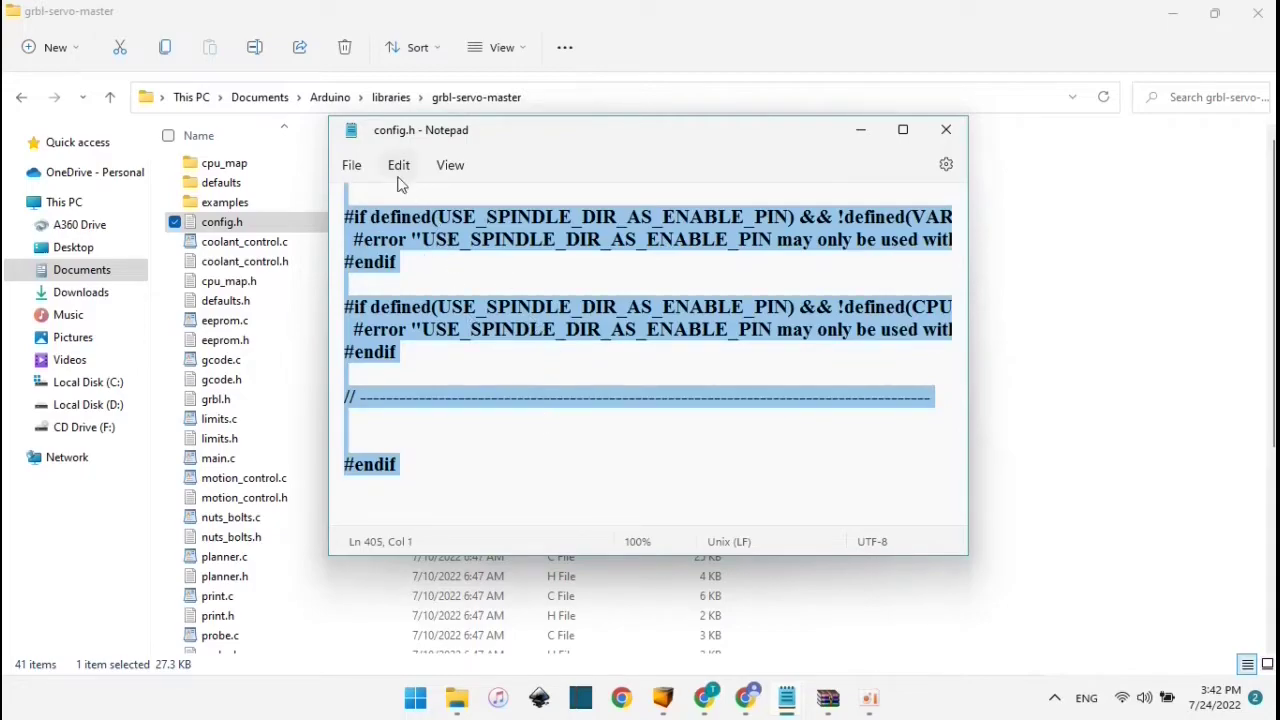
{"action": "right_click", "coordinate": [431, 268]}
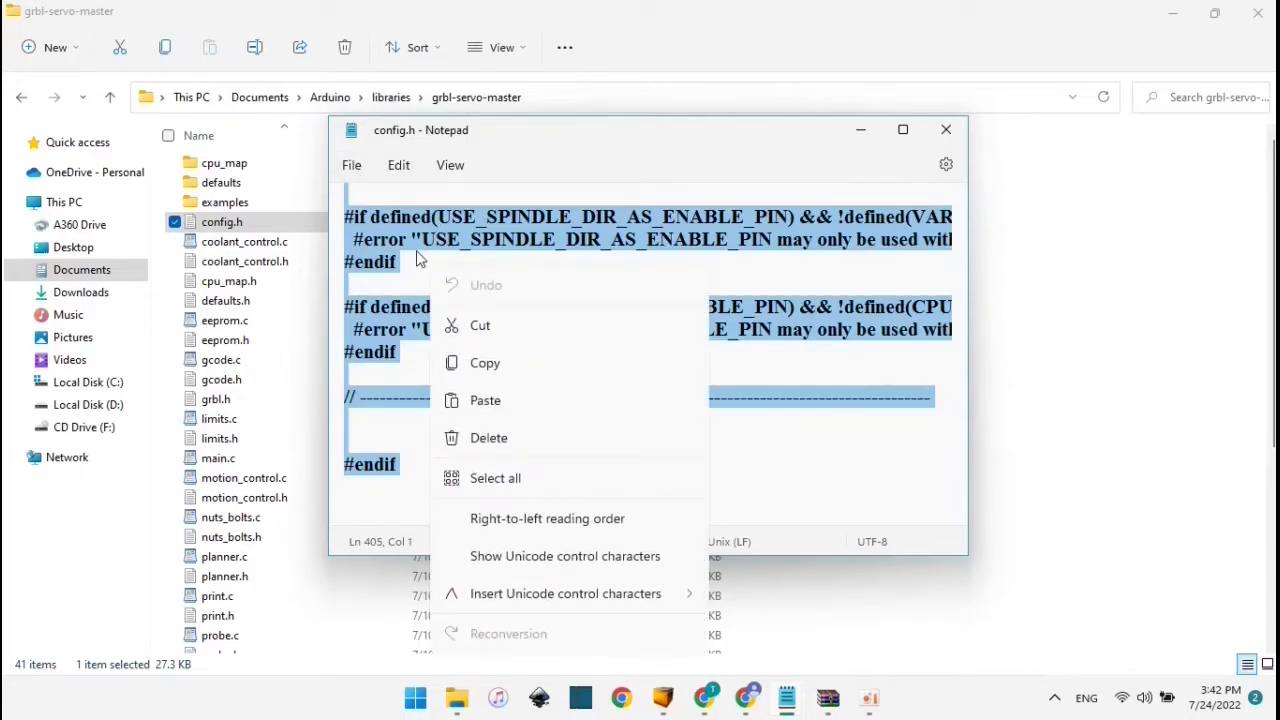
{"action": "left_click", "coordinate": [468, 434]}
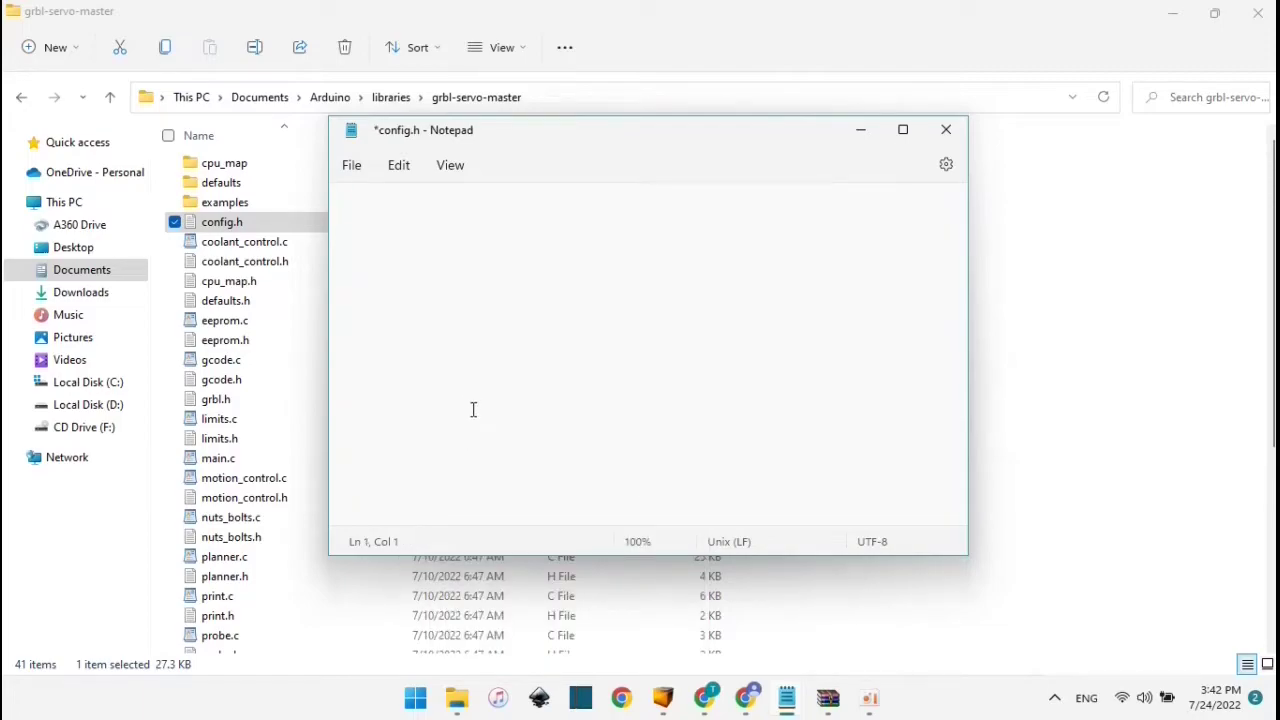
{"action": "right_click", "coordinate": [457, 337]}
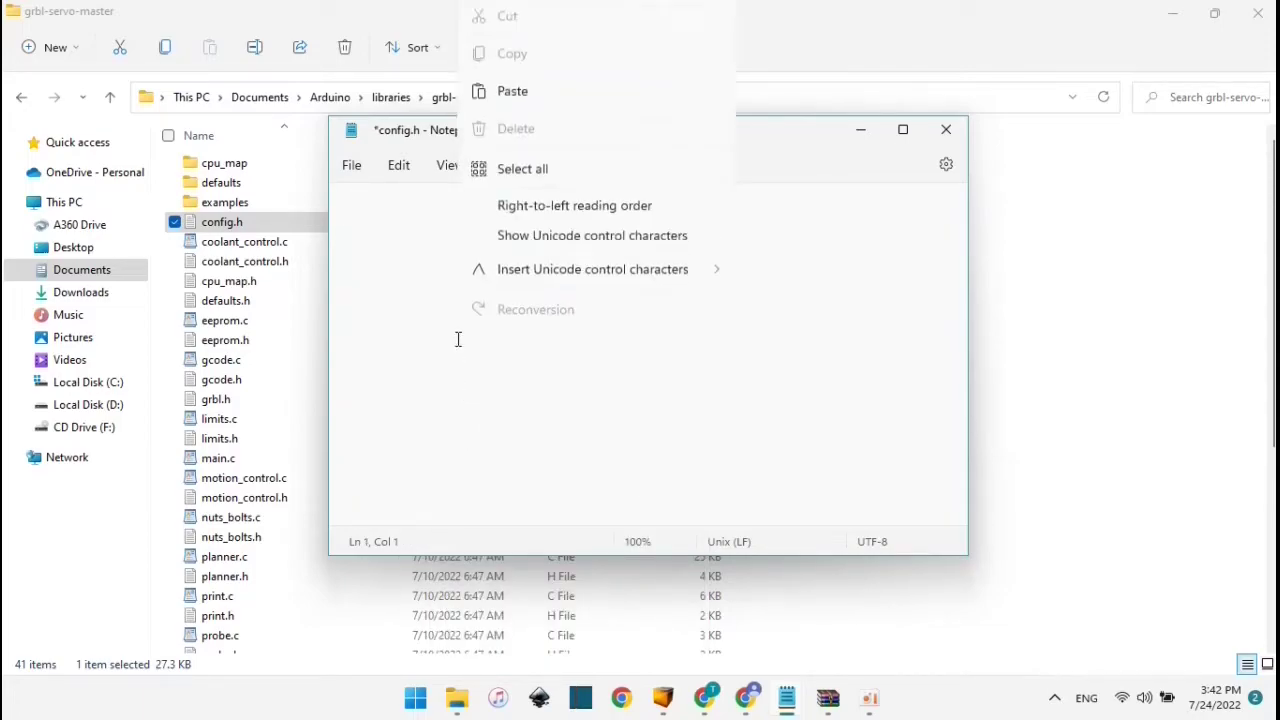
{"action": "left_click", "coordinate": [511, 148]}
{"action": "scroll", "coordinate": [598, 366], "scroll_direction": "up", "scroll_amount": 20}
{"action": "scroll", "coordinate": [598, 366], "scroll_direction": "down", "scroll_amount": 8}
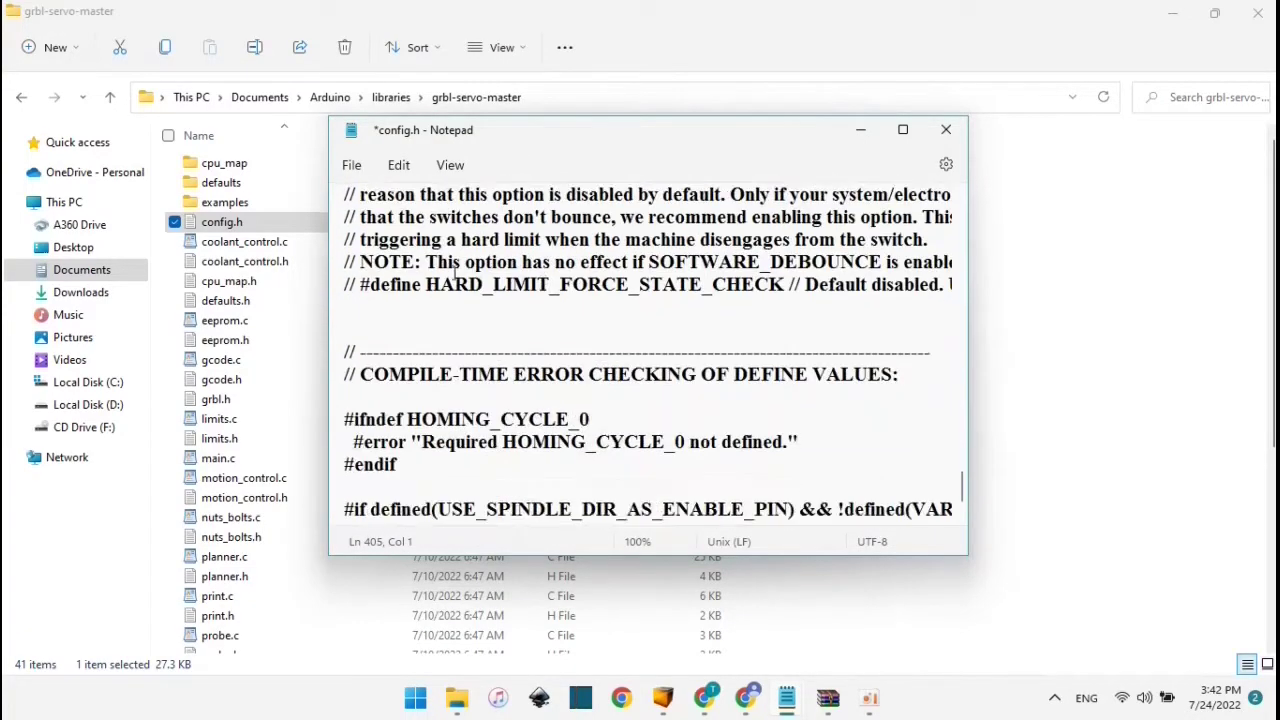
Step: Save the edited config.h in the grbl-servo-master folder and close it
{"action": "left_click", "coordinate": [352, 165]}
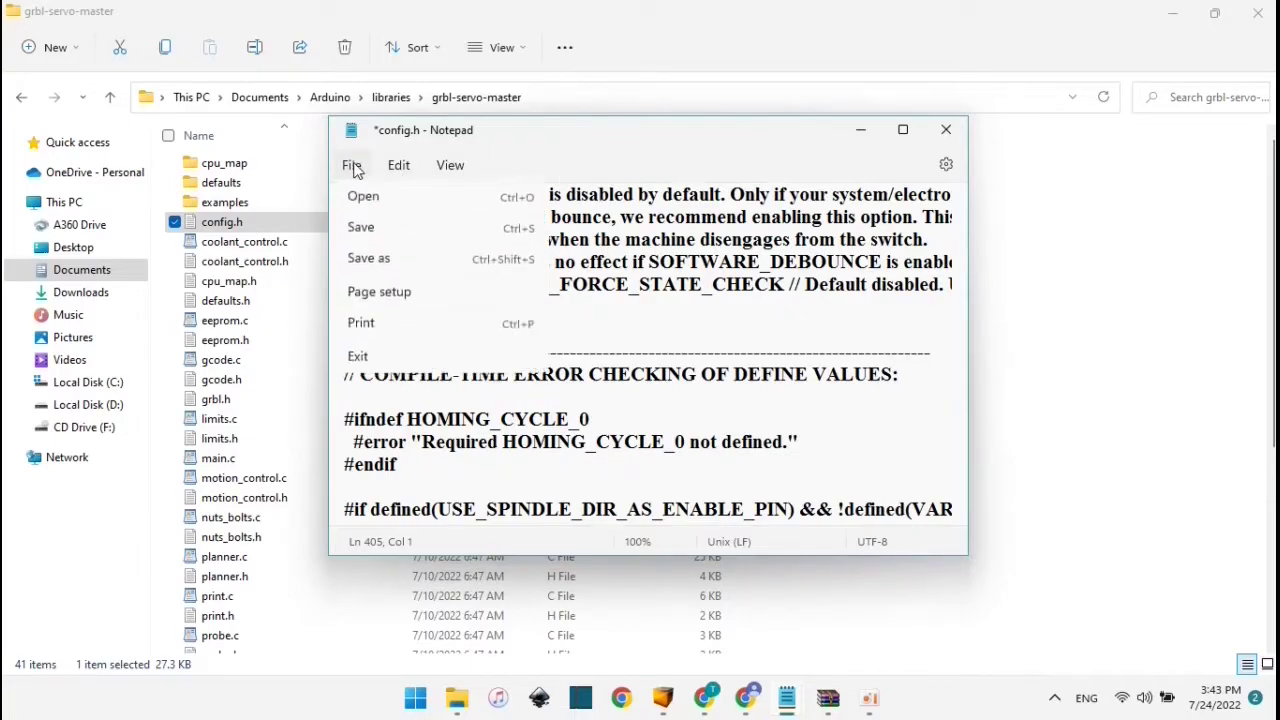
{"action": "left_click", "coordinate": [352, 165]}
{"action": "left_click", "coordinate": [352, 165]}
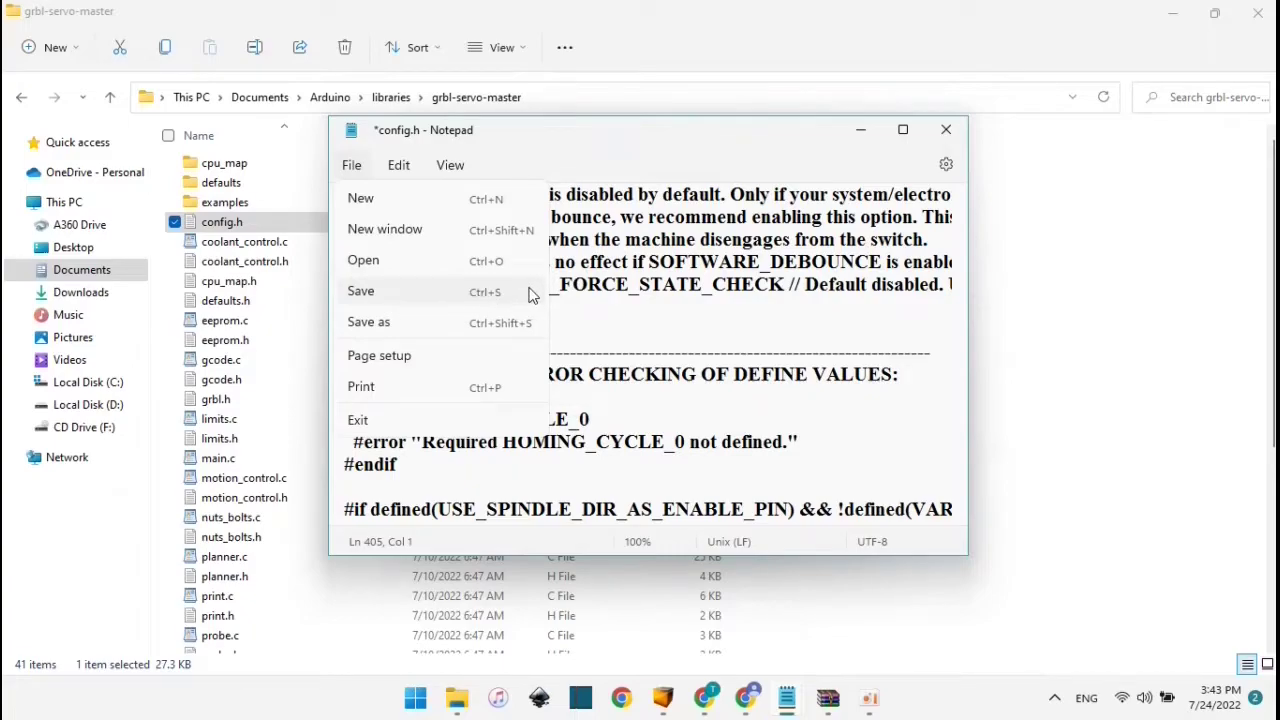
{"action": "left_click", "coordinate": [361, 291]}
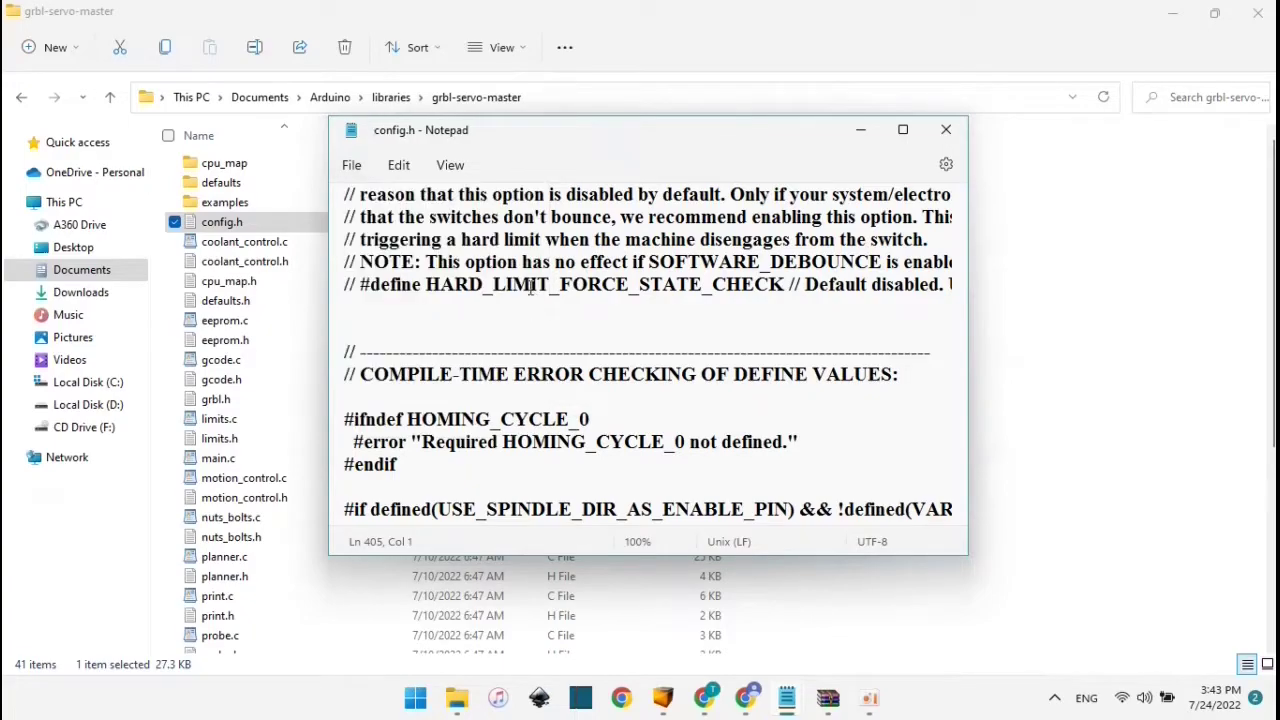
{"action": "left_click", "coordinate": [948, 132]}
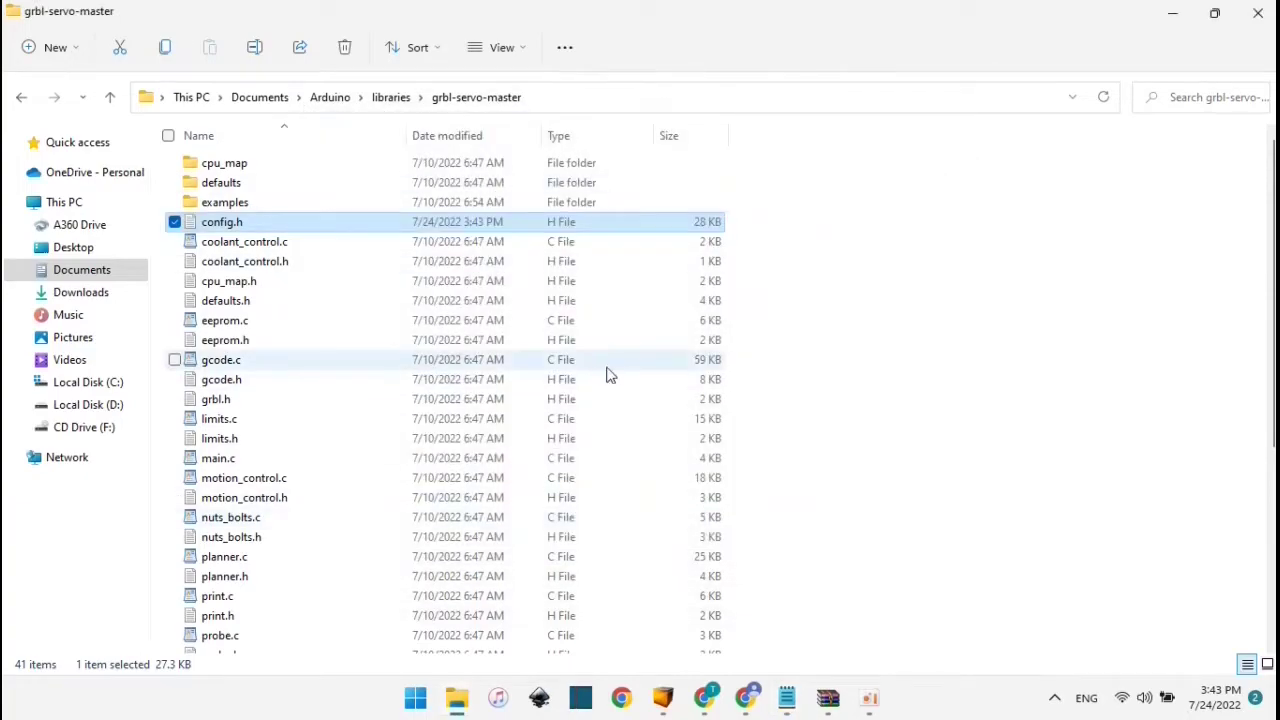
{"action": "scroll", "coordinate": [600, 367], "scroll_direction": "down", "scroll_amount": 5}
{"action": "scroll", "coordinate": [596, 367], "scroll_direction": "down", "scroll_amount": 1}
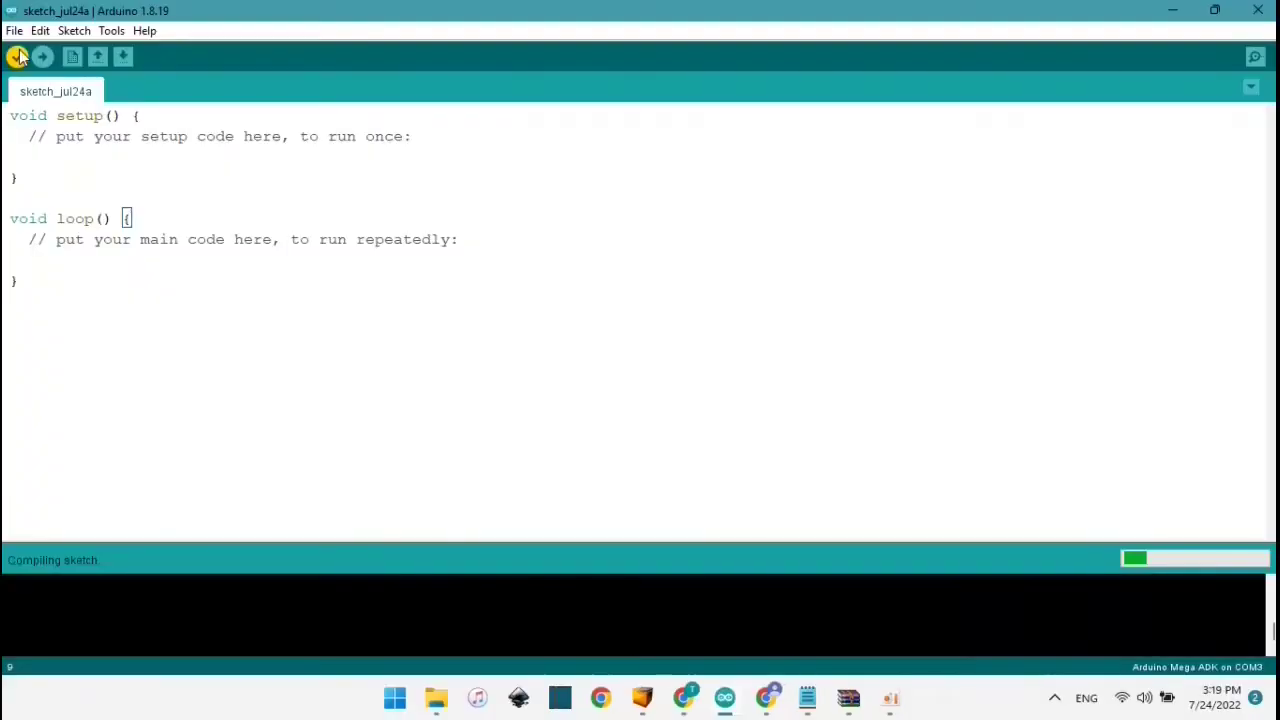
Step: In the Arduino IDE, open the grblUpload example from the grbl-servo-master library, maximize its window and look through the sketch
{"action": "left_click", "coordinate": [14, 31]}
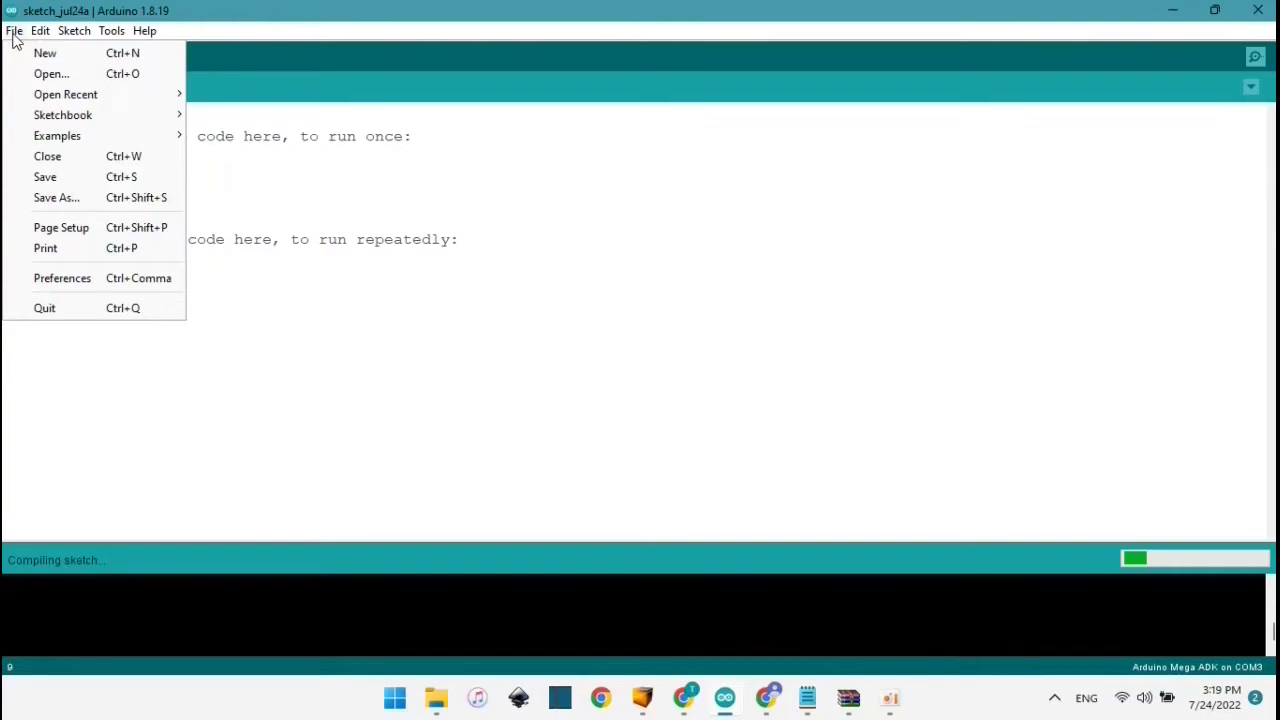
{"action": "mouse_move", "coordinate": [70, 137]}
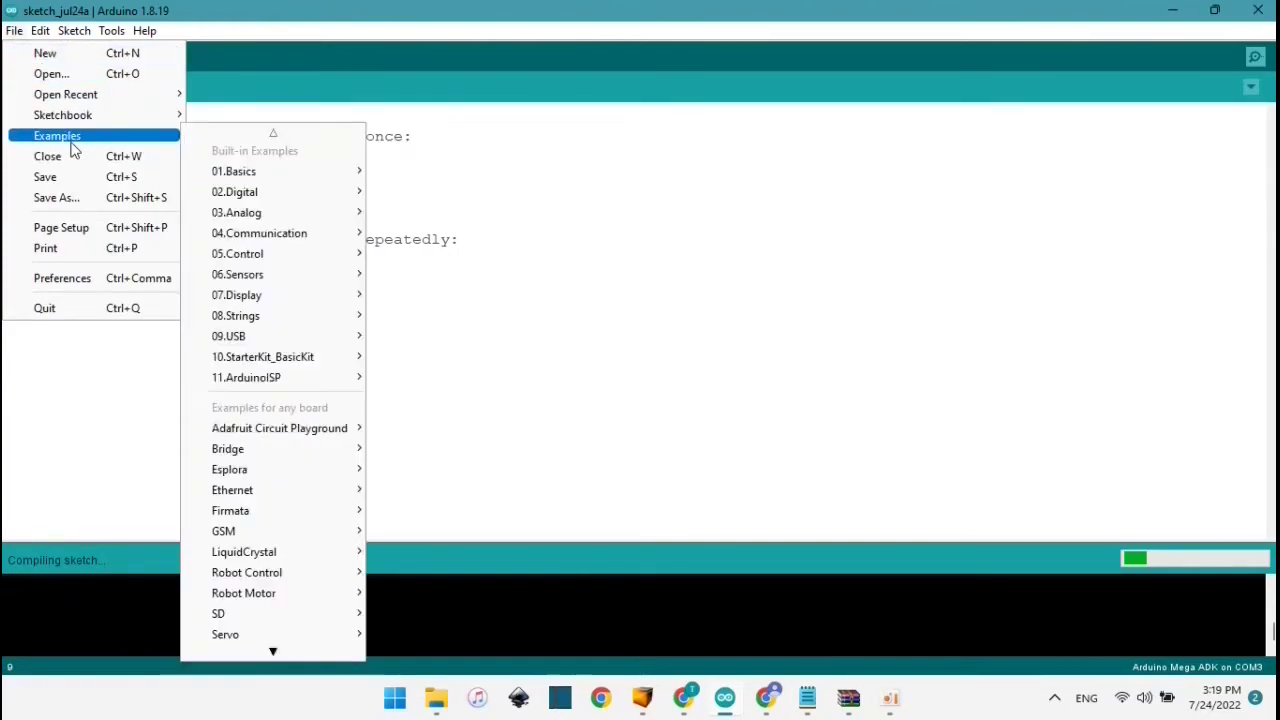
{"action": "scroll", "coordinate": [313, 603], "scroll_direction": "down", "scroll_amount": 7}
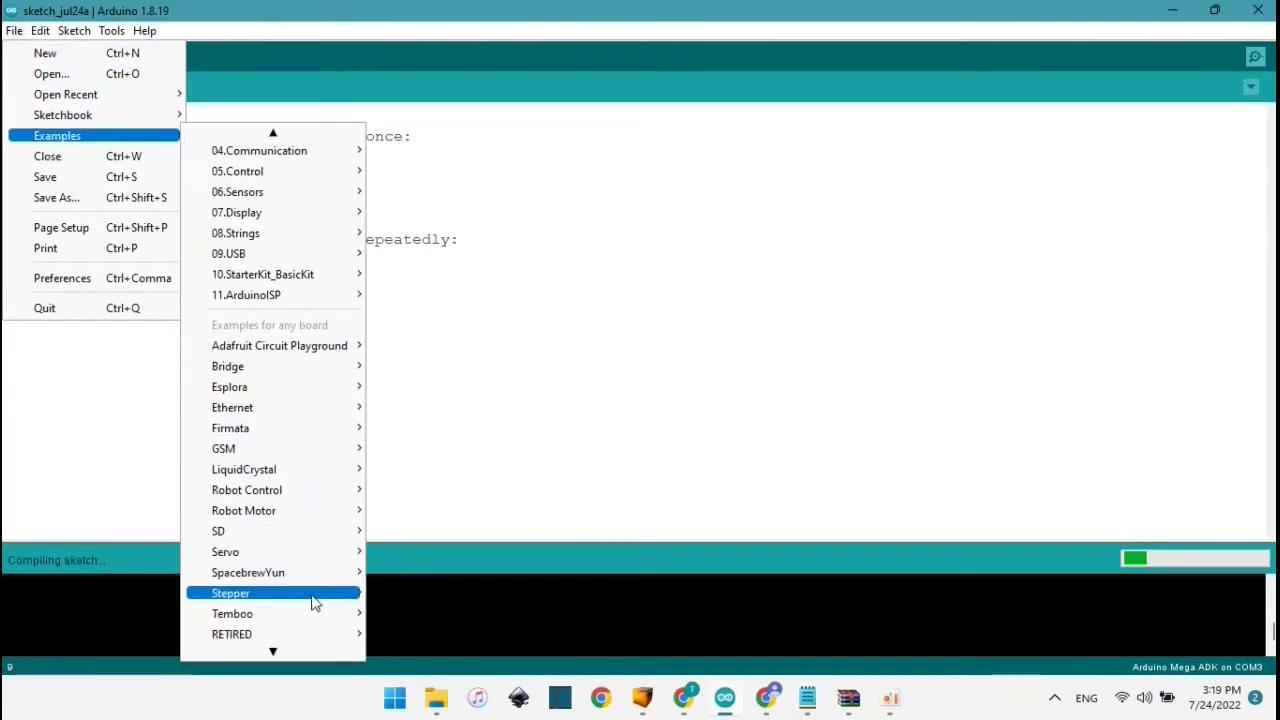
{"action": "scroll", "coordinate": [313, 603], "scroll_direction": "down", "scroll_amount": 5}
{"action": "mouse_move", "coordinate": [310, 614]}
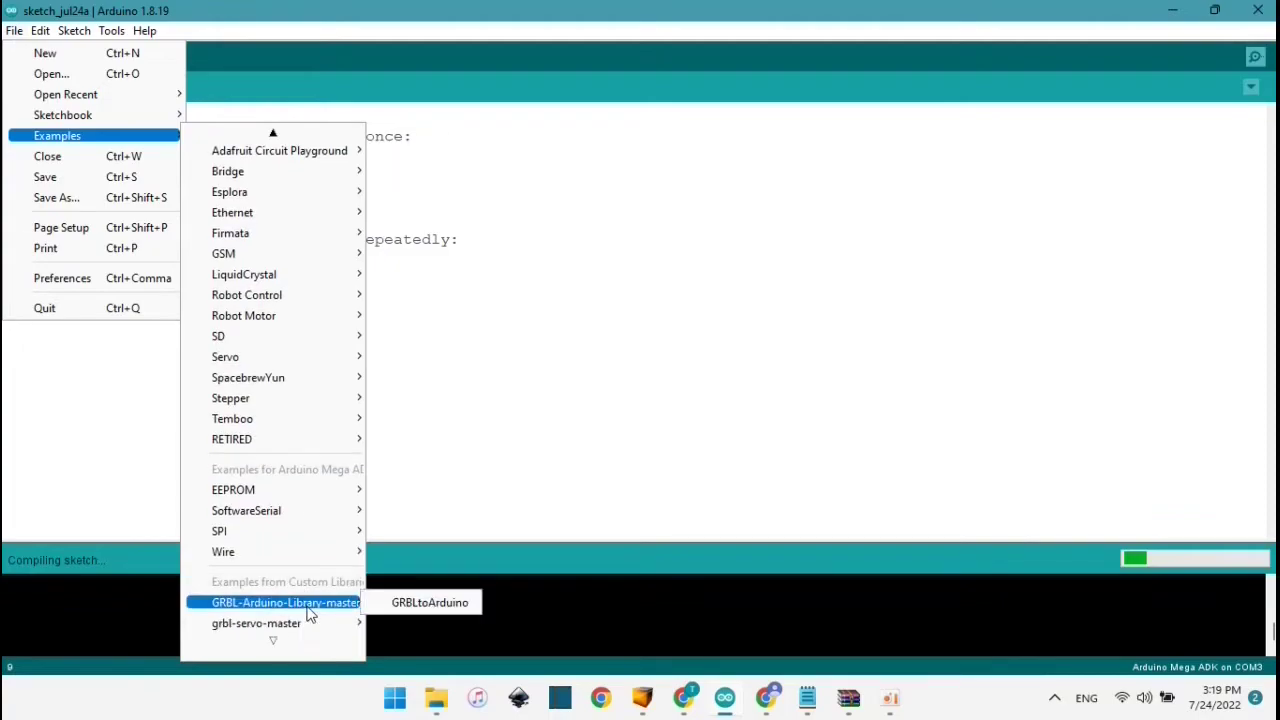
{"action": "mouse_move", "coordinate": [271, 626]}
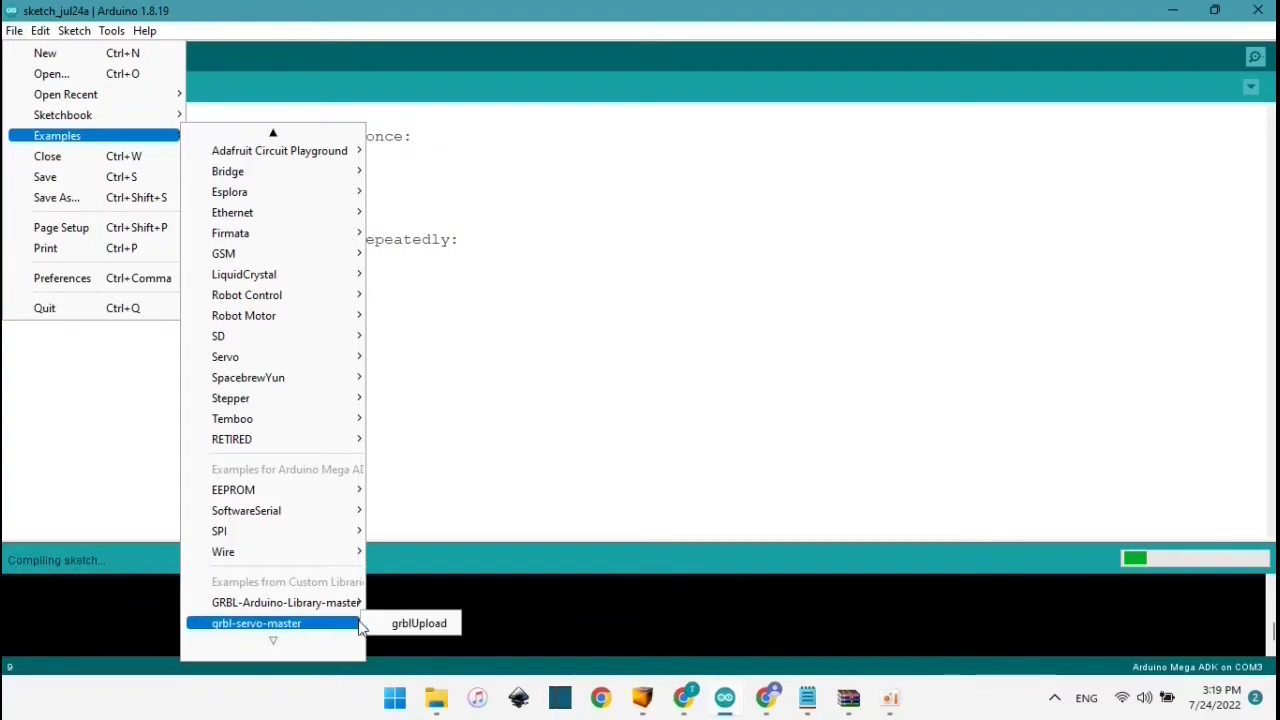
{"action": "left_click", "coordinate": [412, 623]}
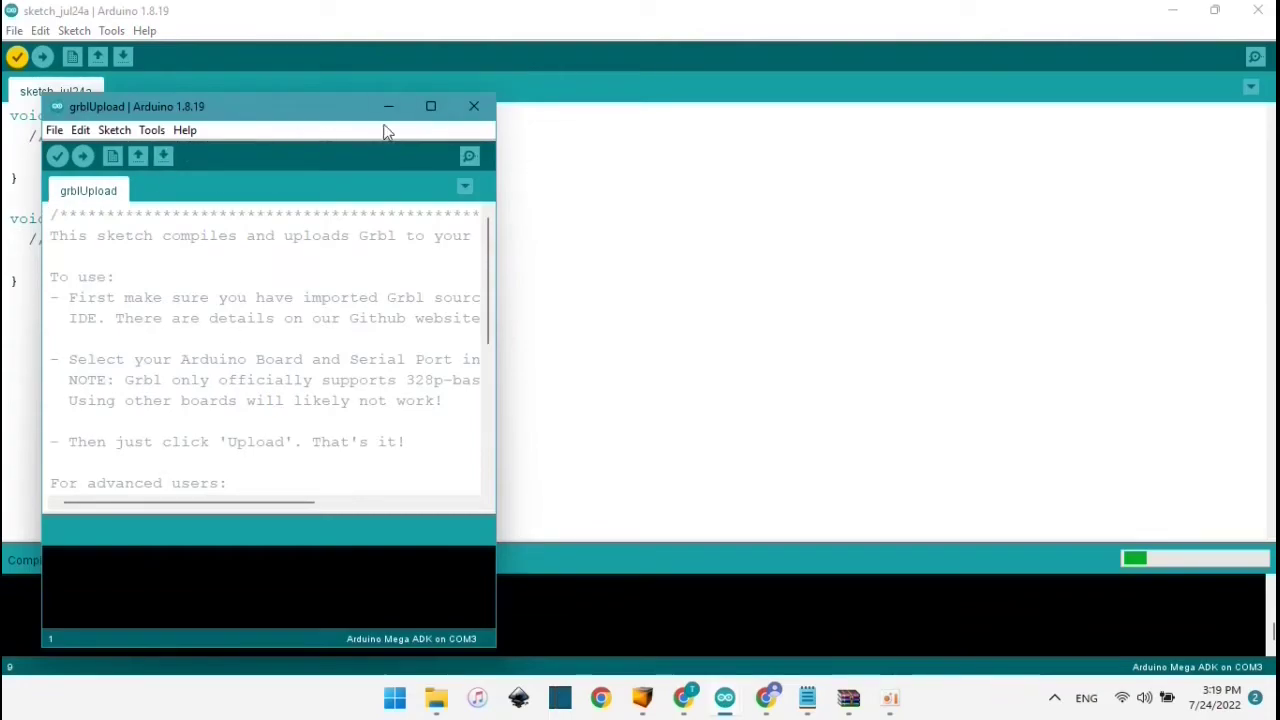
{"action": "left_click", "coordinate": [431, 106]}
{"action": "scroll", "coordinate": [295, 245], "scroll_direction": "down", "scroll_amount": 2}
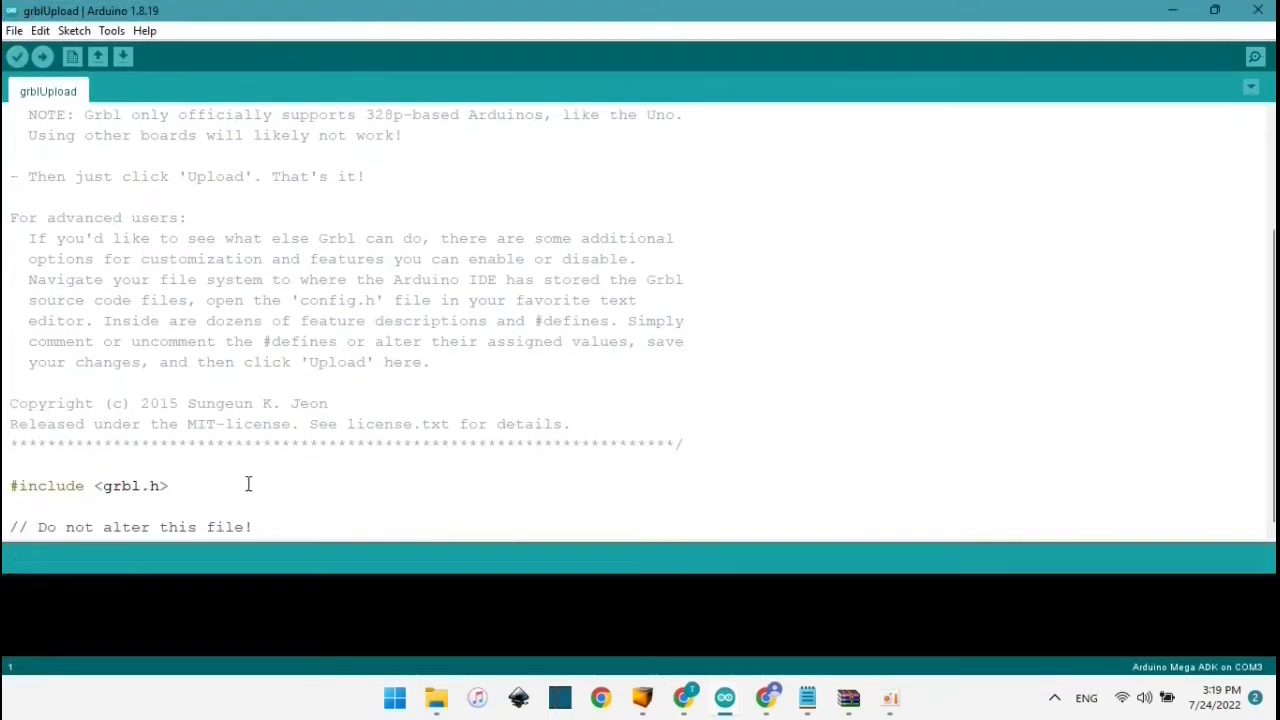
{"action": "scroll", "coordinate": [168, 492], "scroll_direction": "up", "scroll_amount": 2}
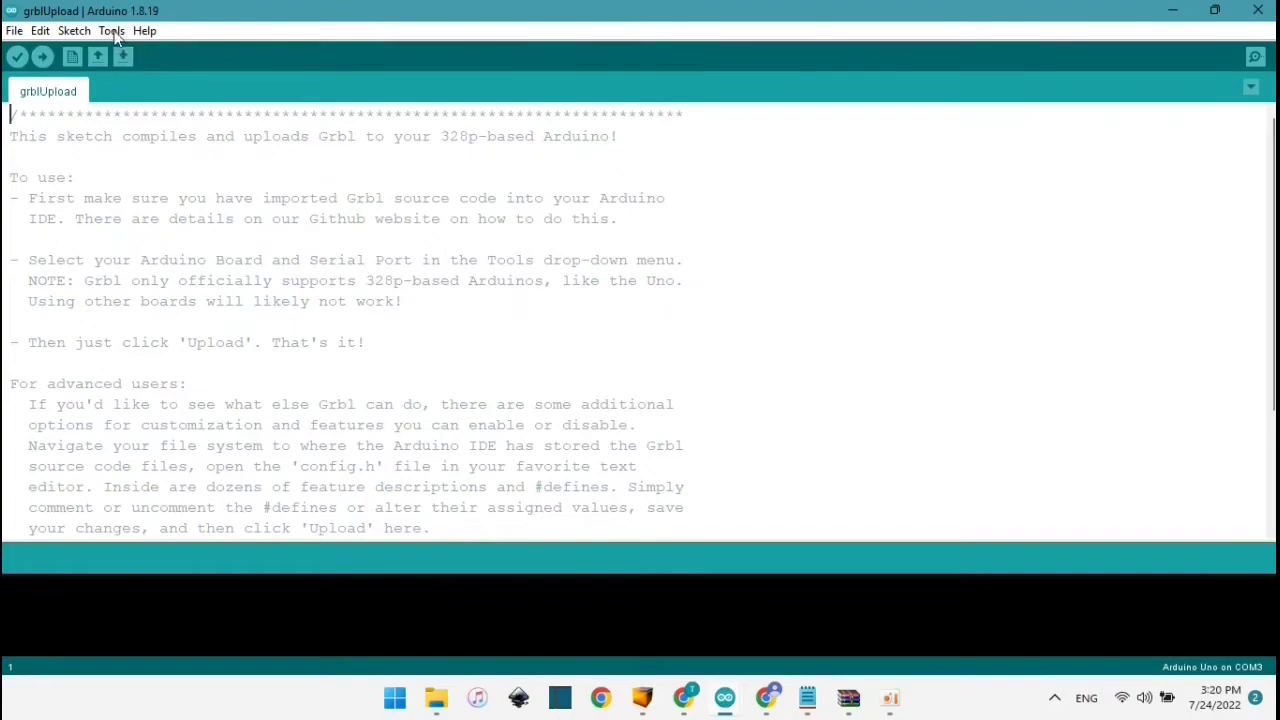
Step: Set the serial port to COM4 (Arduino Uno) and upload the grblUpload sketch to the board
{"action": "left_click", "coordinate": [111, 30]}
{"action": "mouse_move", "coordinate": [300, 237]}
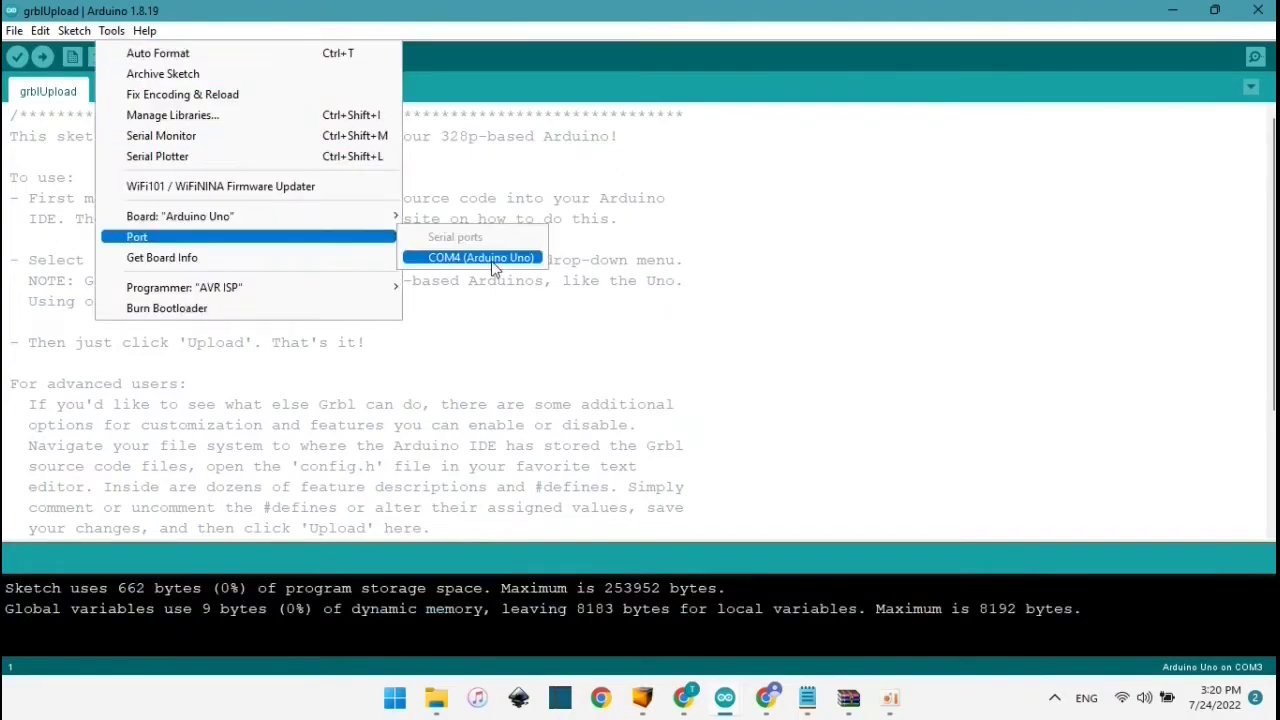
{"action": "left_click", "coordinate": [493, 262]}
{"action": "left_click", "coordinate": [42, 56]}
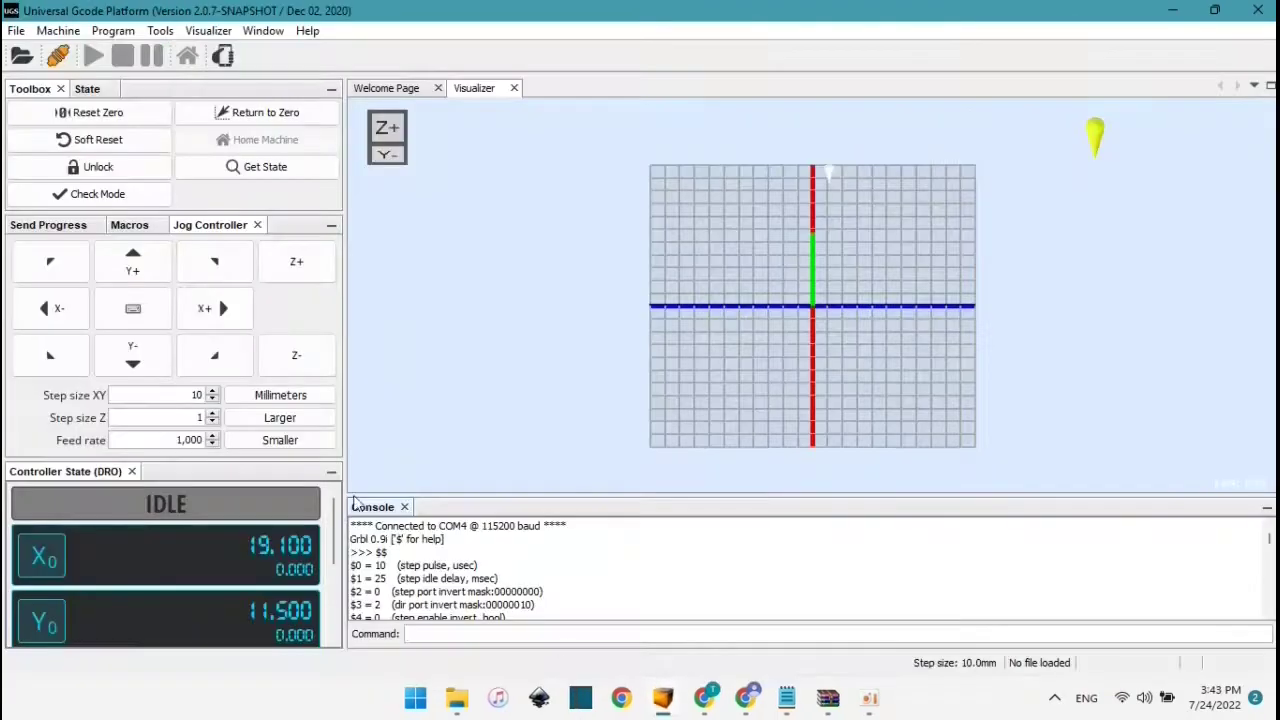
Step: In Universal Gcode Platform, test the jog controls by moving the machine 10 mm in X- and 10 mm back in X+
{"action": "left_click", "coordinate": [157, 358]}
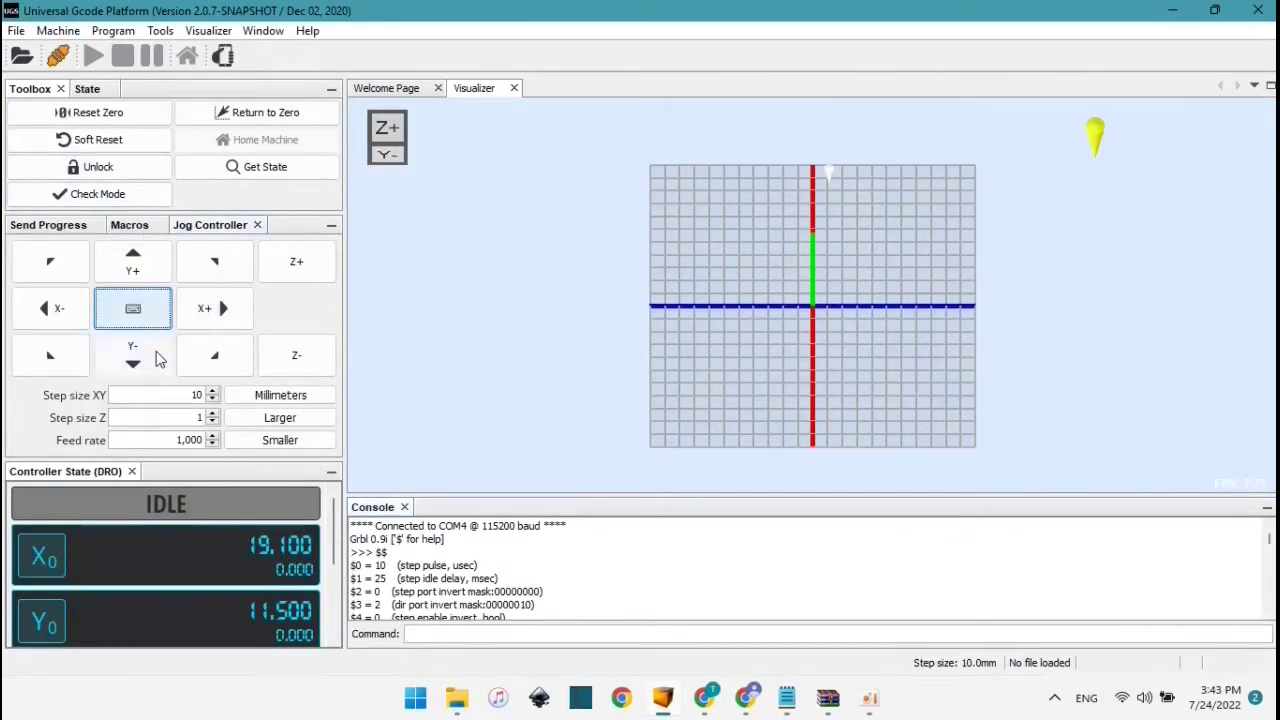
{"action": "left_click", "coordinate": [133, 262]}
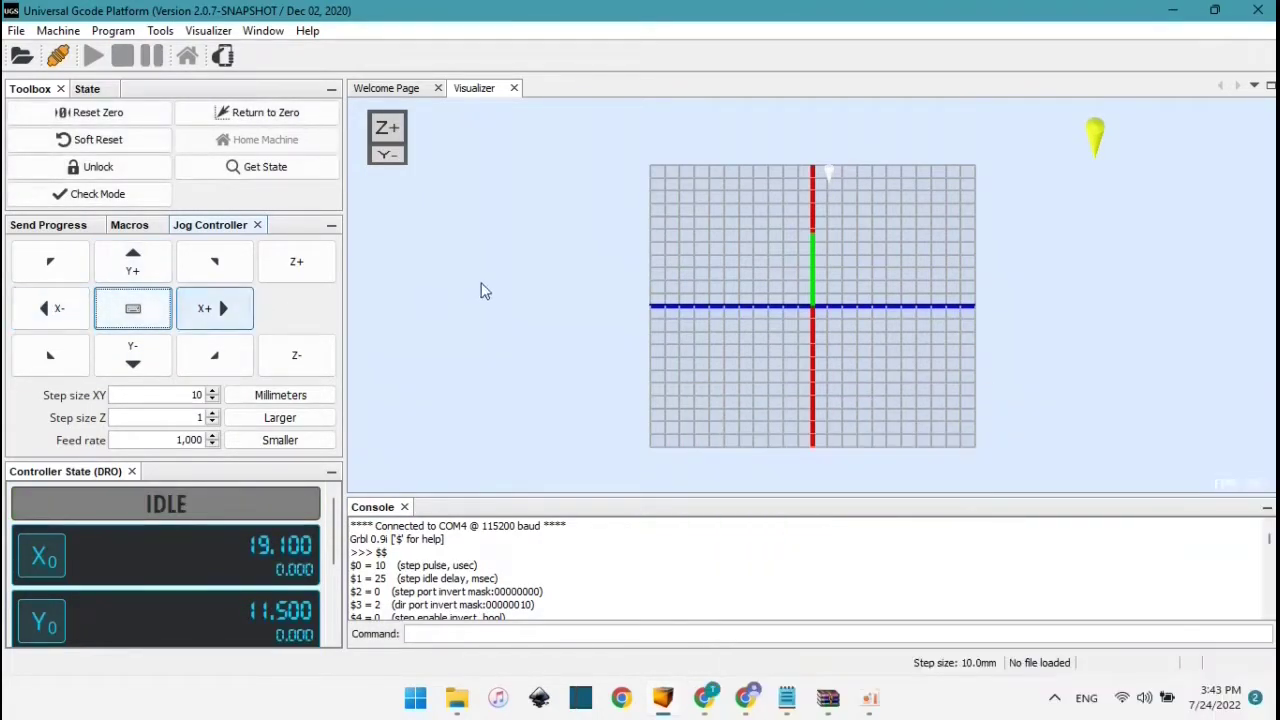
{"action": "left_click", "coordinate": [55, 312]}
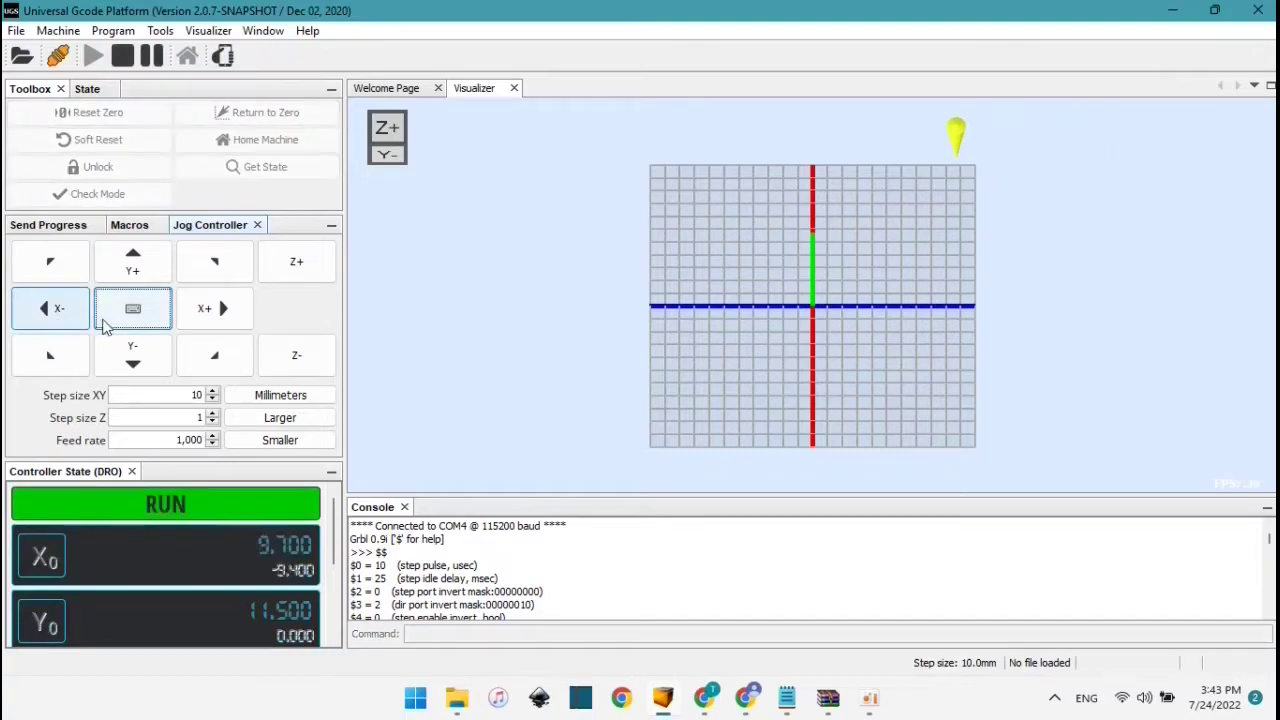
{"action": "left_click", "coordinate": [222, 306]}
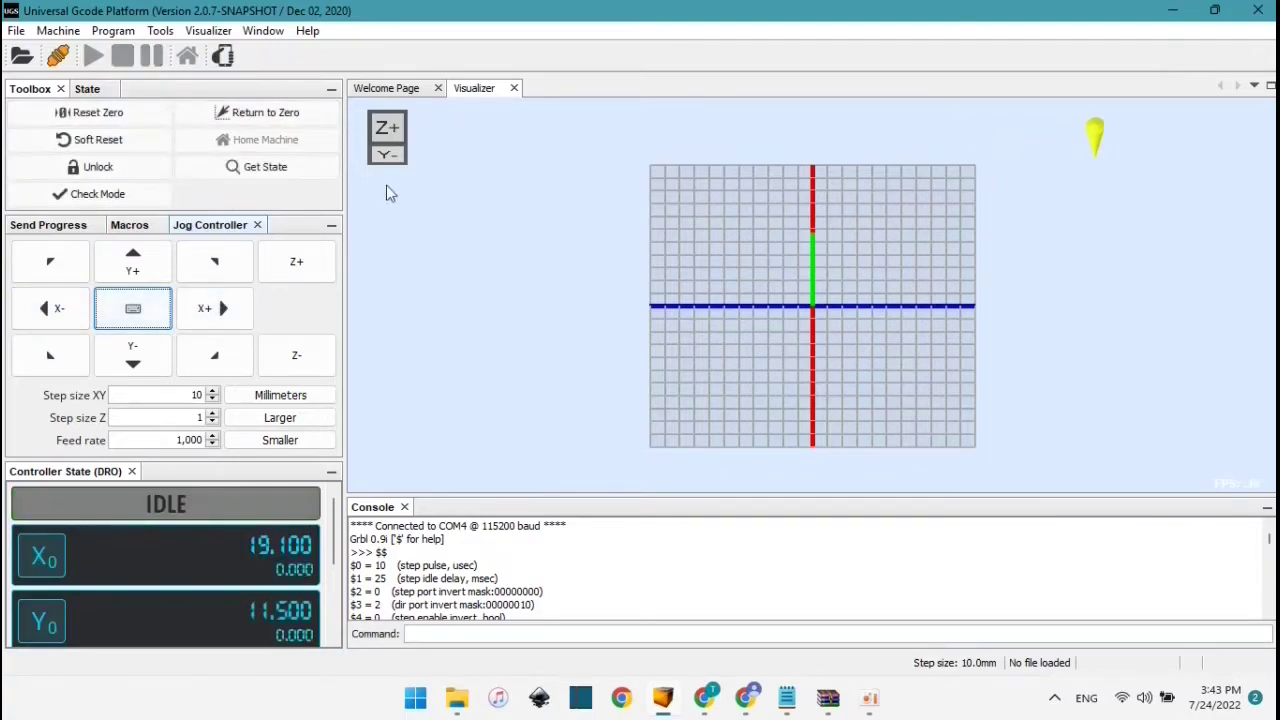
Step: Reset the machine's current position to zero and load the G-code file science xiDraw_0002.gcode
{"action": "left_click", "coordinate": [98, 114]}
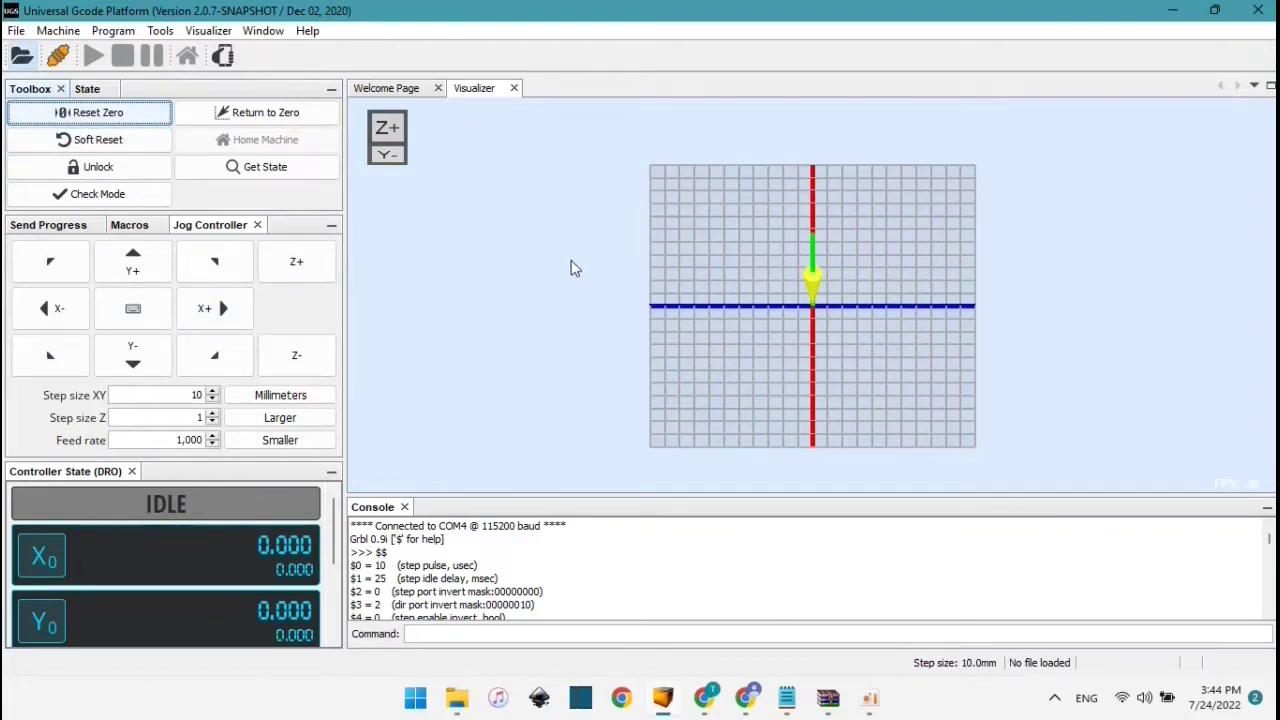
{"action": "key", "text": "ctrl+o"}
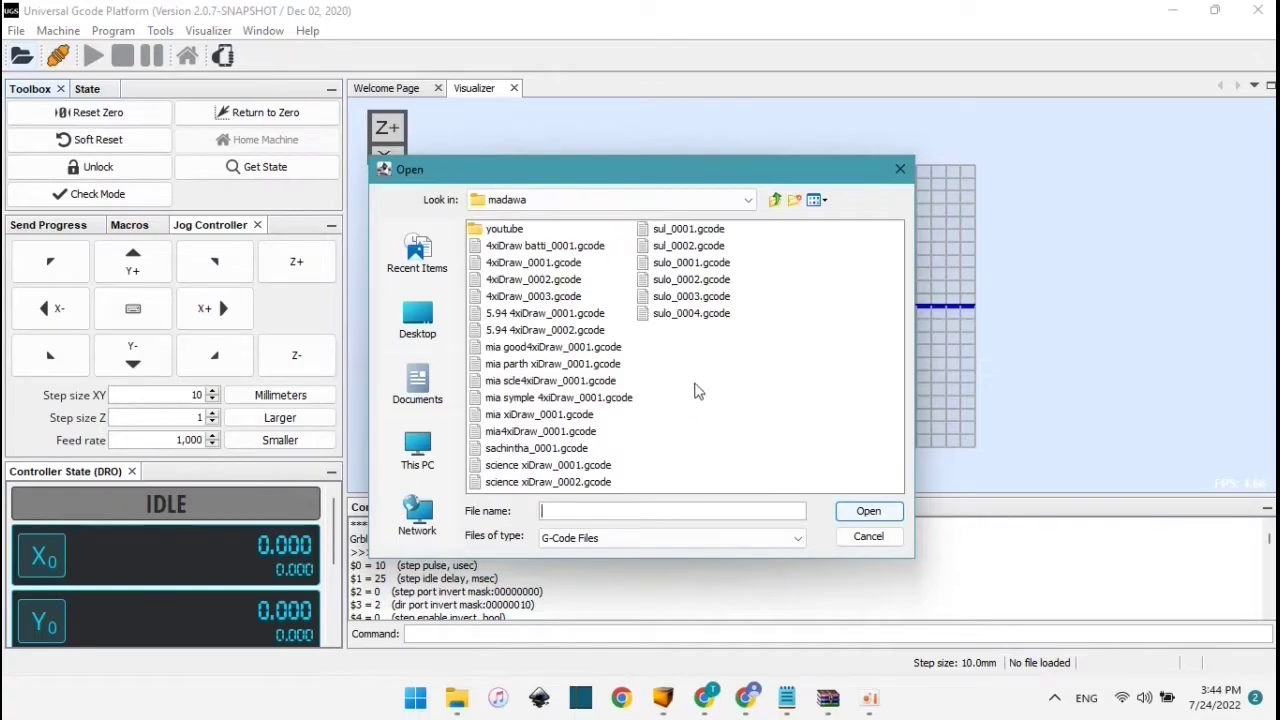
{"action": "double_click", "coordinate": [550, 482]}
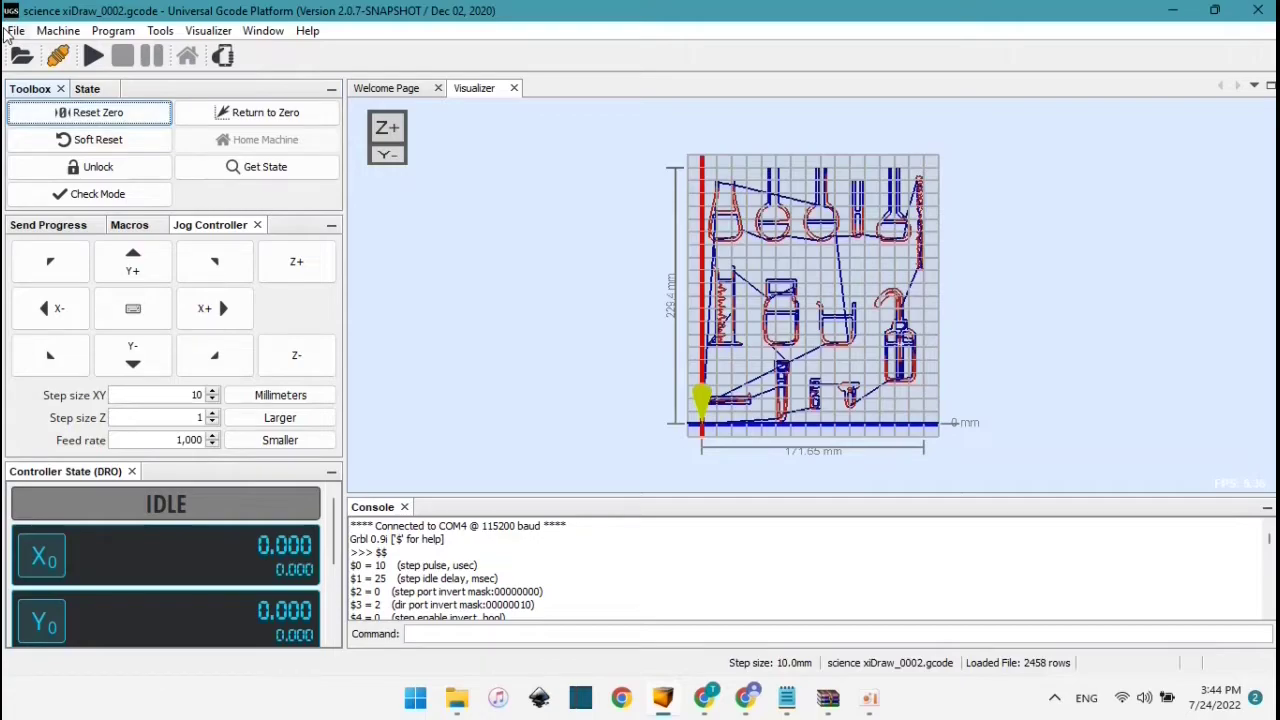
{"action": "left_click", "coordinate": [58, 31]}
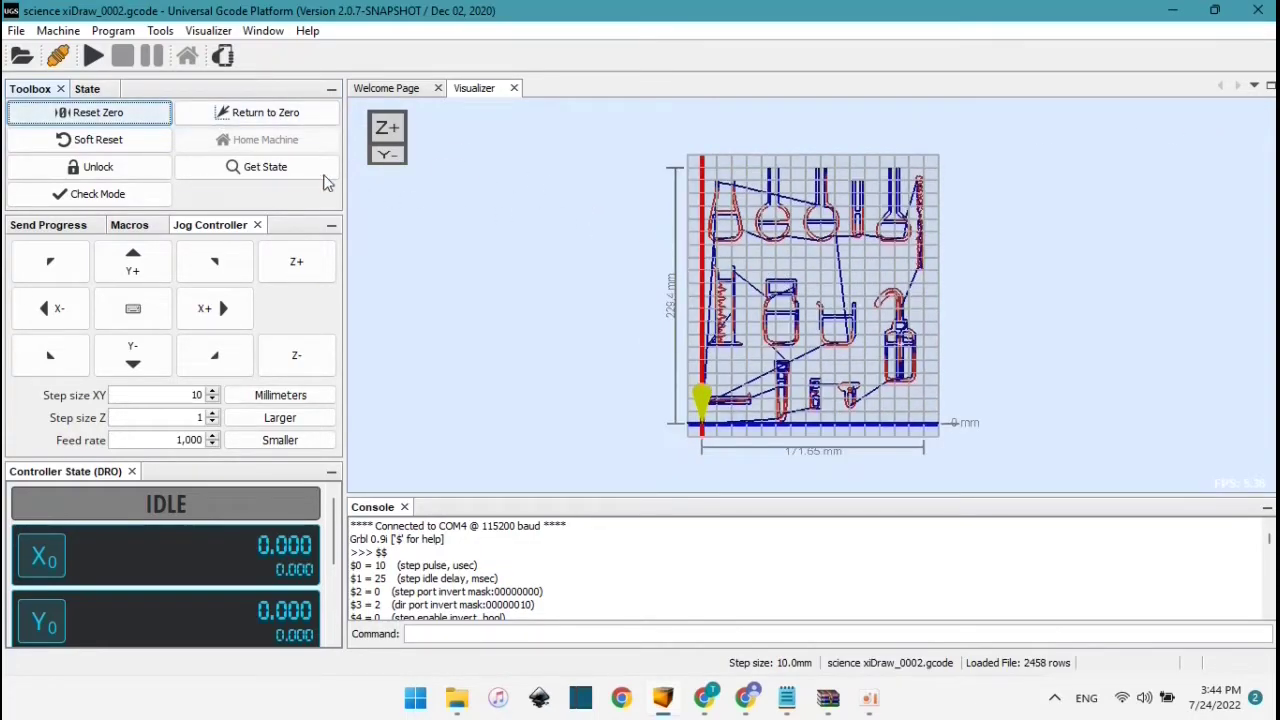
Step: Start sending the loaded G-code to the machine and test pausing and resuming the job
{"action": "left_click", "coordinate": [91, 57]}
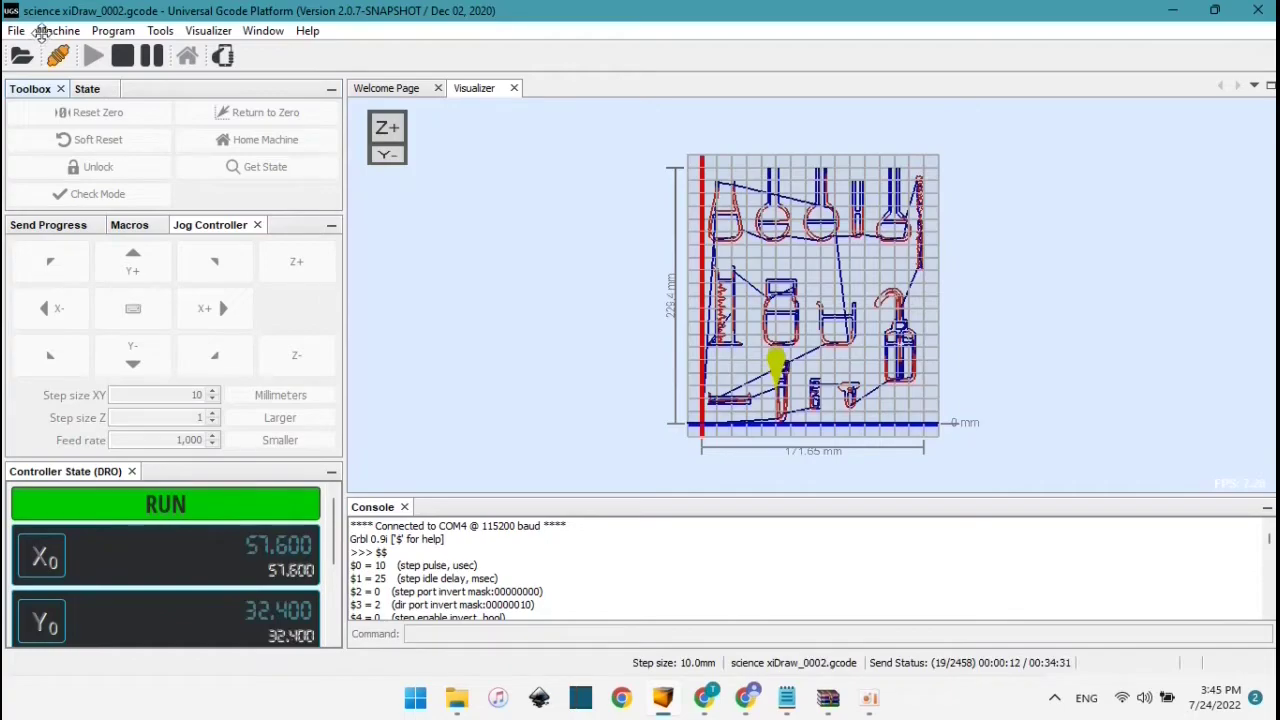
{"action": "left_click", "coordinate": [151, 57]}
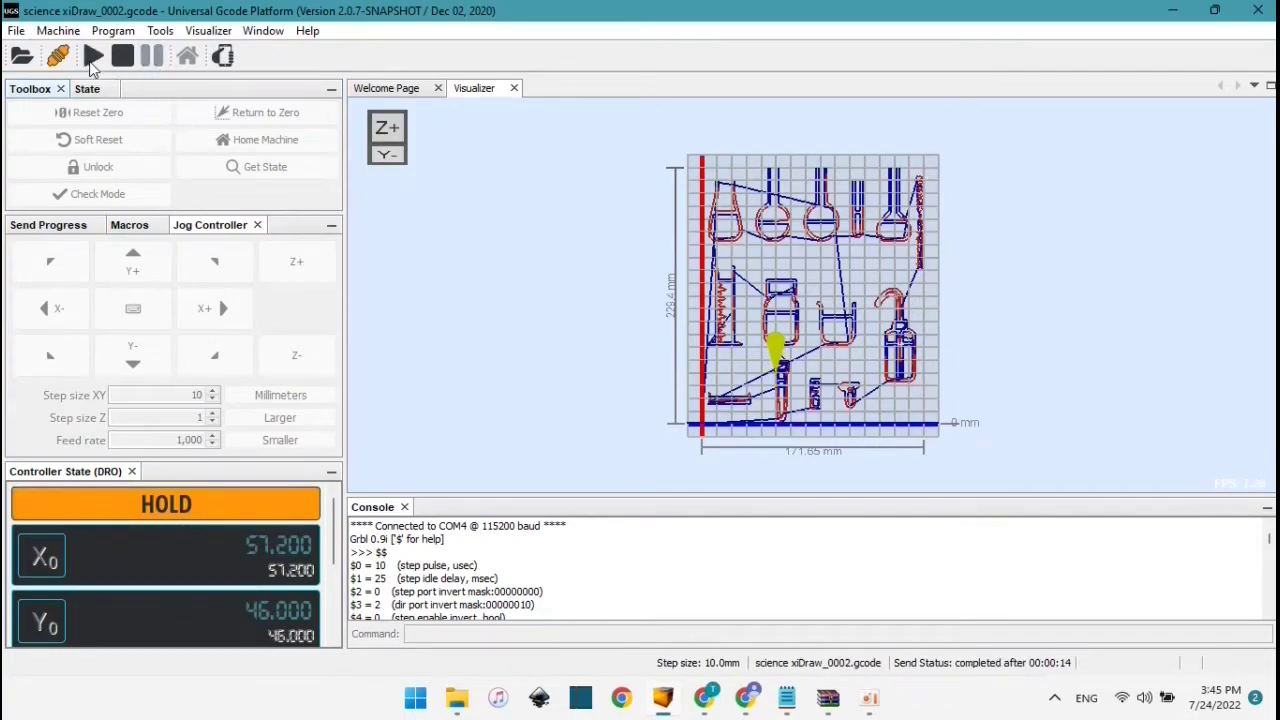
{"action": "left_click", "coordinate": [92, 57]}
{"action": "left_click", "coordinate": [151, 57]}
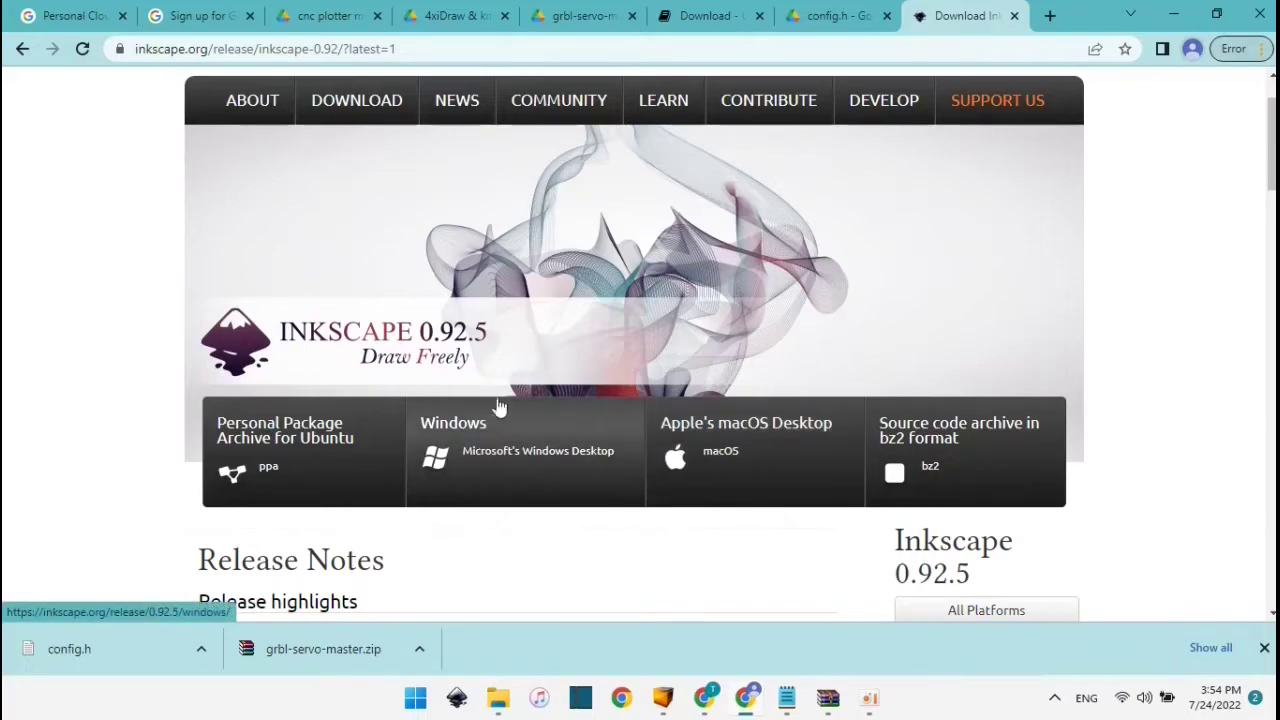
Step: In Chrome, look through the Inkscape 0.92.5 release page and minimize the browser
{"action": "scroll", "coordinate": [497, 405], "scroll_direction": "up", "scroll_amount": 1}
{"action": "scroll", "coordinate": [530, 492], "scroll_direction": "down", "scroll_amount": 1}
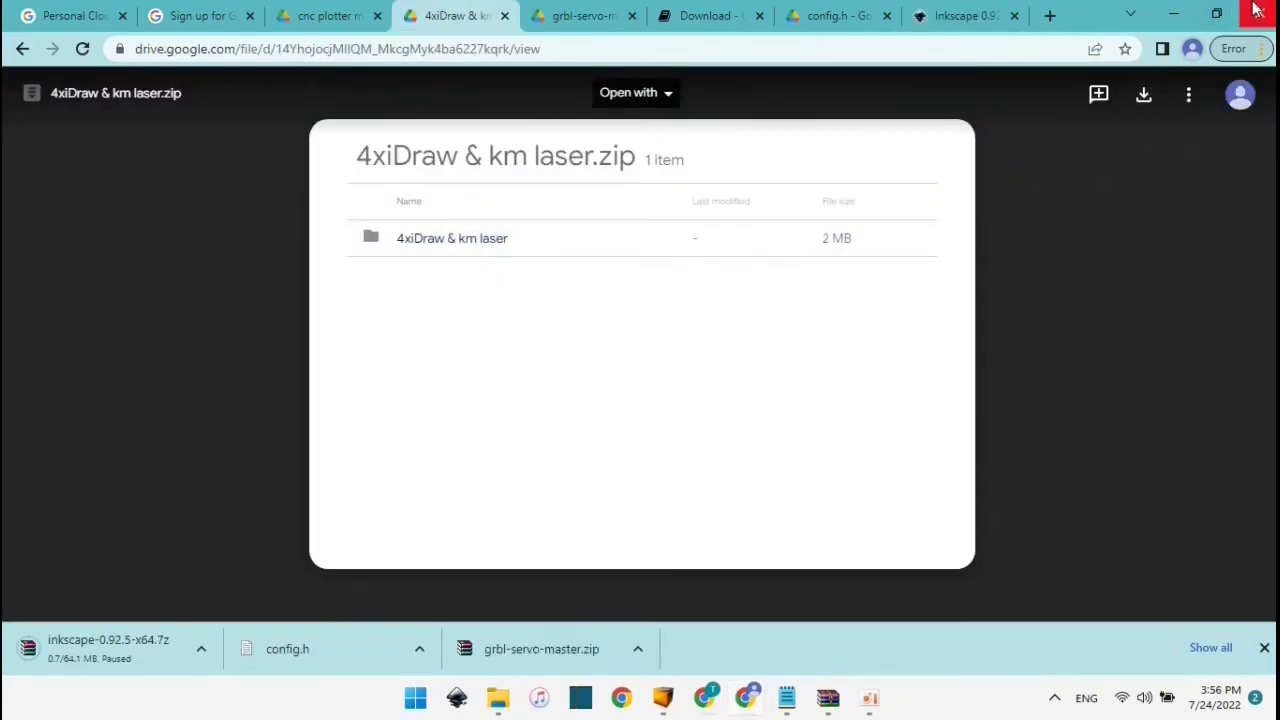
{"action": "left_click", "coordinate": [1176, 18]}
Step: In File Explorer, extract 4xiDraw & km laser.zip from the Downloads folder into the suggested destination folder
{"action": "mouse_move", "coordinate": [492, 702]}
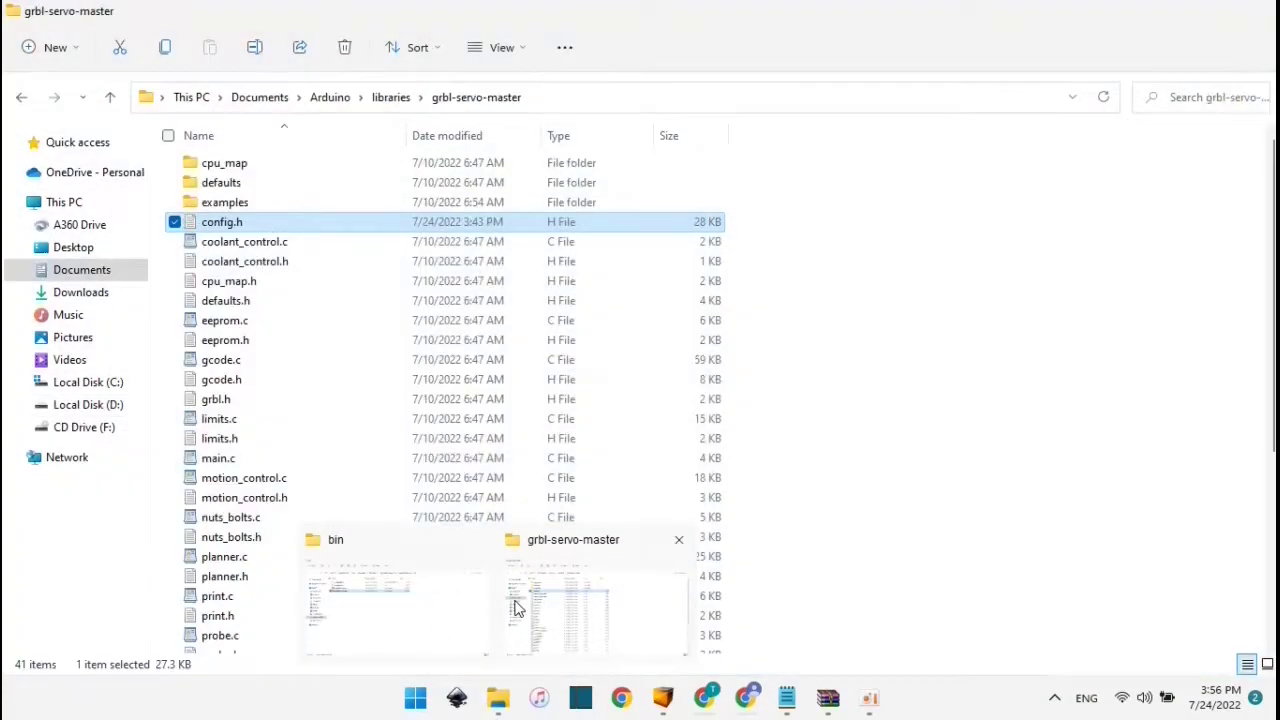
{"action": "left_click", "coordinate": [515, 608]}
{"action": "left_click", "coordinate": [81, 292]}
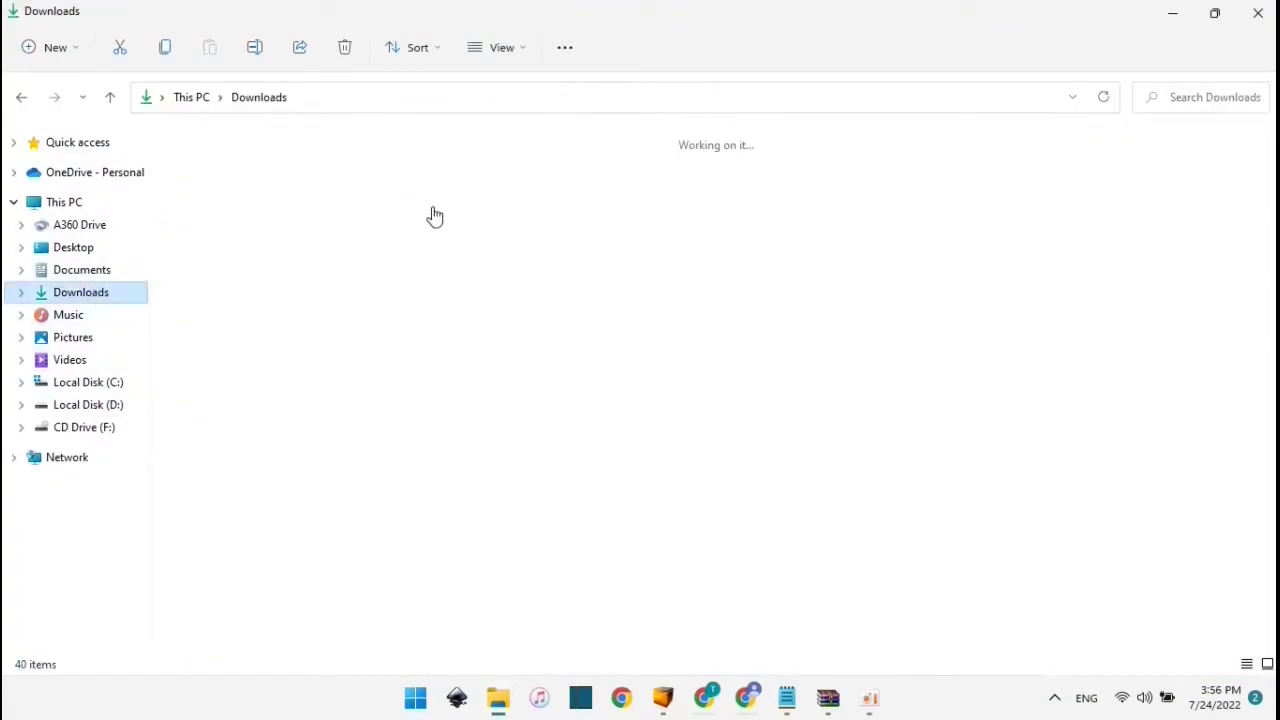
{"action": "left_click", "coordinate": [584, 186]}
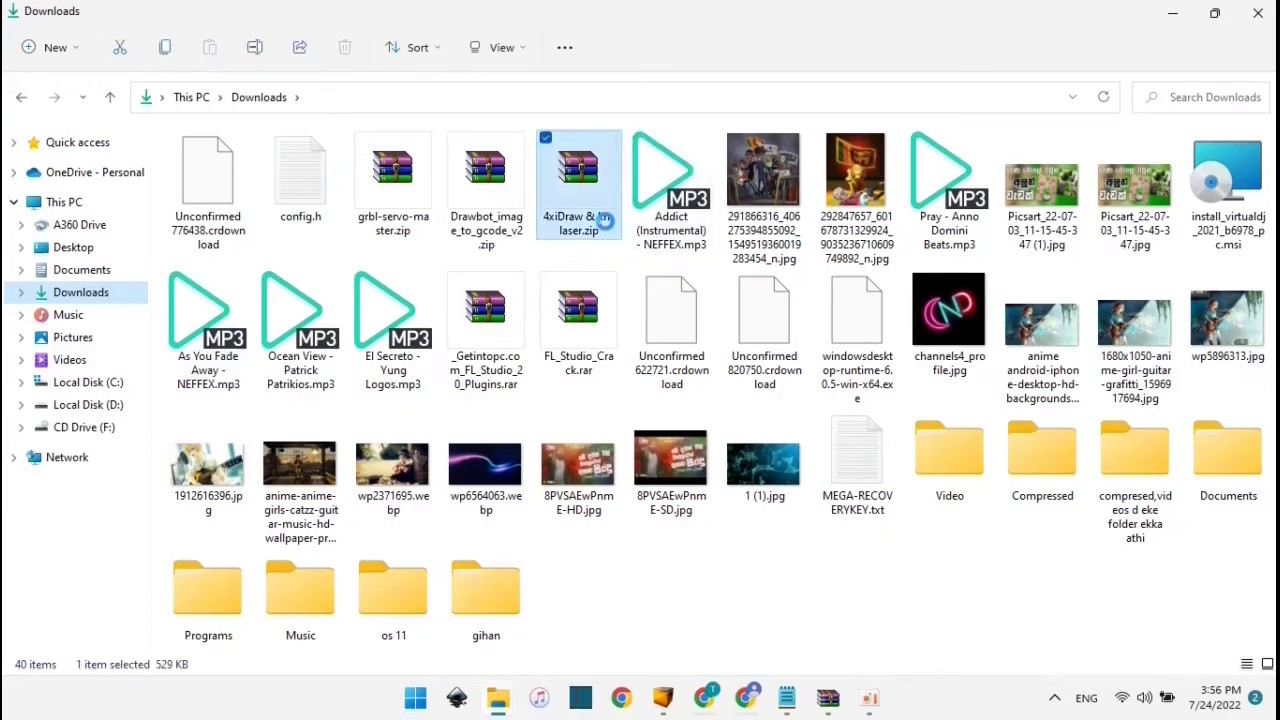
{"action": "right_click", "coordinate": [600, 224]}
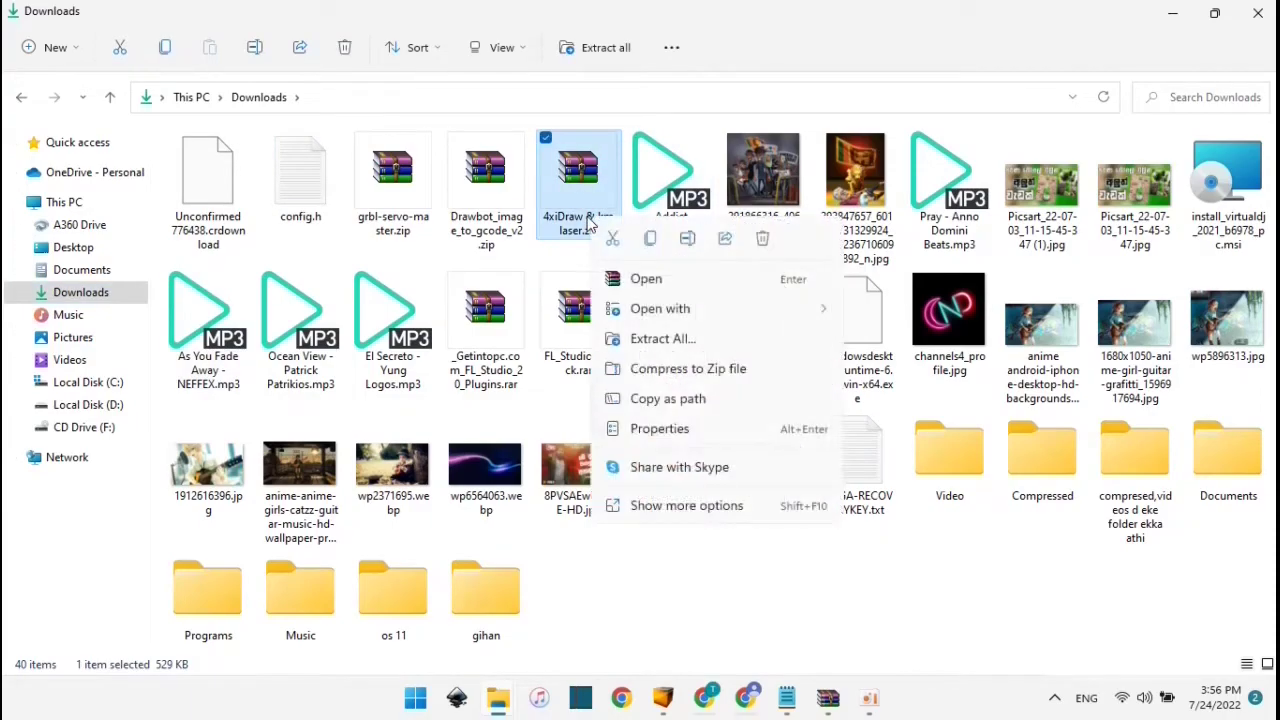
{"action": "left_click", "coordinate": [698, 345]}
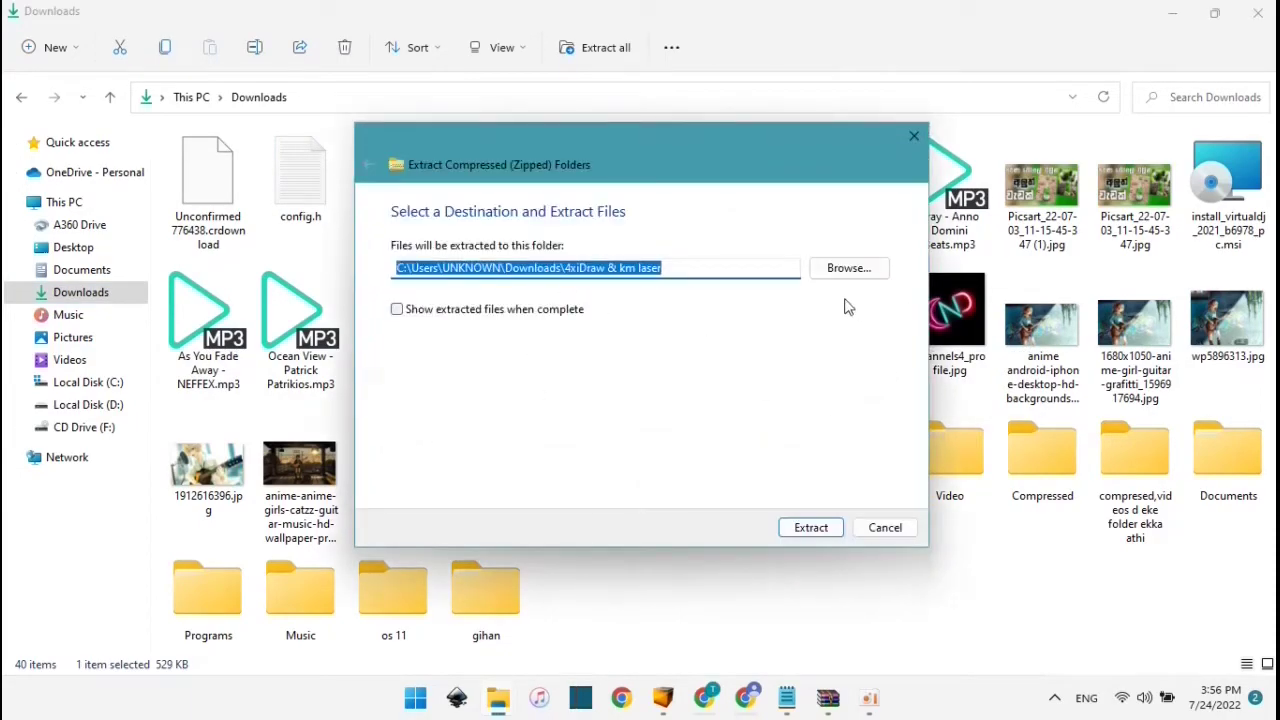
{"action": "left_click", "coordinate": [811, 527]}
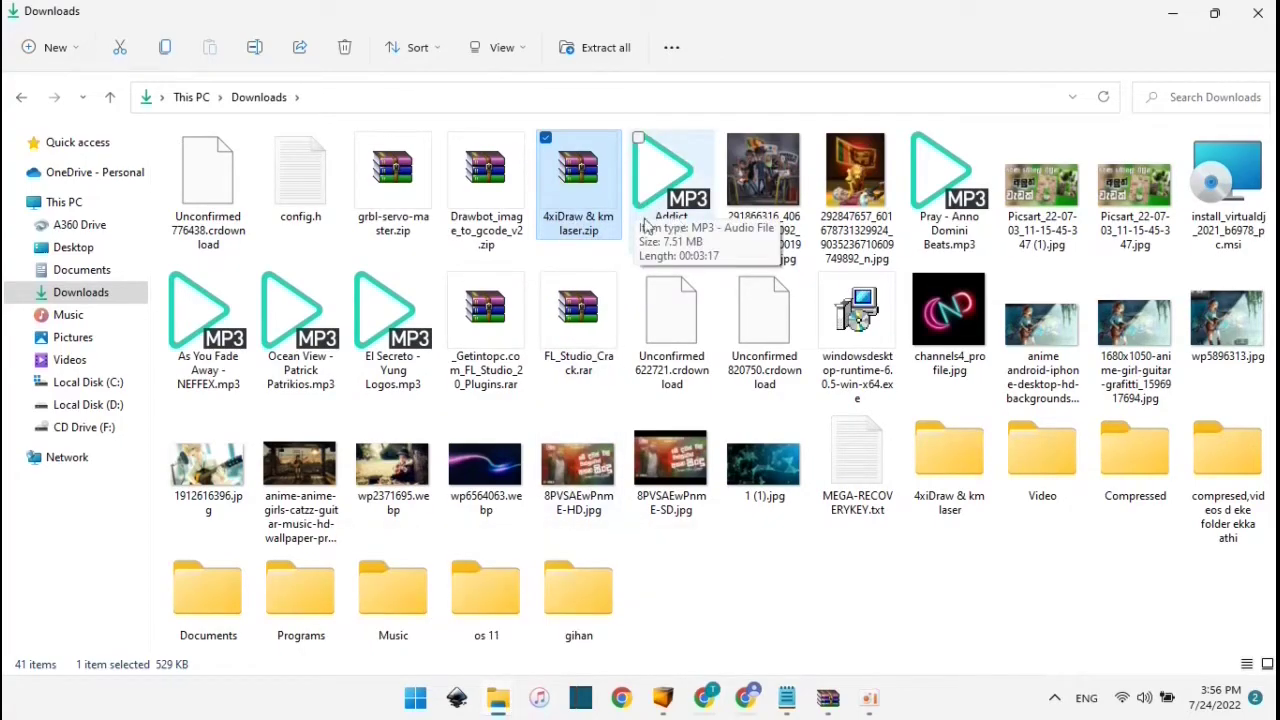
Step: Open the extracted inner 4xiDraw & km laser folder and copy all of its contents
{"action": "double_click", "coordinate": [946, 462]}
{"action": "double_click", "coordinate": [280, 165]}
{"action": "key", "text": "ctrl+a"}
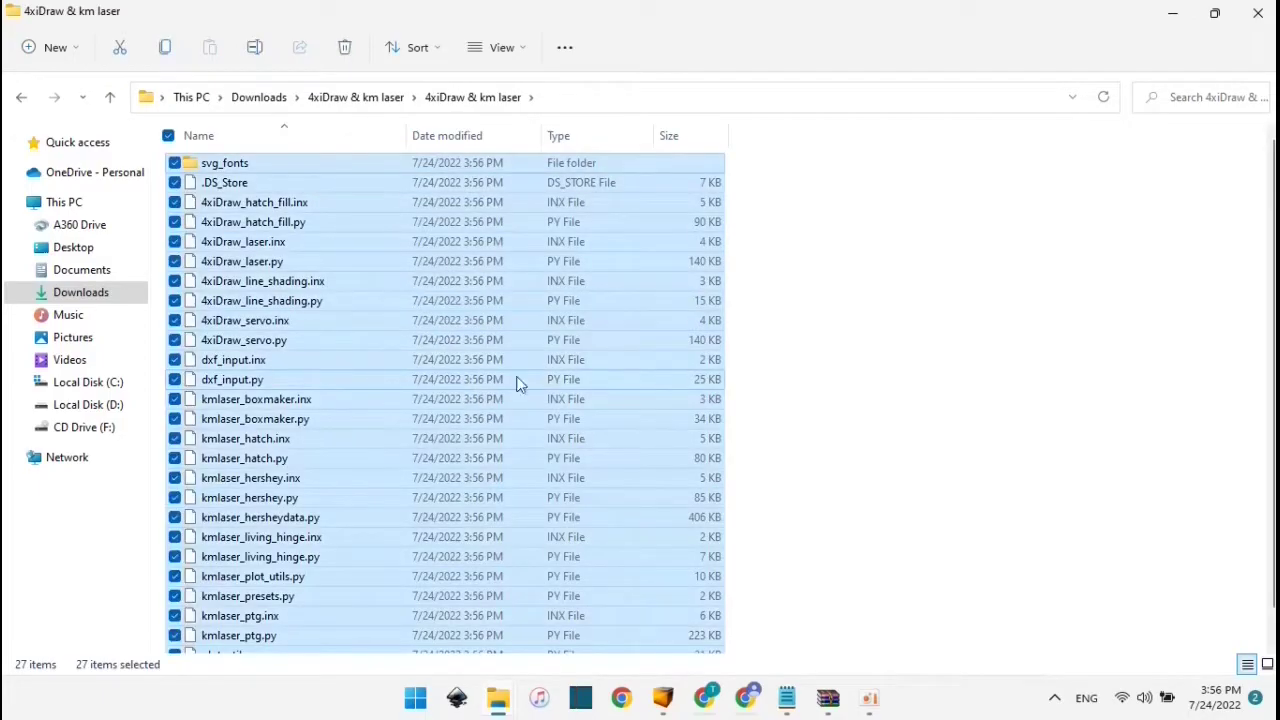
{"action": "right_click", "coordinate": [566, 375]}
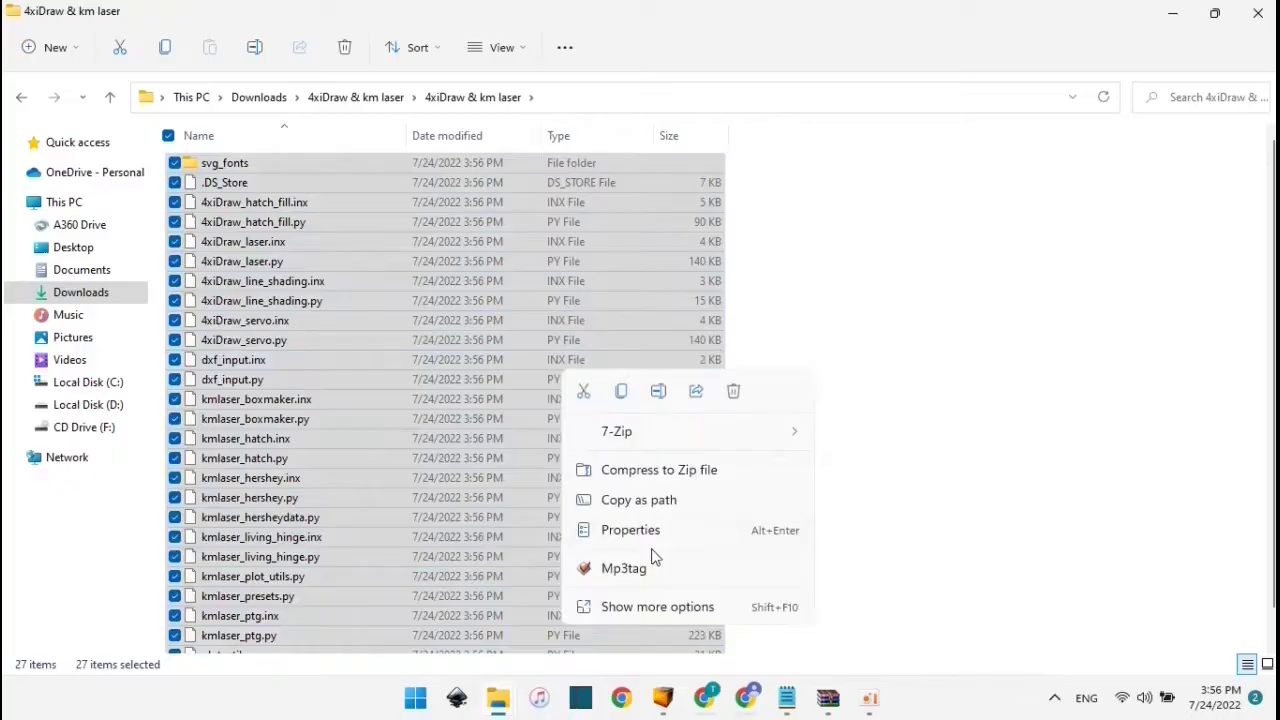
{"action": "left_click", "coordinate": [672, 610]}
{"action": "left_click", "coordinate": [729, 506]}
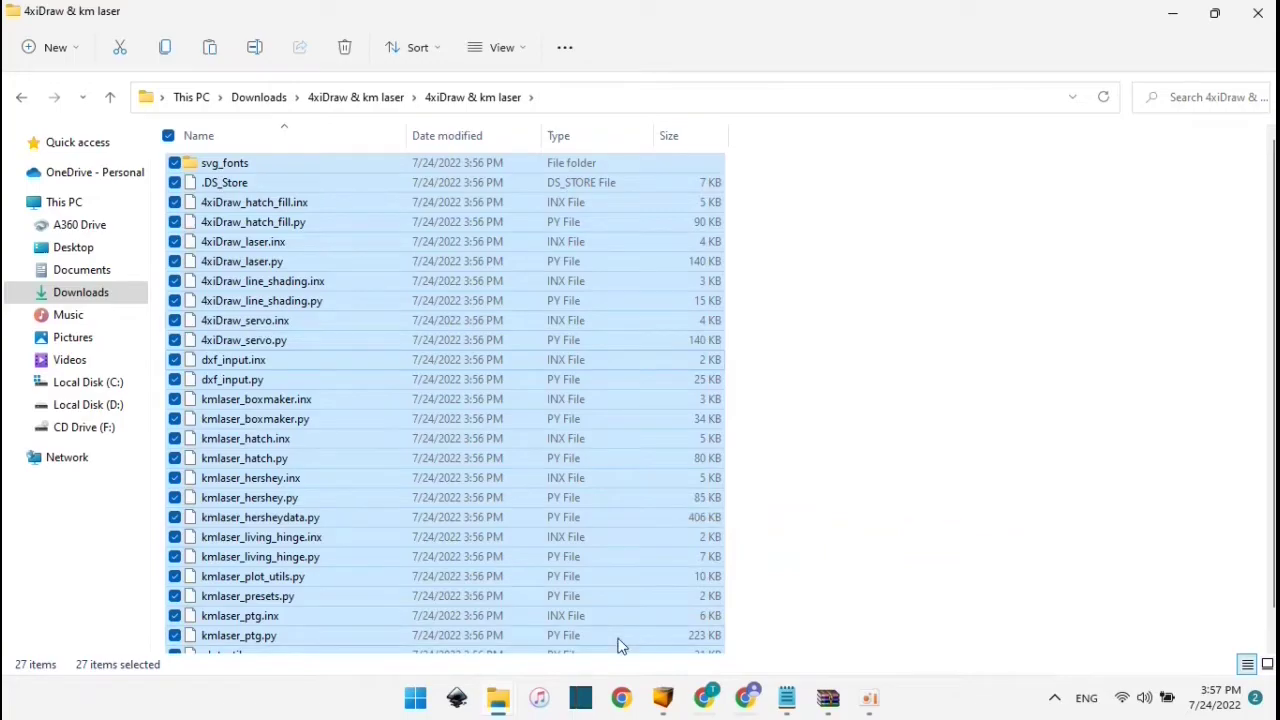
{"action": "right_click", "coordinate": [700, 634]}
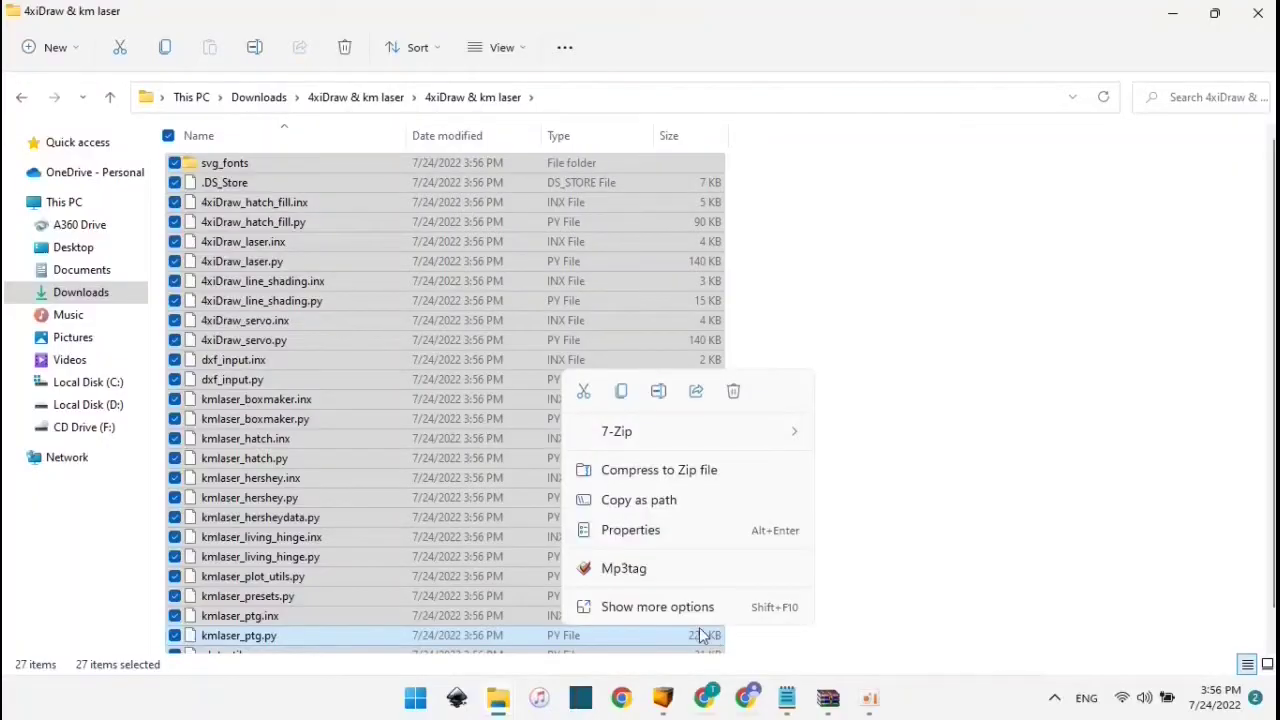
{"action": "left_click", "coordinate": [670, 612]}
{"action": "left_click", "coordinate": [720, 504]}
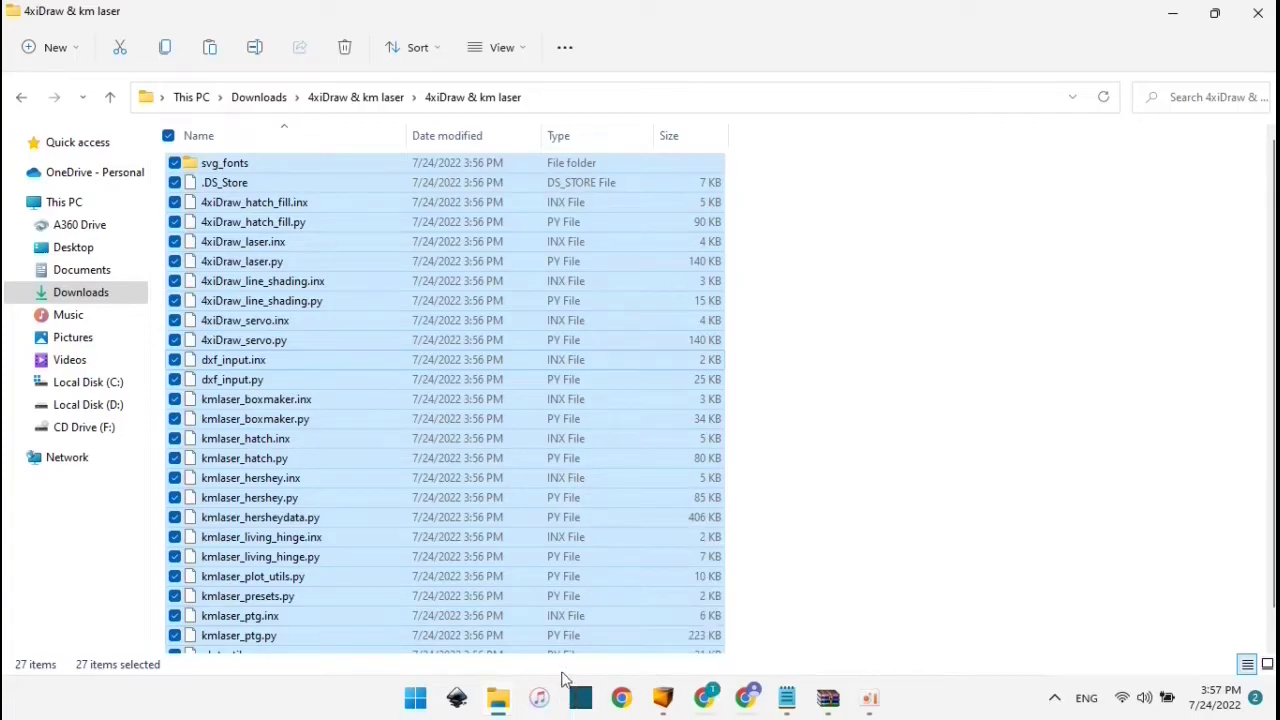
Step: Search Windows for inkscape and open the folder in which the program is installed
{"action": "left_click", "coordinate": [416, 697]}
{"action": "type", "text": "ink"}
{"action": "key", "text": "BackSpace"}
{"action": "key", "text": "BackSpace"}
{"action": "key", "text": "BackSpace"}
{"action": "type", "text": "i"}
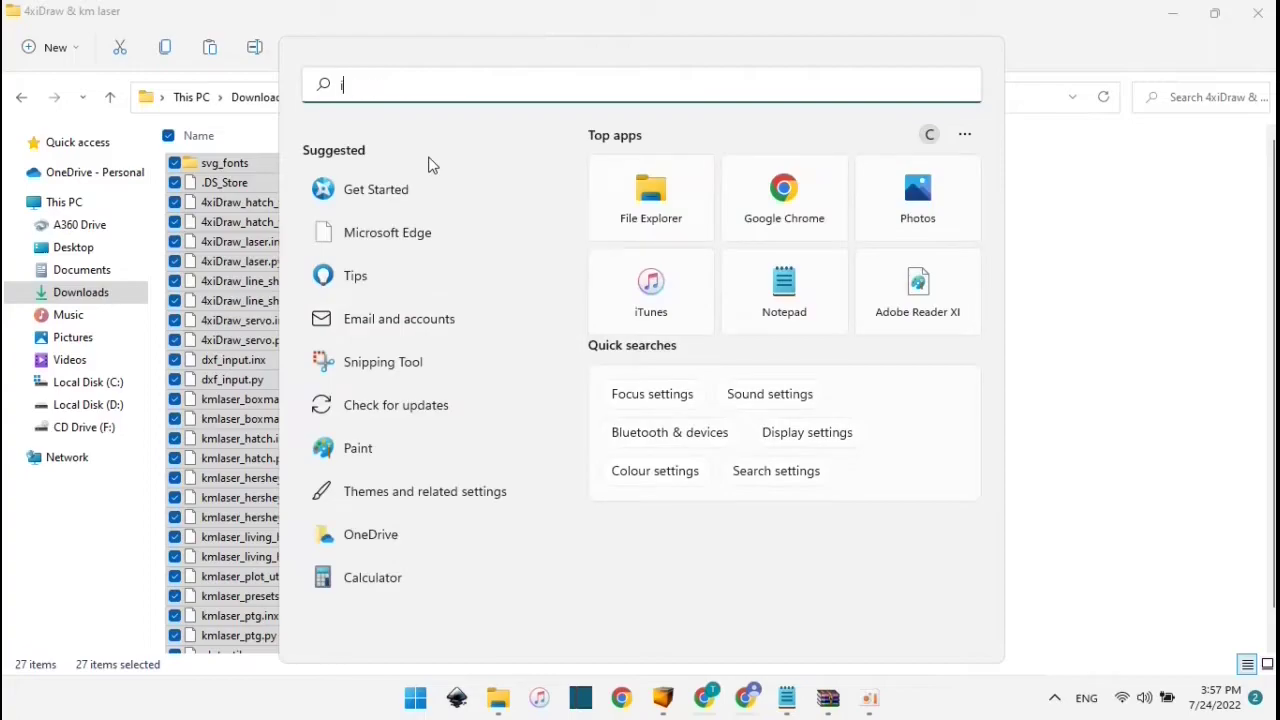
{"action": "type", "text": "nkscape"}
{"action": "right_click", "coordinate": [412, 240]}
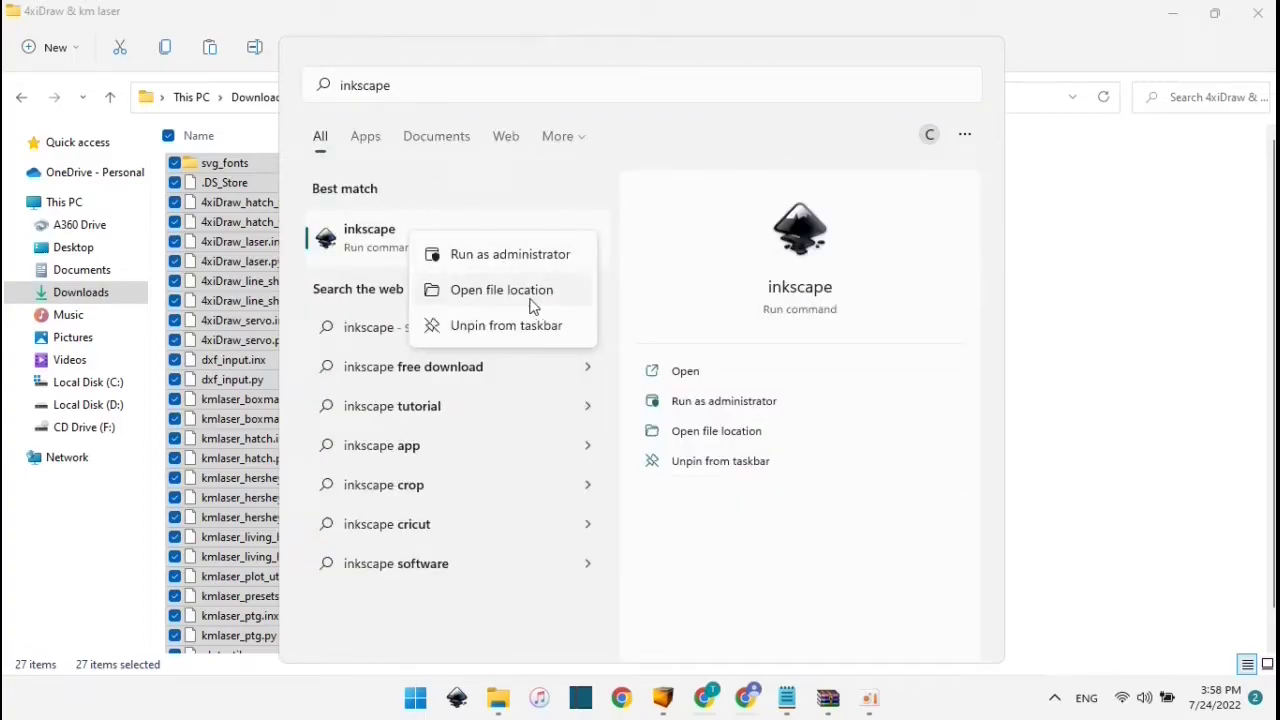
{"action": "key", "text": "Escape"}
{"action": "key", "text": "Escape"}
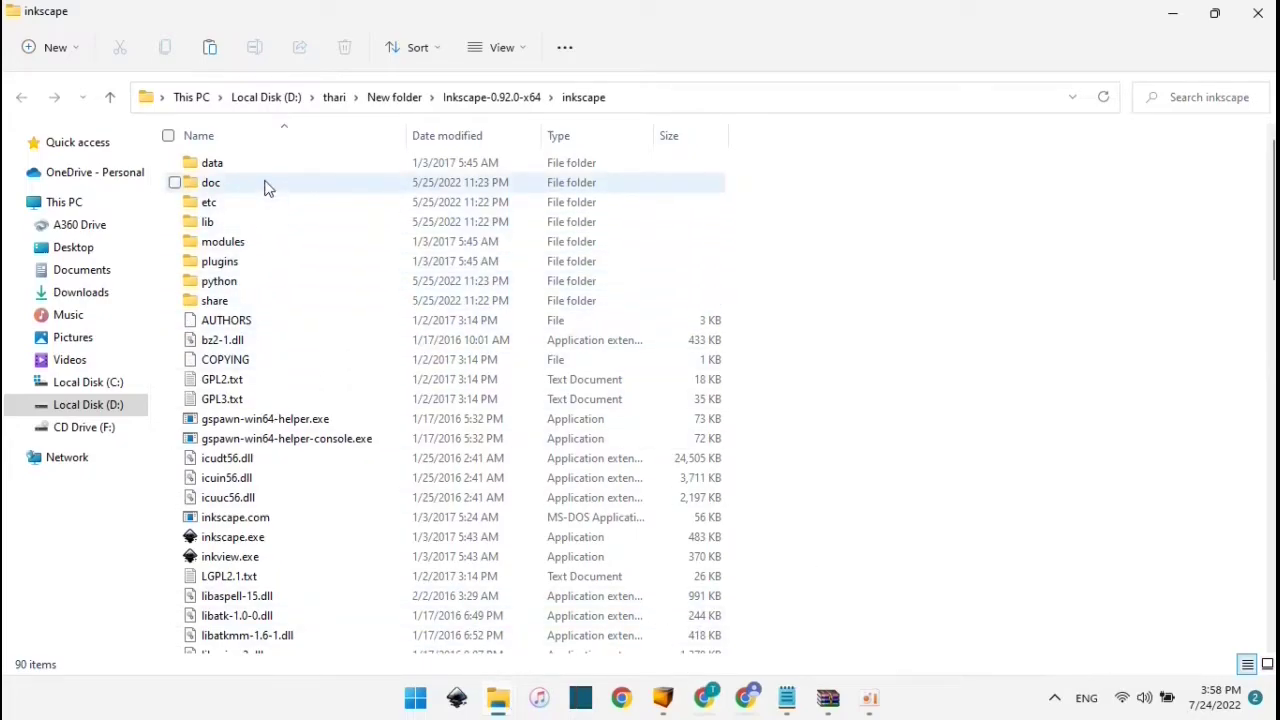
Step: Open Inkscape's share\extensions folder, bring up the paste command for the copied files and dismiss it
{"action": "double_click", "coordinate": [278, 300]}
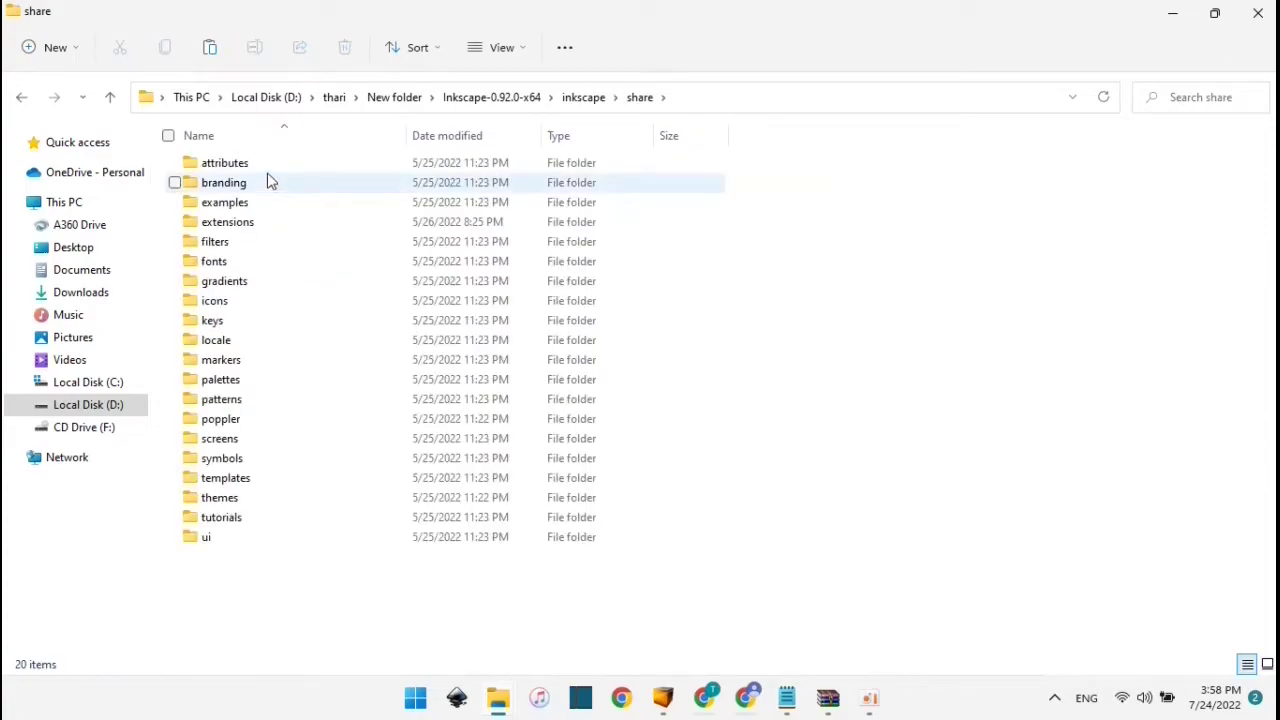
{"action": "double_click", "coordinate": [298, 234]}
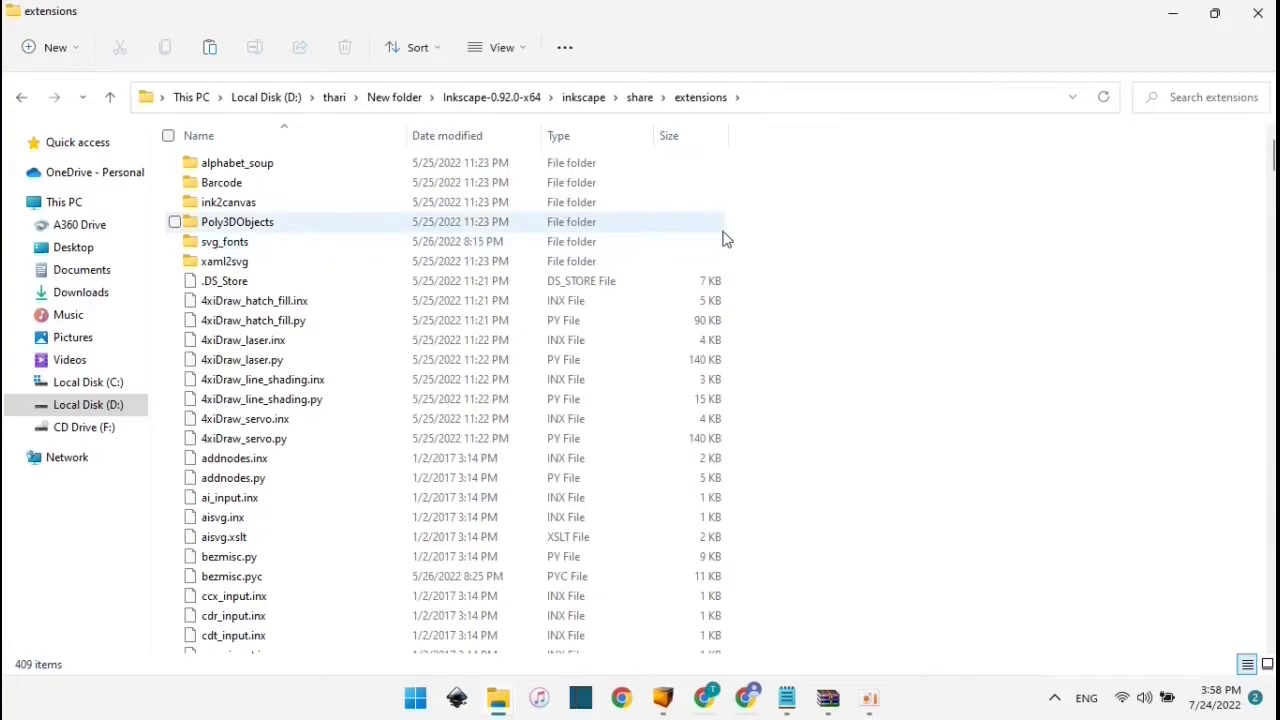
{"action": "right_click", "coordinate": [968, 263]}
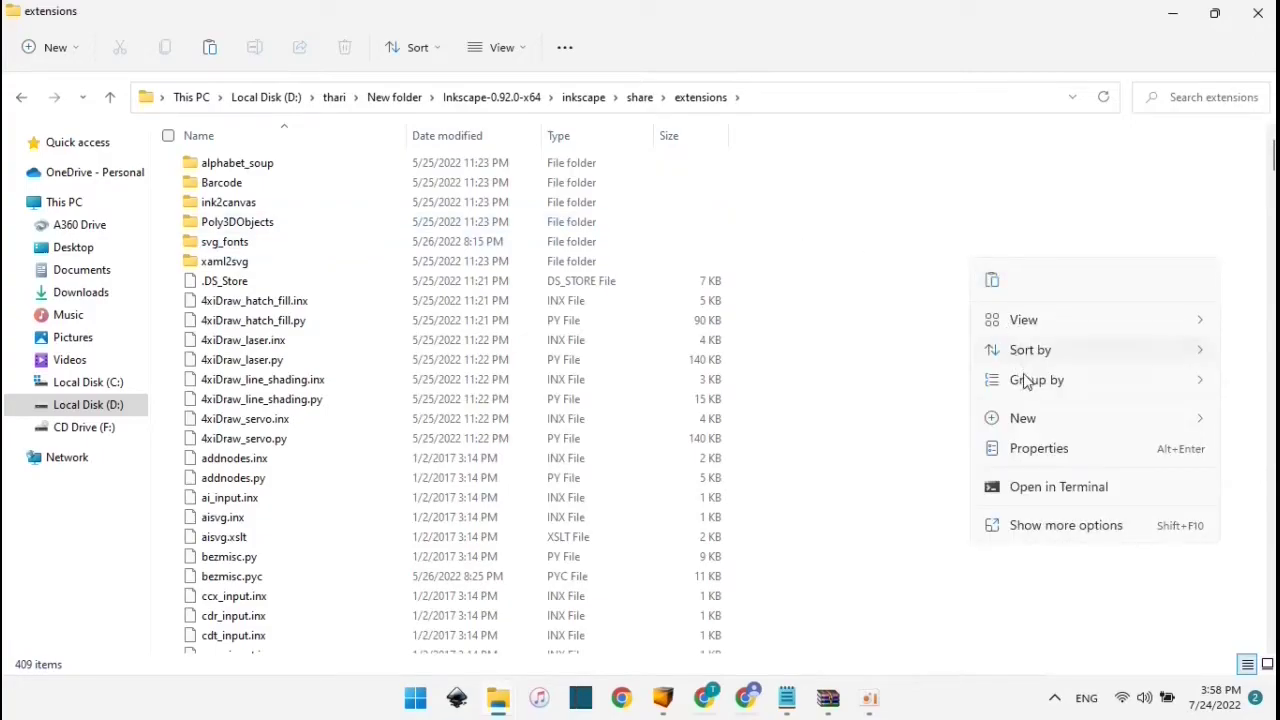
{"action": "left_click", "coordinate": [1057, 527]}
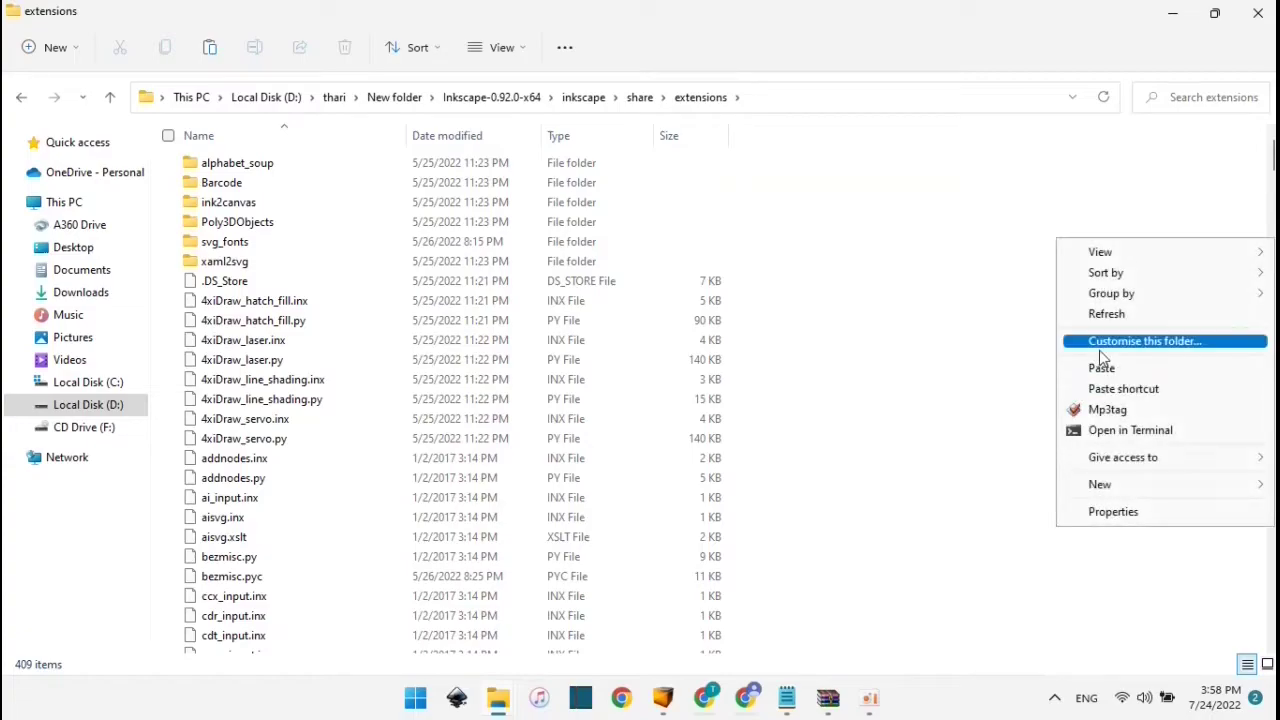
{"action": "left_click", "coordinate": [951, 351]}
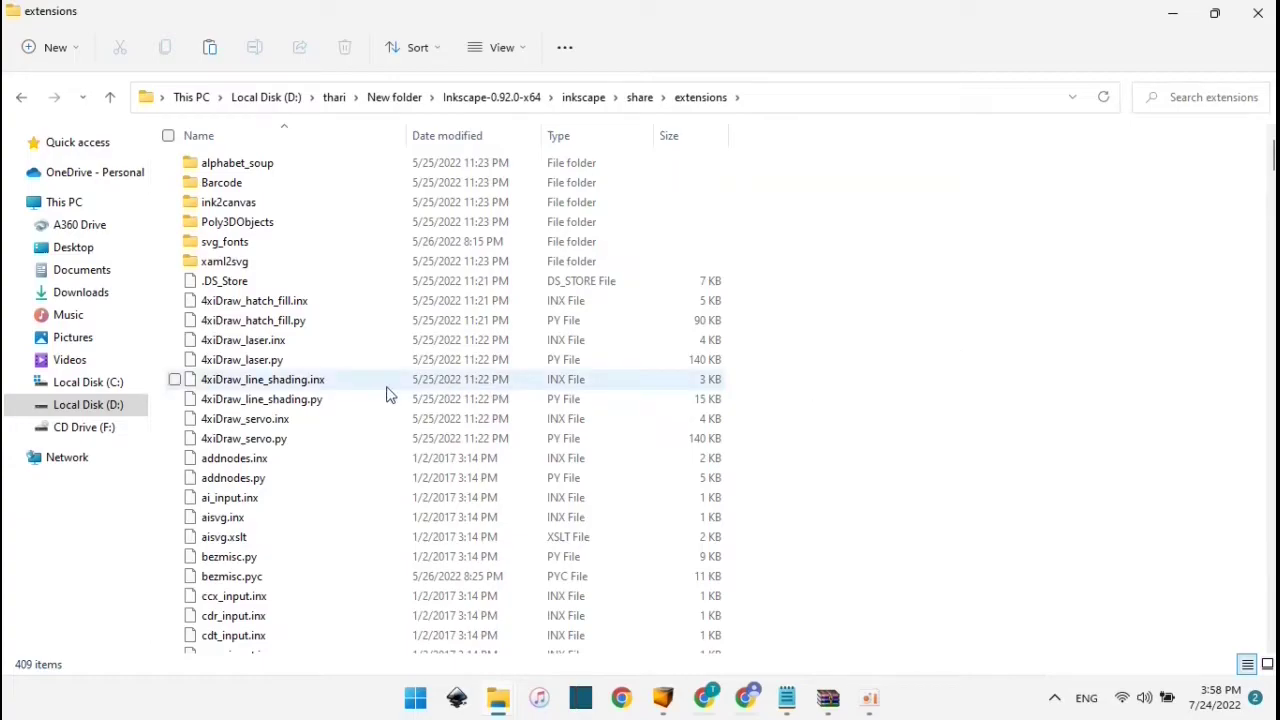
Step: Search Windows for inkscape and launch the program
{"action": "key", "text": "super"}
{"action": "type", "text": "nk"}
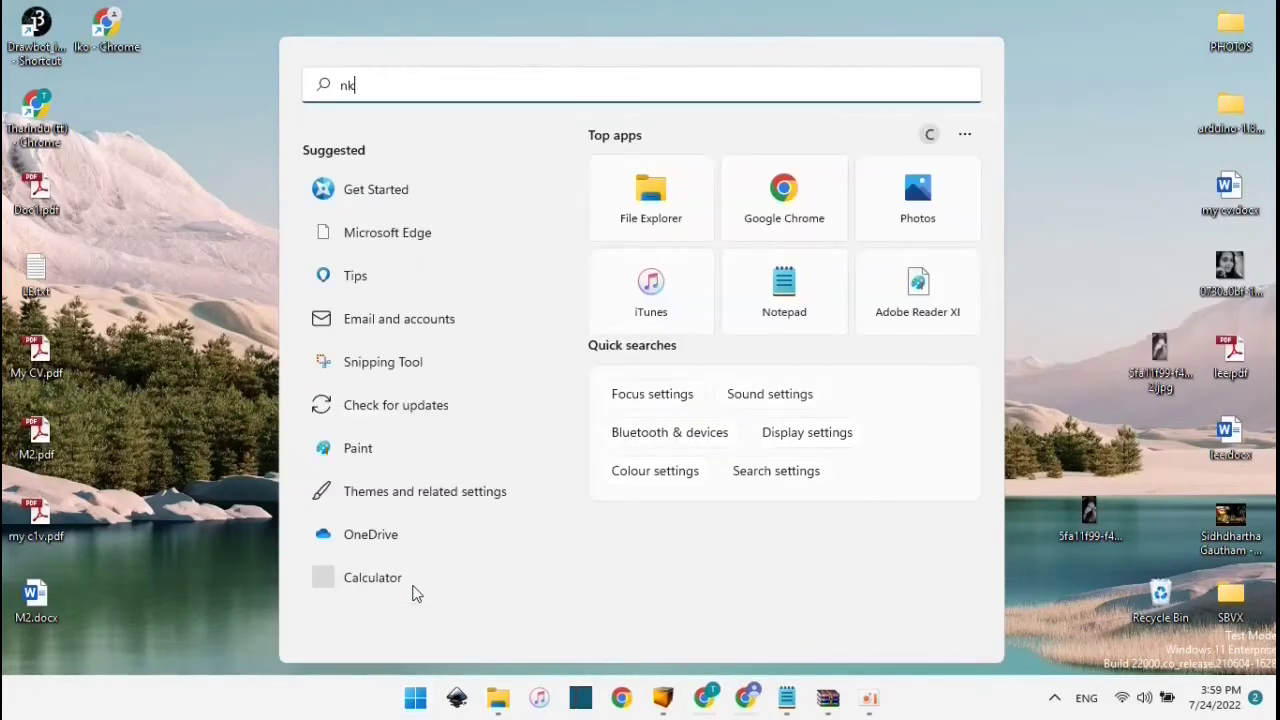
{"action": "key", "text": "BackSpace"}
{"action": "key", "text": "BackSpace"}
{"action": "type", "text": "ink"}
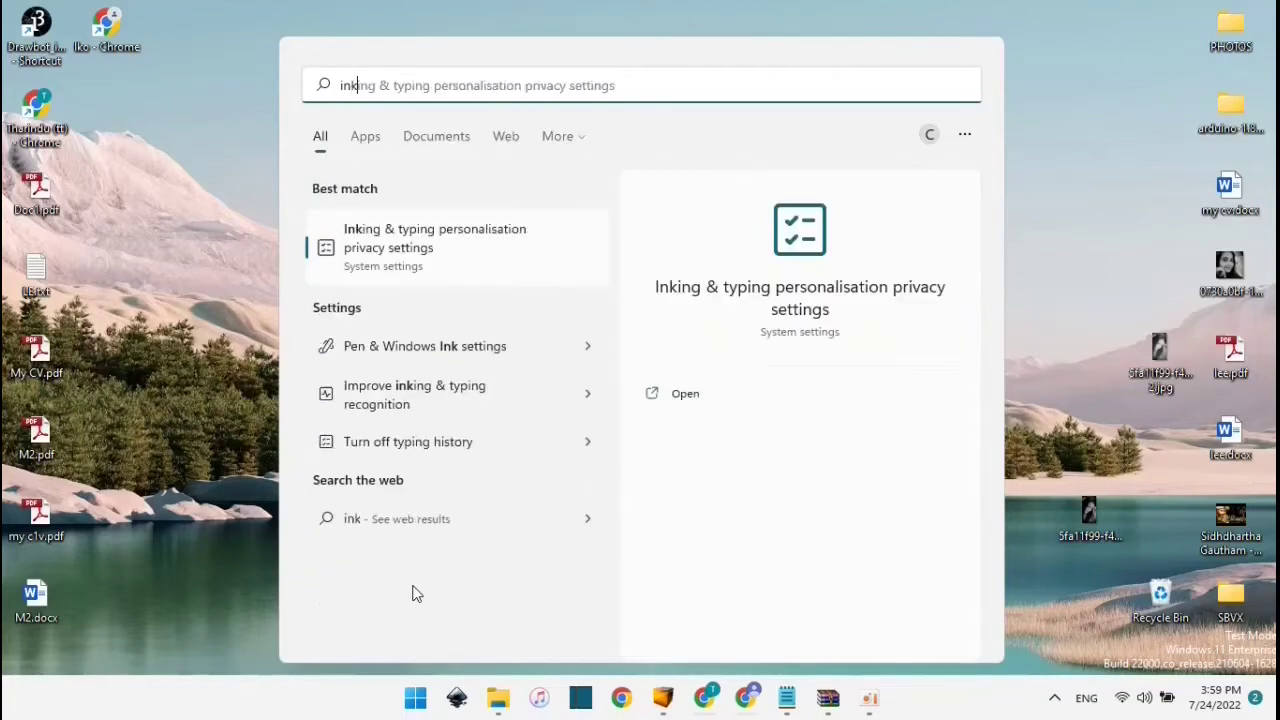
{"action": "type", "text": "scape"}
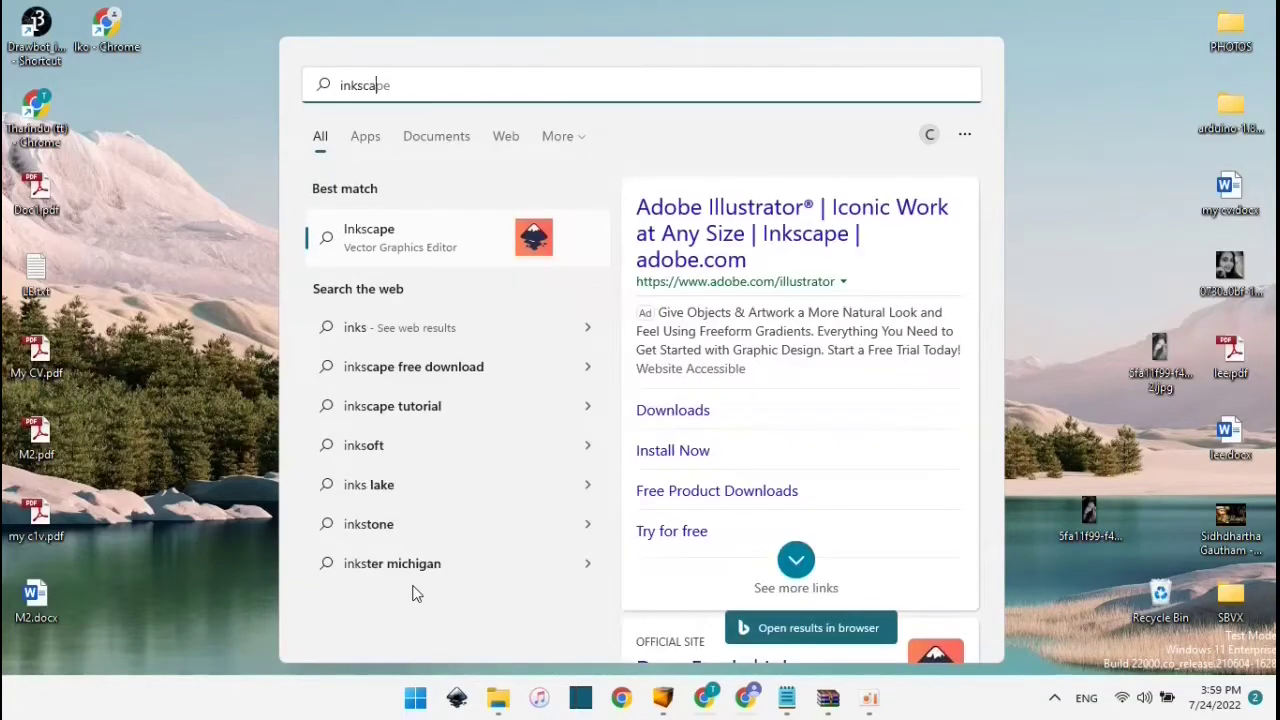
{"action": "left_click", "coordinate": [405, 243]}
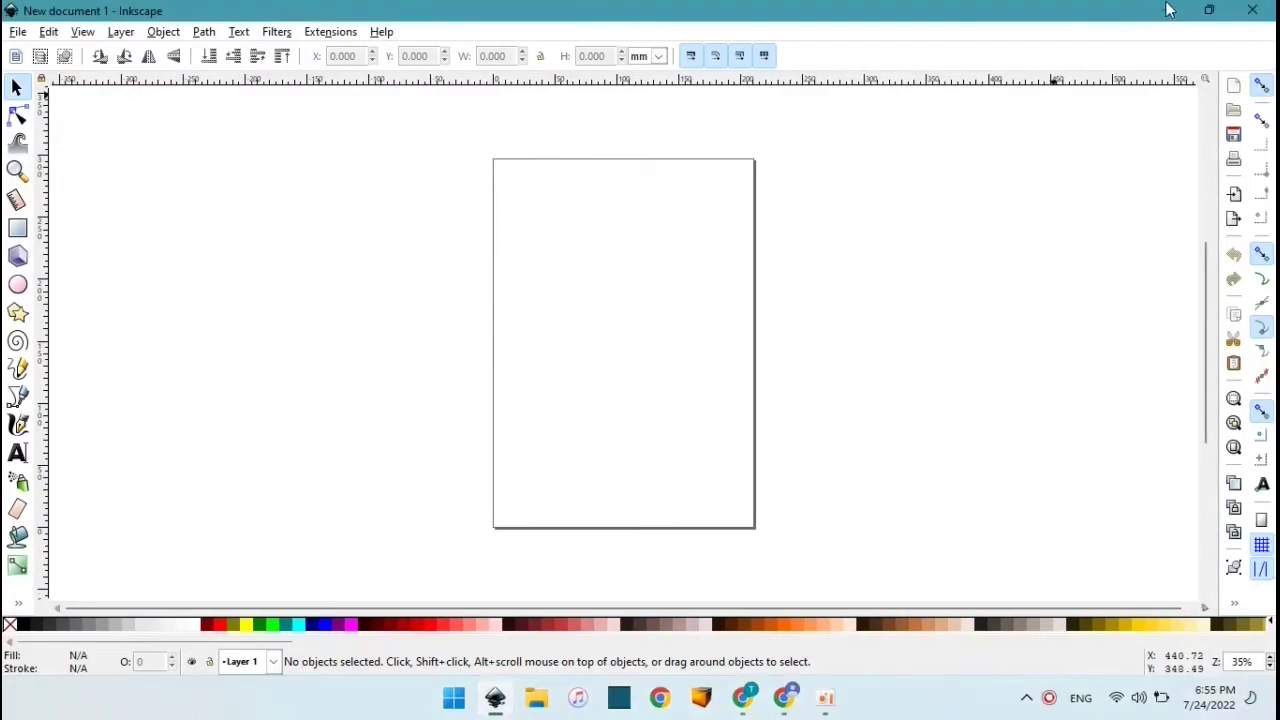
Step: Import the laboratory glassware JPEG from the desktop into the new Inkscape document, embedded with its DPI taken from the file
{"action": "left_click", "coordinate": [1214, 10]}
{"action": "left_click_drag", "start_coordinate": [596, 105], "coordinate": [554, 386]}
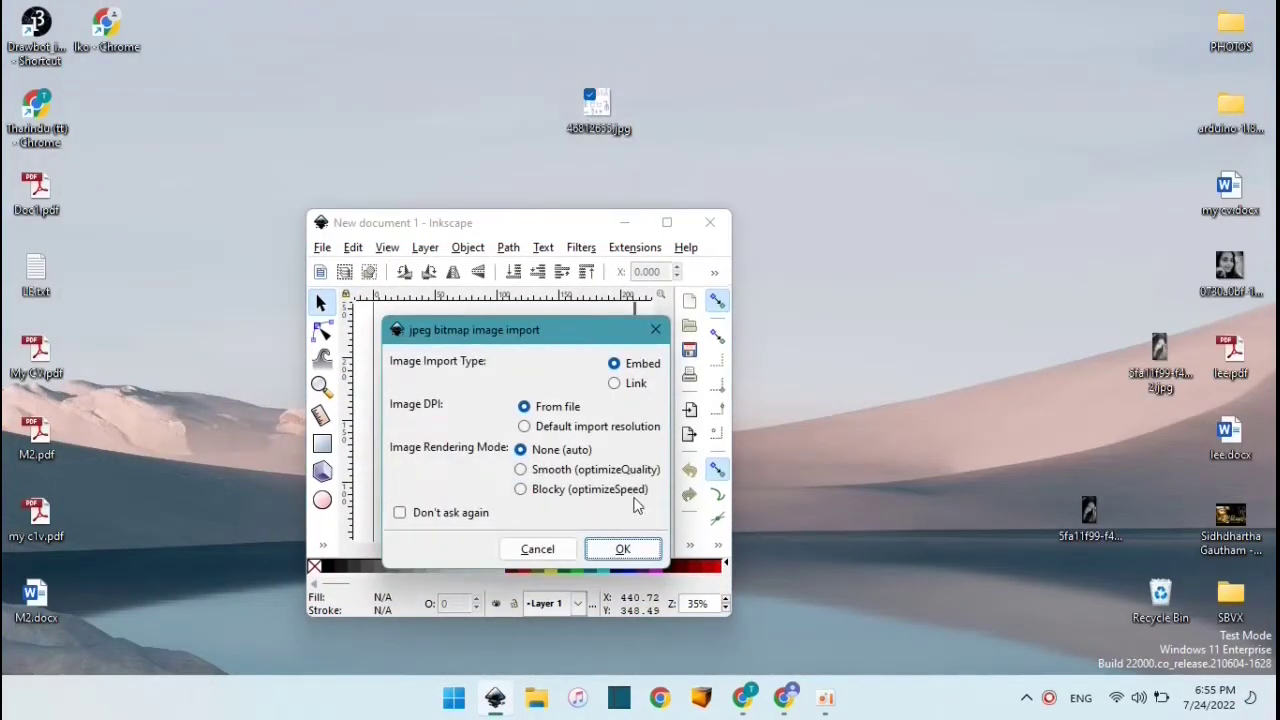
{"action": "left_click", "coordinate": [622, 548]}
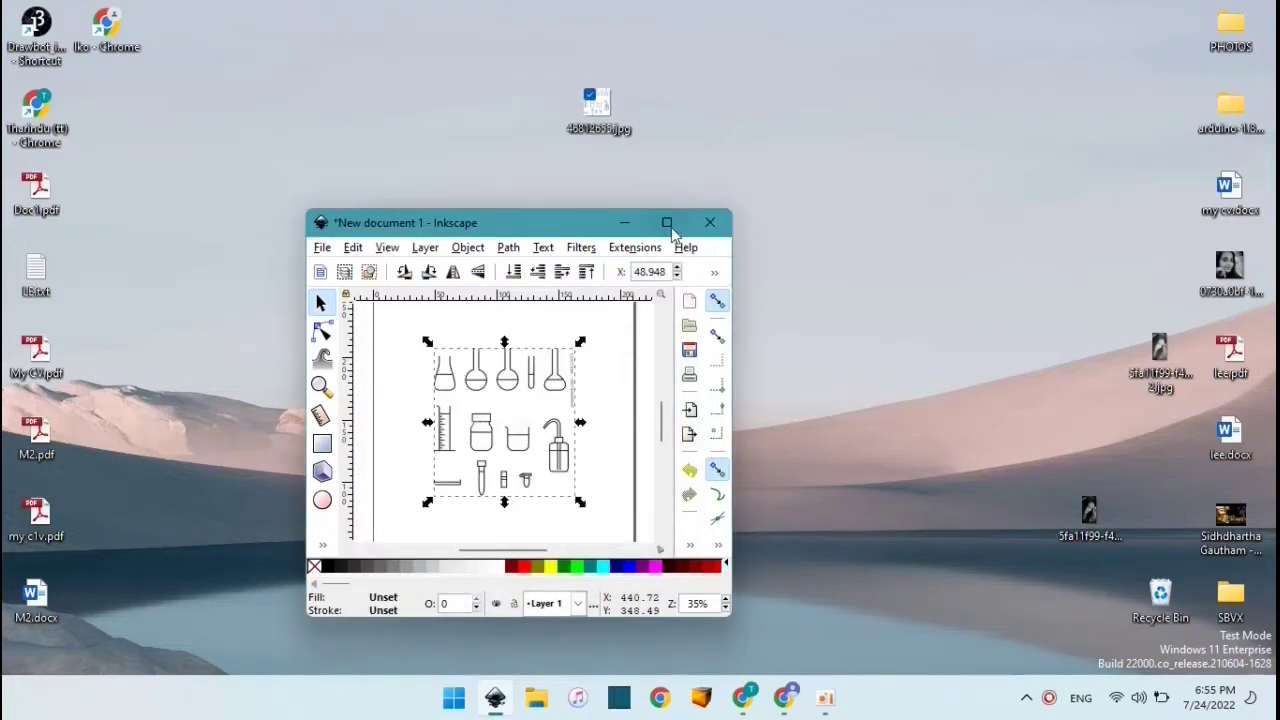
{"action": "left_click", "coordinate": [670, 226]}
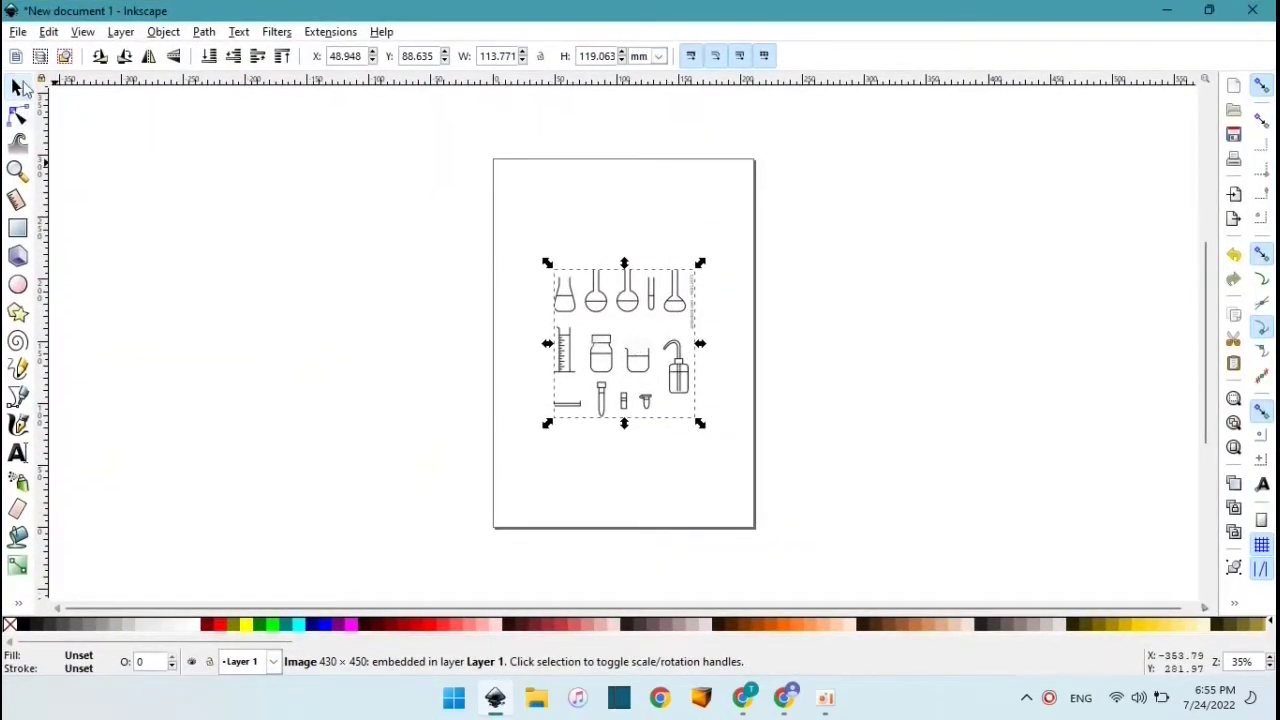
Step: Set the document's custom page size to 200 mm wide by 200 mm high and close the document properties
{"action": "left_click", "coordinate": [18, 32]}
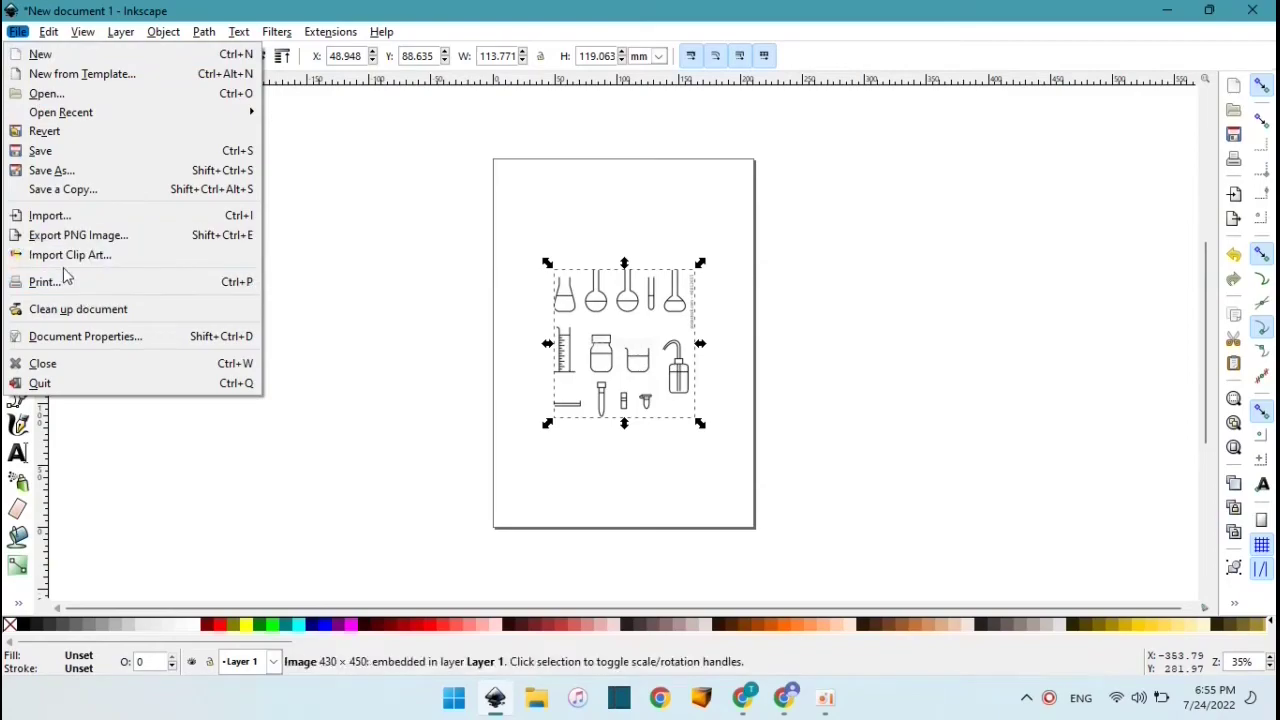
{"action": "left_click", "coordinate": [74, 336]}
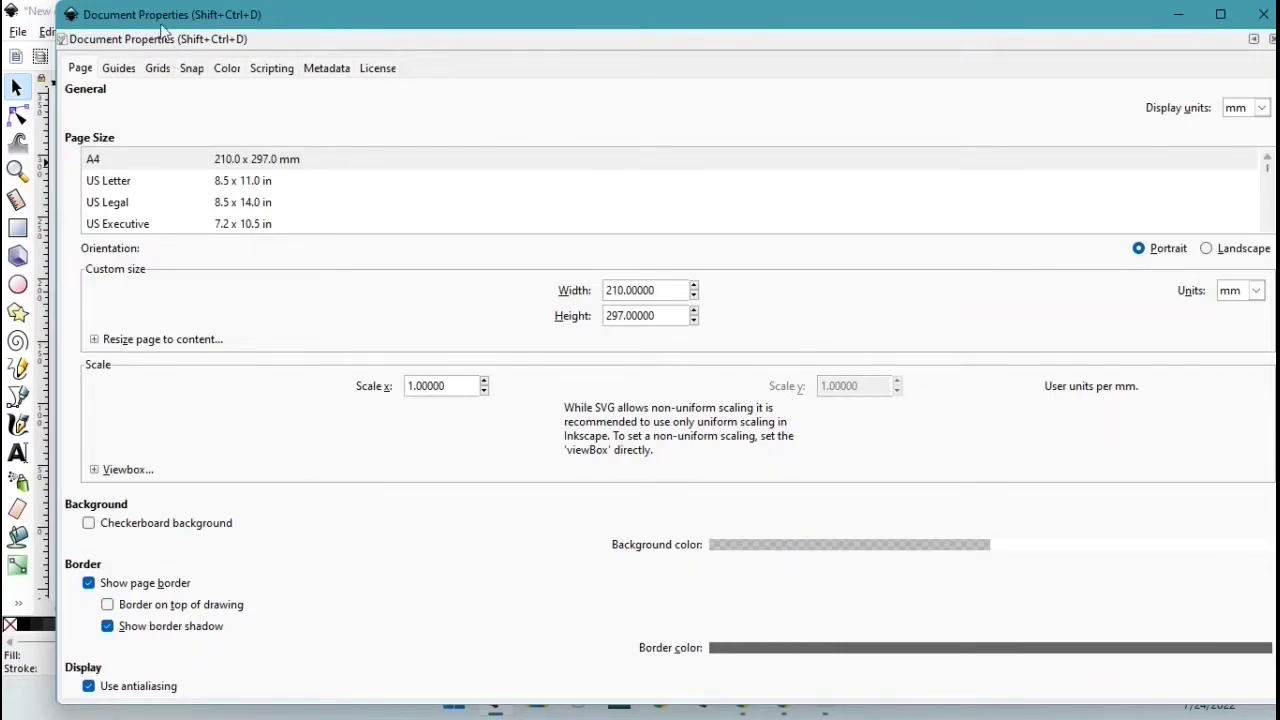
{"action": "double_click", "coordinate": [623, 289]}
{"action": "type", "text": "200"}
{"action": "key", "text": "Tab"}
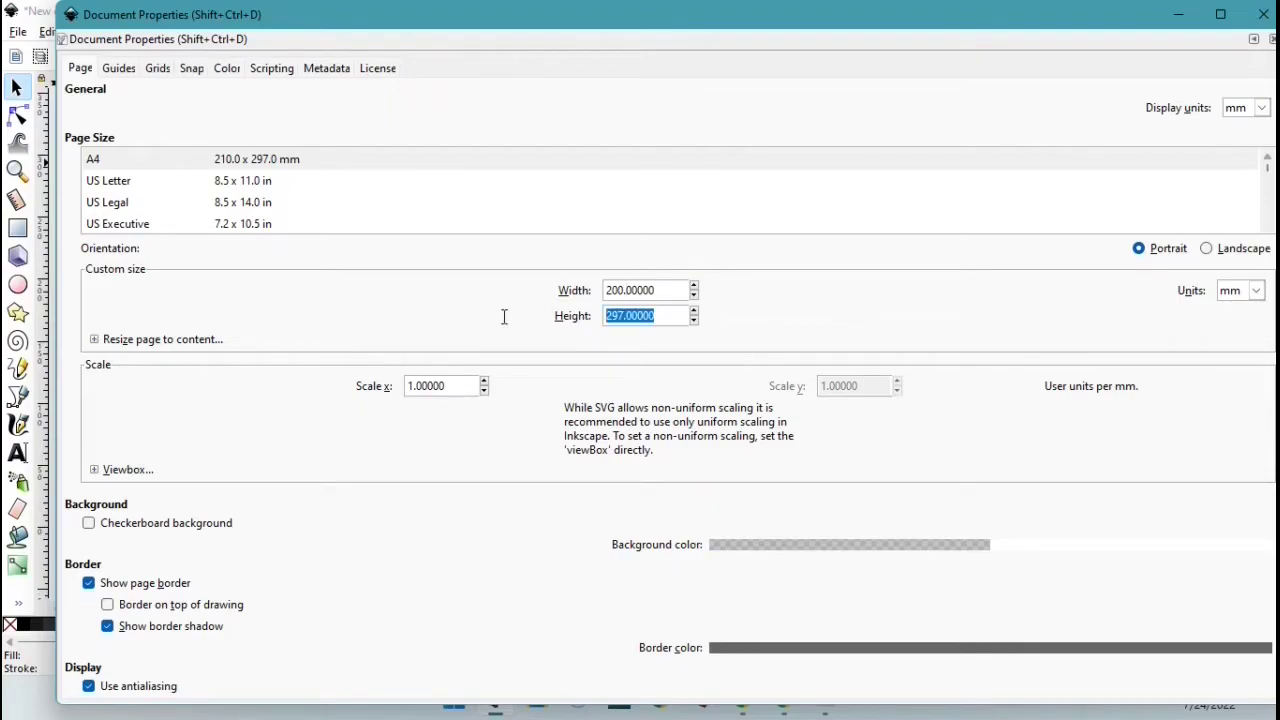
{"action": "type", "text": "2"}
{"action": "key", "text": "Return"}
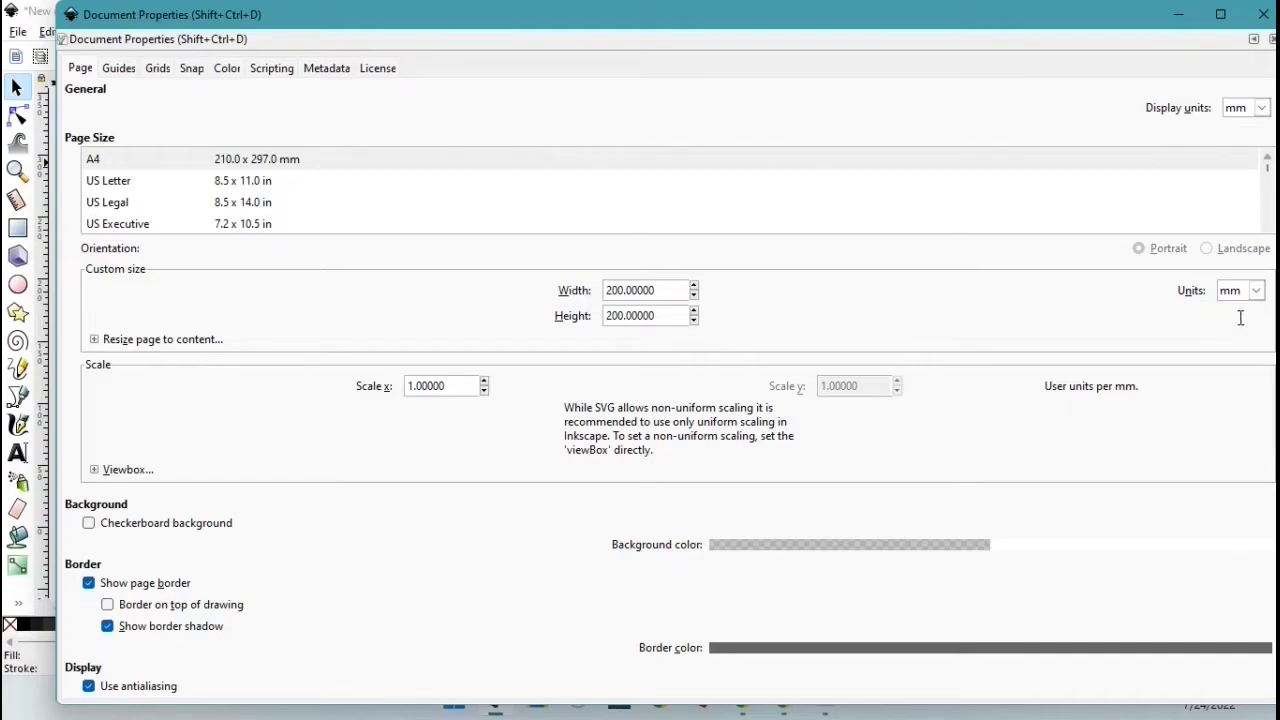
{"action": "left_click", "coordinate": [464, 389]}
{"action": "left_click", "coordinate": [1263, 14]}
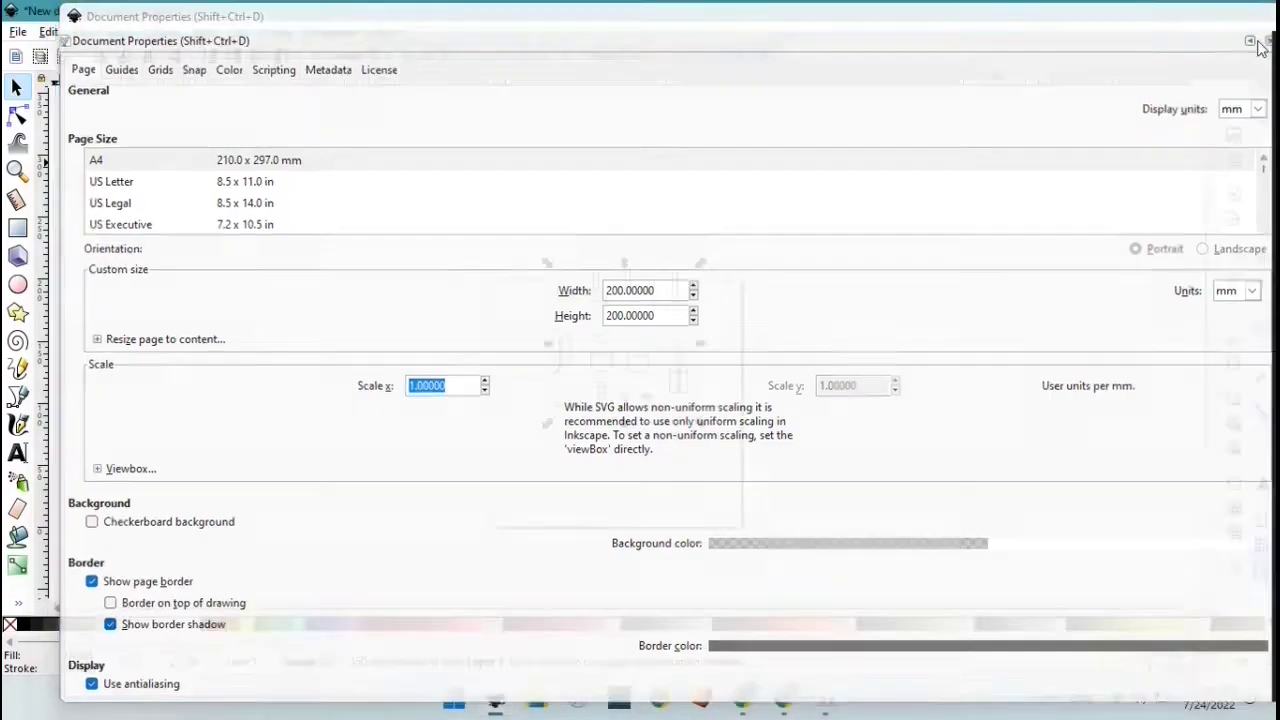
Step: Move the glassware image to the page's lower-left corner and open Trace Bitmap for it with live preview enabled
{"action": "left_click_drag", "start_coordinate": [643, 343], "coordinate": [580, 441]}
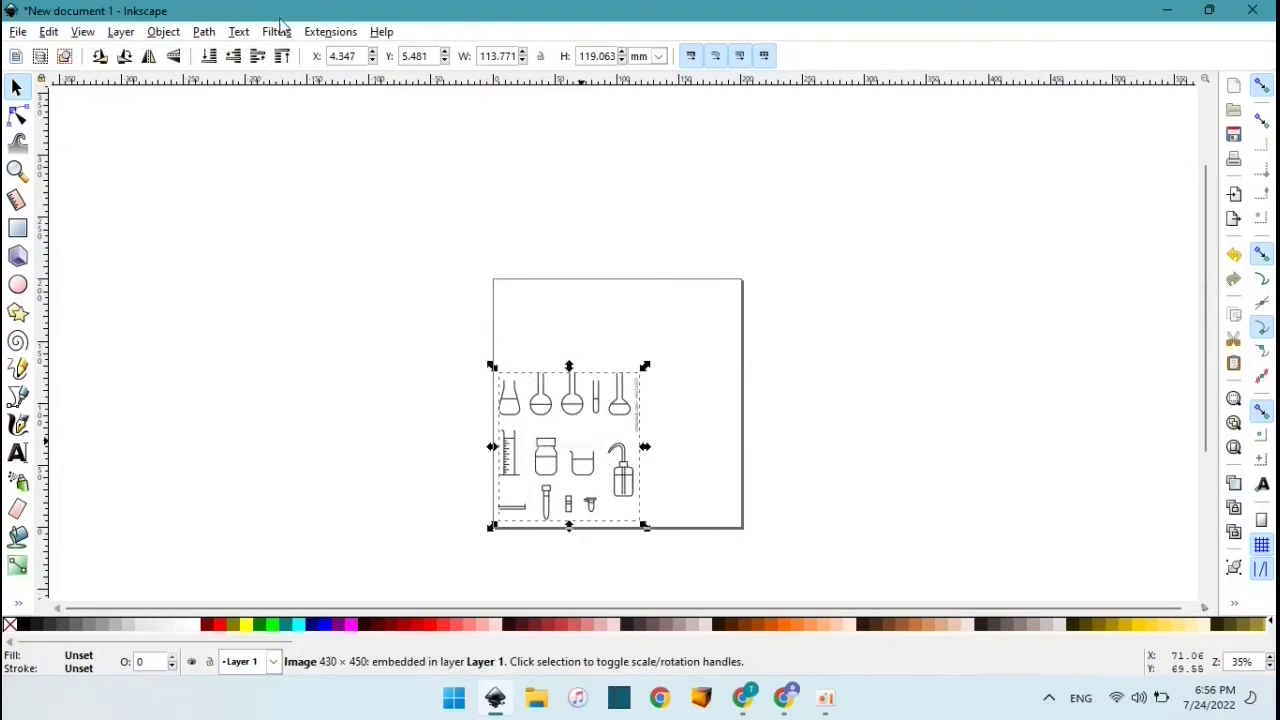
{"action": "left_click", "coordinate": [238, 34]}
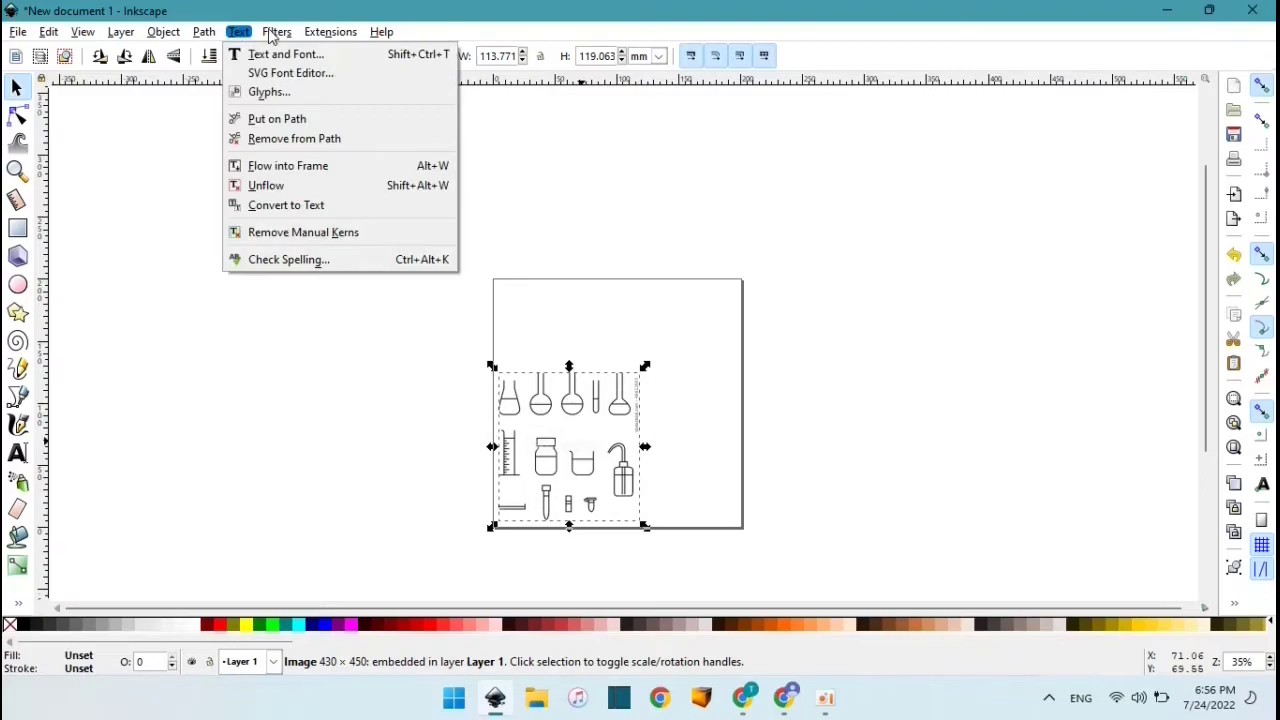
{"action": "left_click", "coordinate": [274, 34]}
{"action": "left_click", "coordinate": [206, 33]}
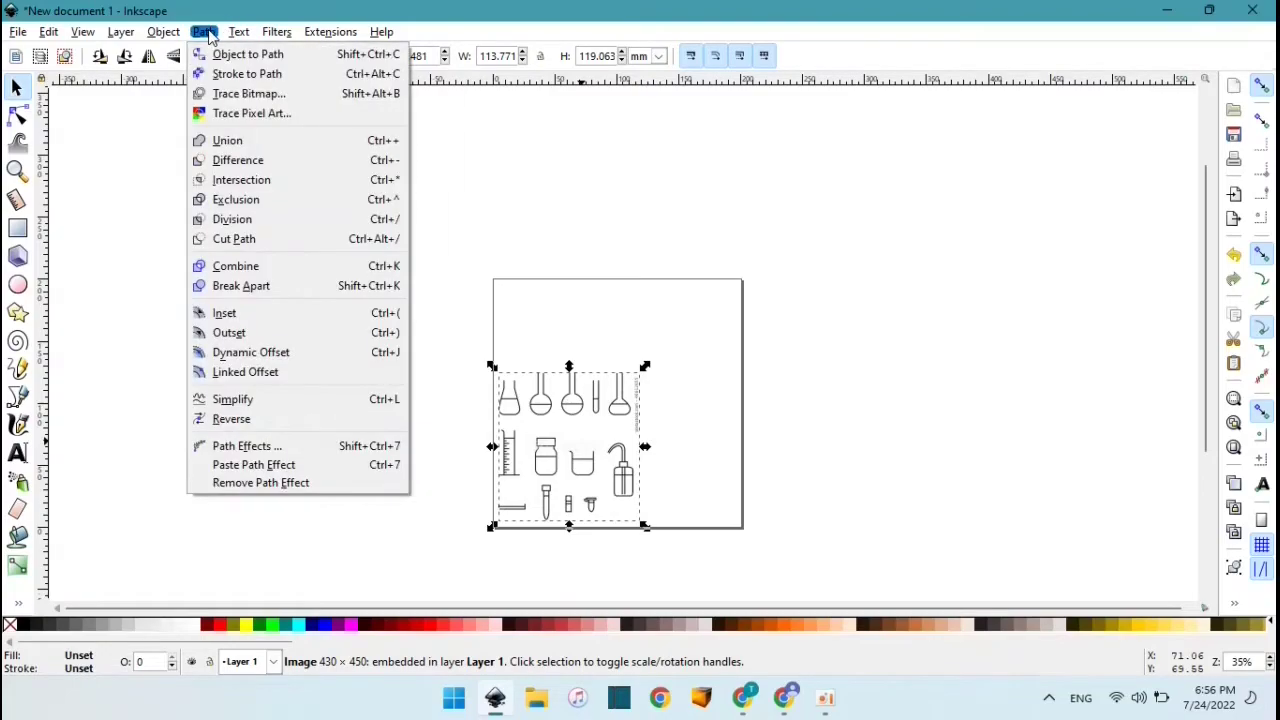
{"action": "left_click", "coordinate": [245, 96]}
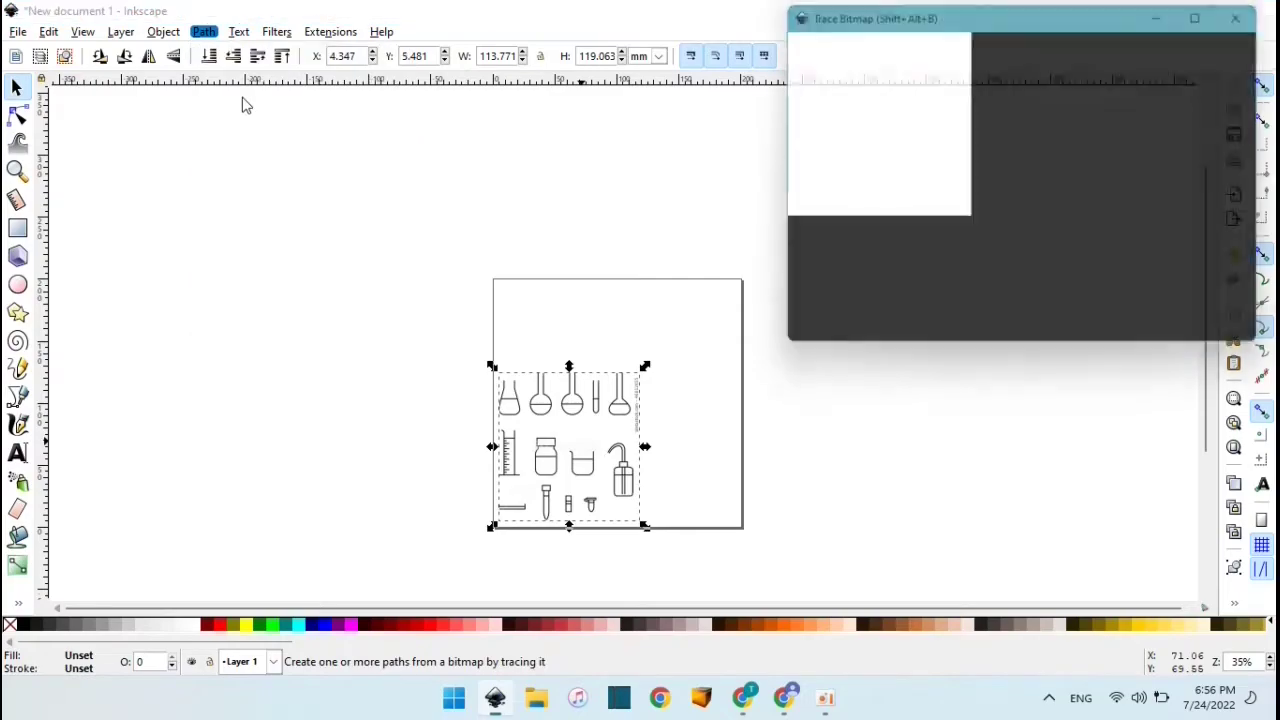
{"action": "mouse_move", "coordinate": [1024, 22]}
{"action": "left_mouse_down"}
{"action": "mouse_move", "coordinate": [991, 42]}
{"action": "mouse_move", "coordinate": [911, 46]}
{"action": "left_mouse_up"}
{"action": "left_click", "coordinate": [1040, 332]}
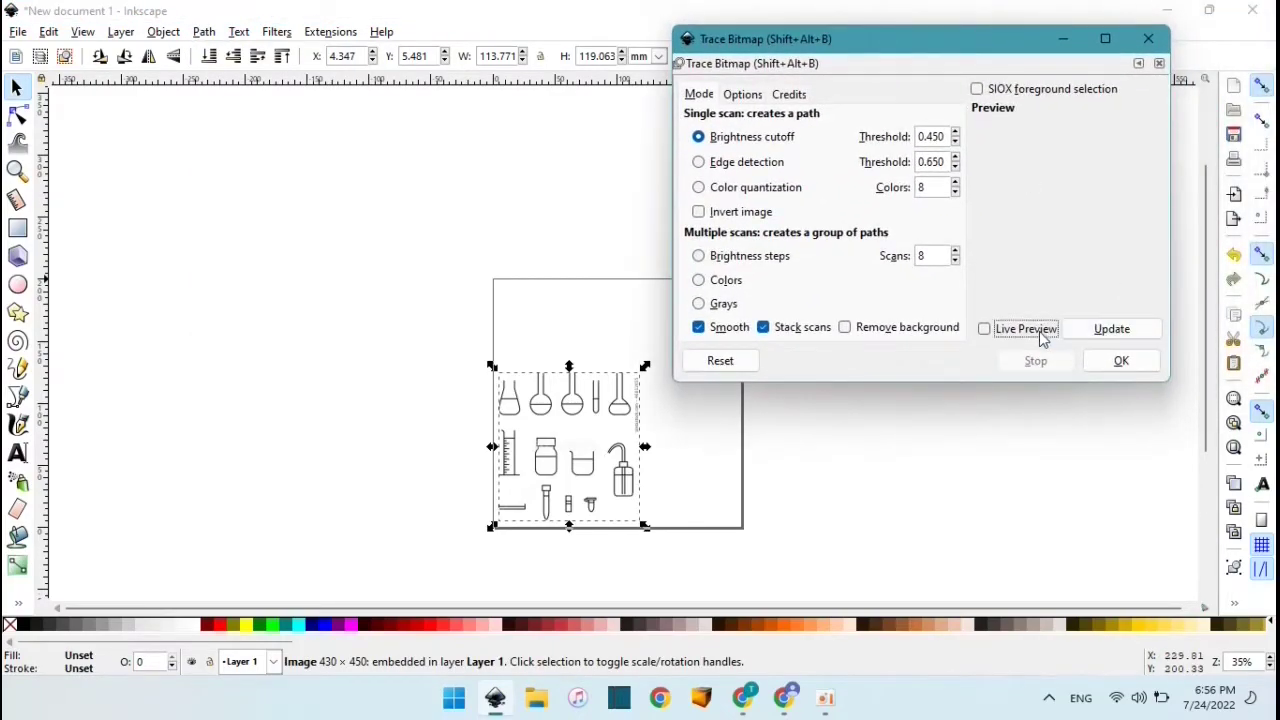
Step: Trace the glassware image using edge detection with a threshold of 0.650 and close the tracing dialog
{"action": "left_click_drag", "start_coordinate": [900, 38], "coordinate": [1013, 14]}
{"action": "left_click", "coordinate": [852, 145]}
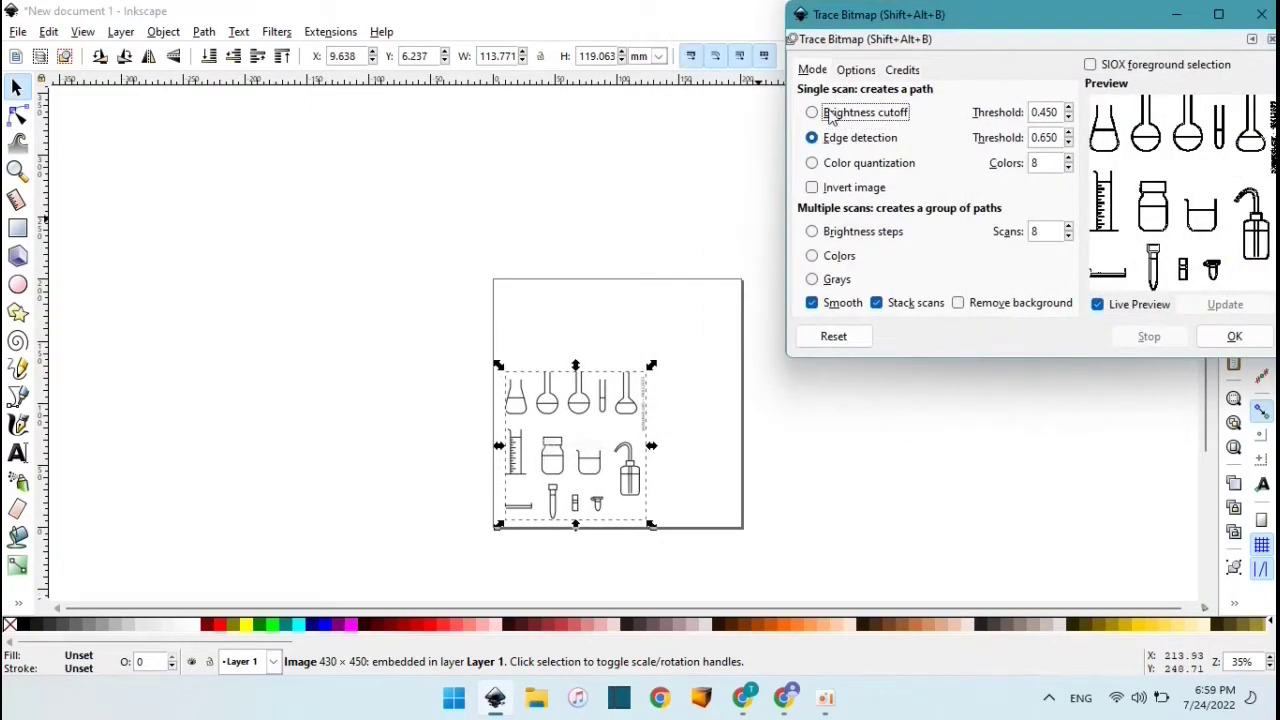
{"action": "left_click", "coordinate": [830, 147]}
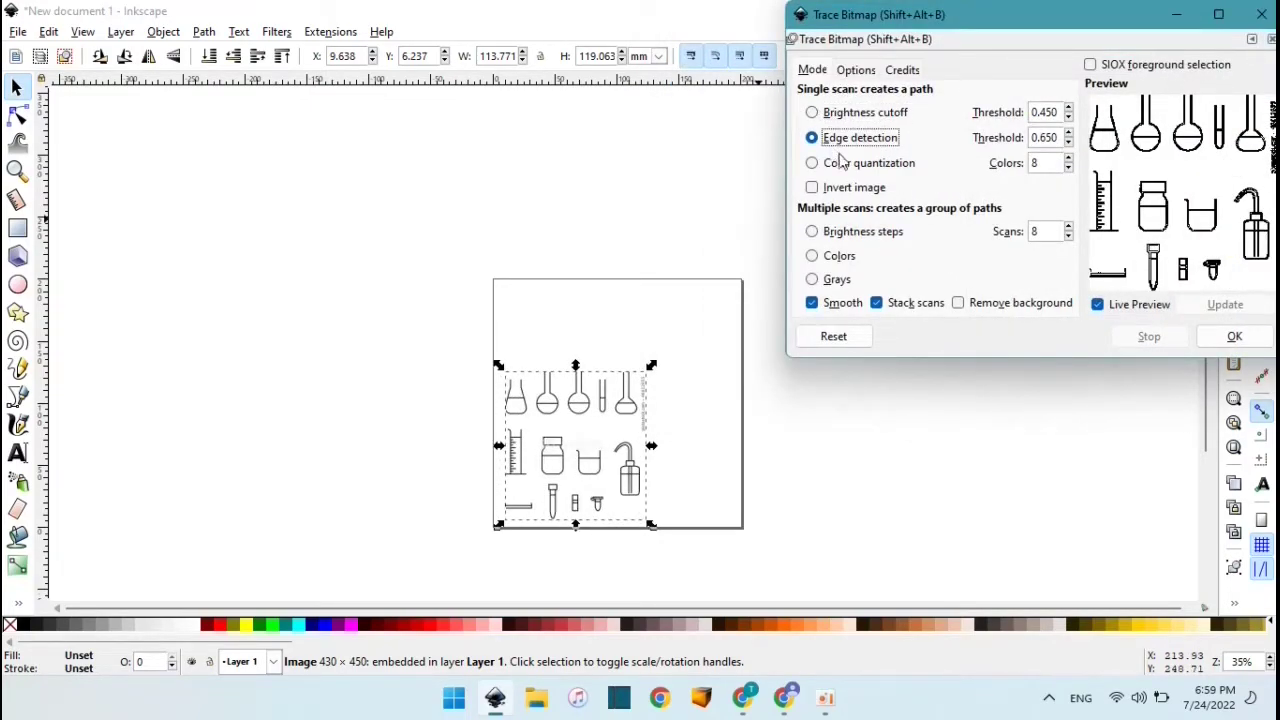
{"action": "left_click", "coordinate": [1234, 337]}
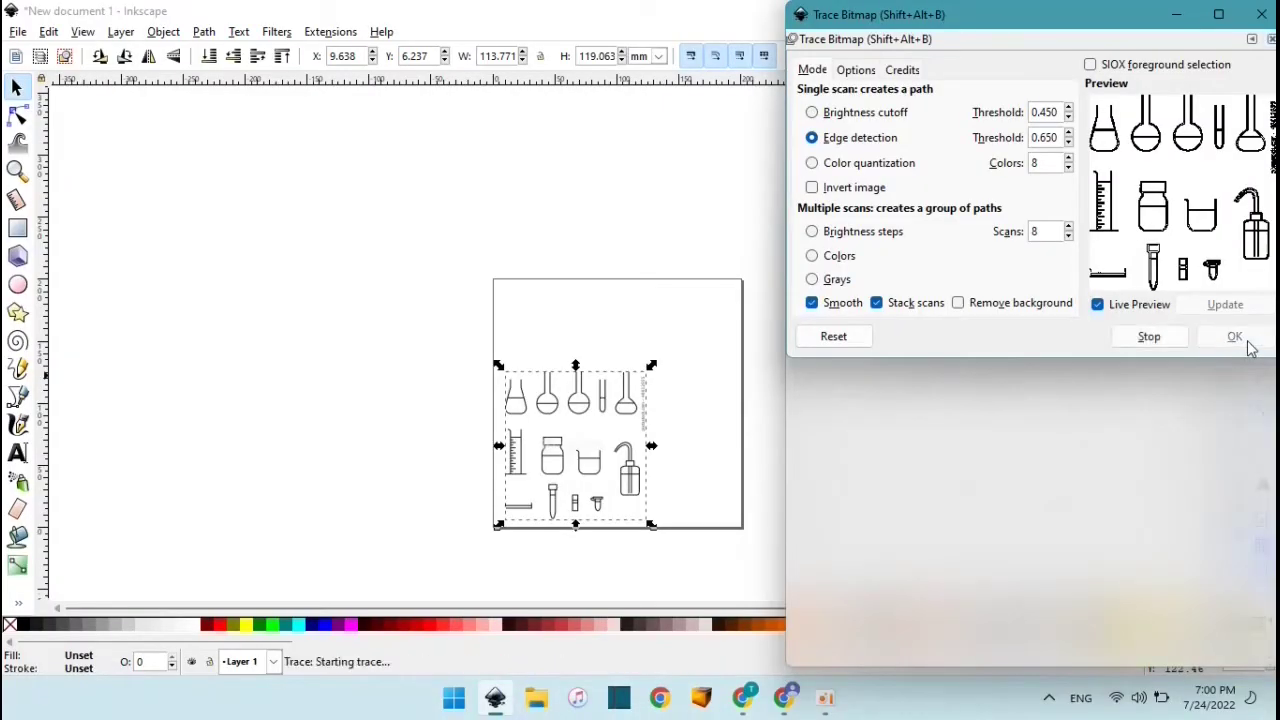
{"action": "left_click", "coordinate": [1262, 14]}
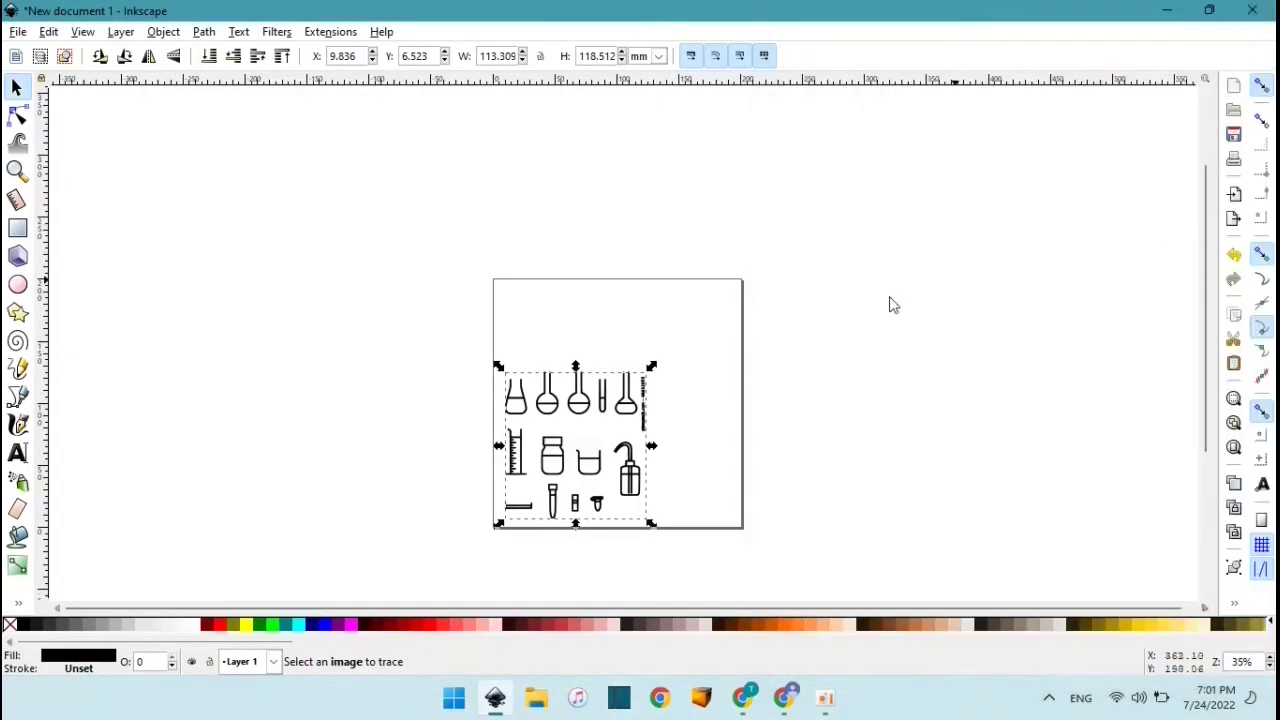
Step: Move the original bitmap off the page and delete it, keeping the traced path on the page
{"action": "left_click_drag", "start_coordinate": [583, 433], "coordinate": [880, 391]}
{"action": "key", "text": "Escape"}
{"action": "left_click_drag", "start_coordinate": [795, 306], "coordinate": [946, 452]}
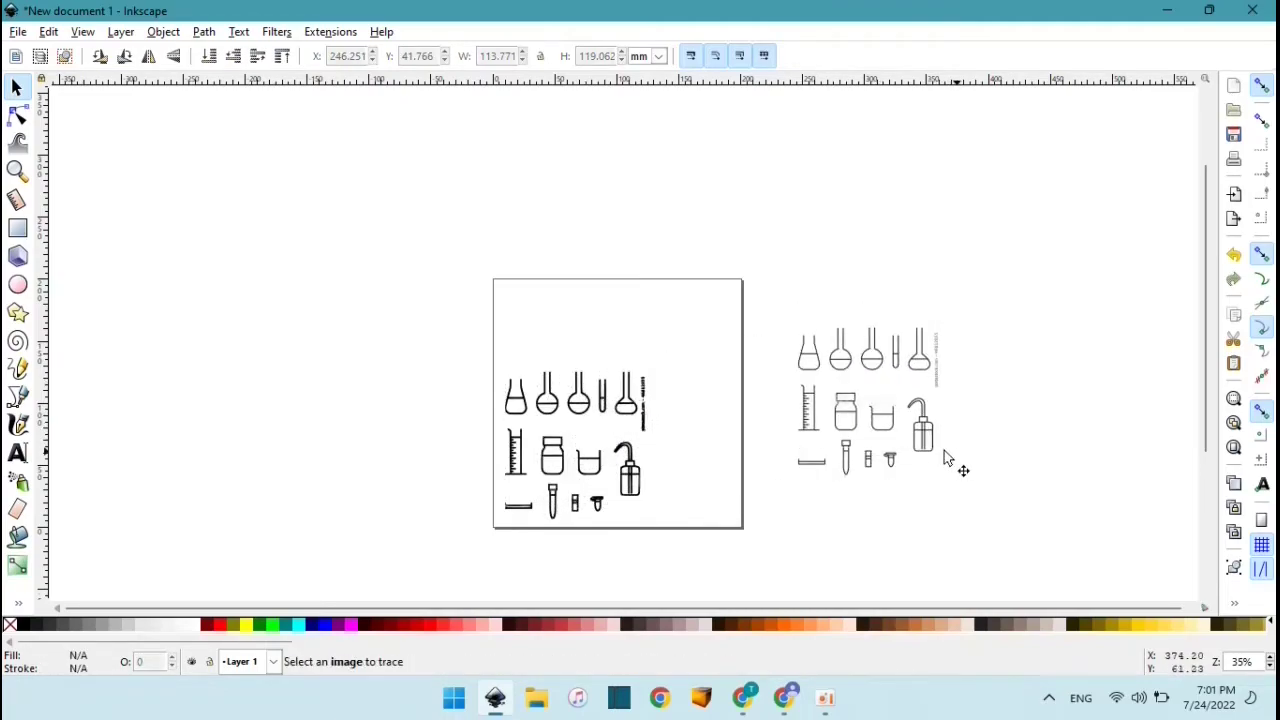
{"action": "mouse_move", "coordinate": [748, 270]}
{"action": "left_mouse_down"}
{"action": "mouse_move", "coordinate": [797, 357]}
{"action": "mouse_move", "coordinate": [971, 534]}
{"action": "left_mouse_up"}
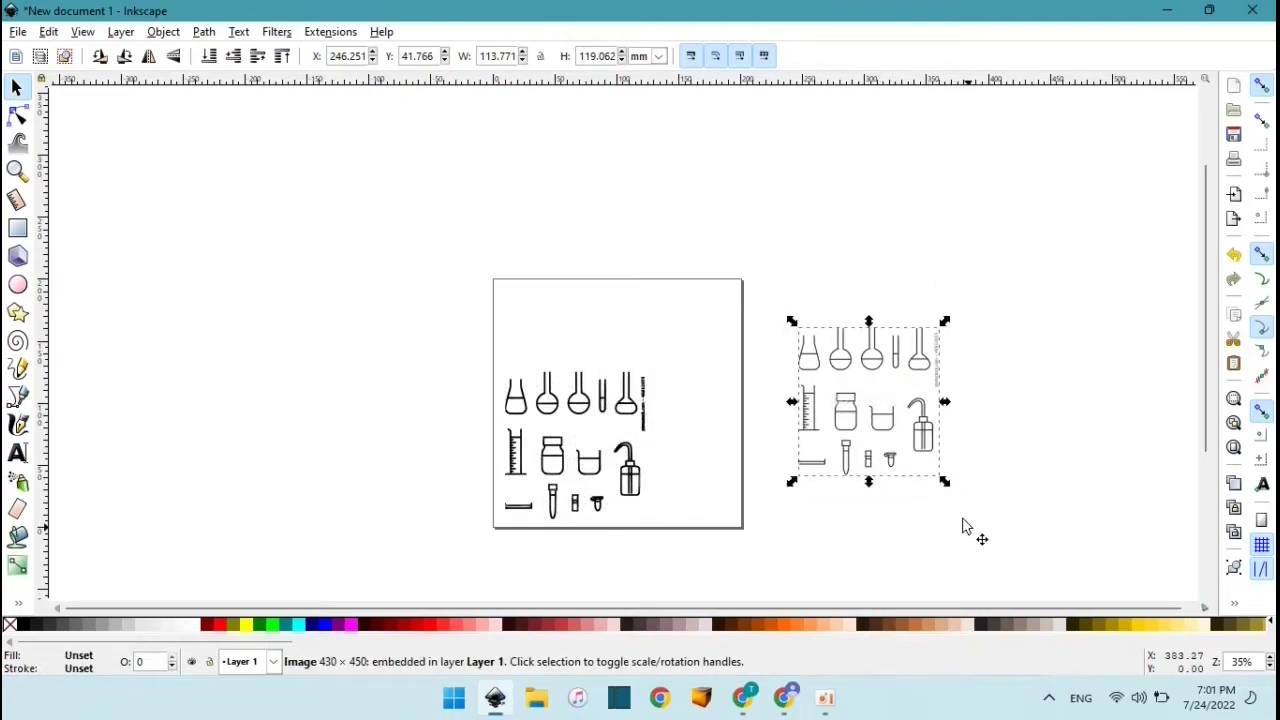
{"action": "key", "text": "Delete"}
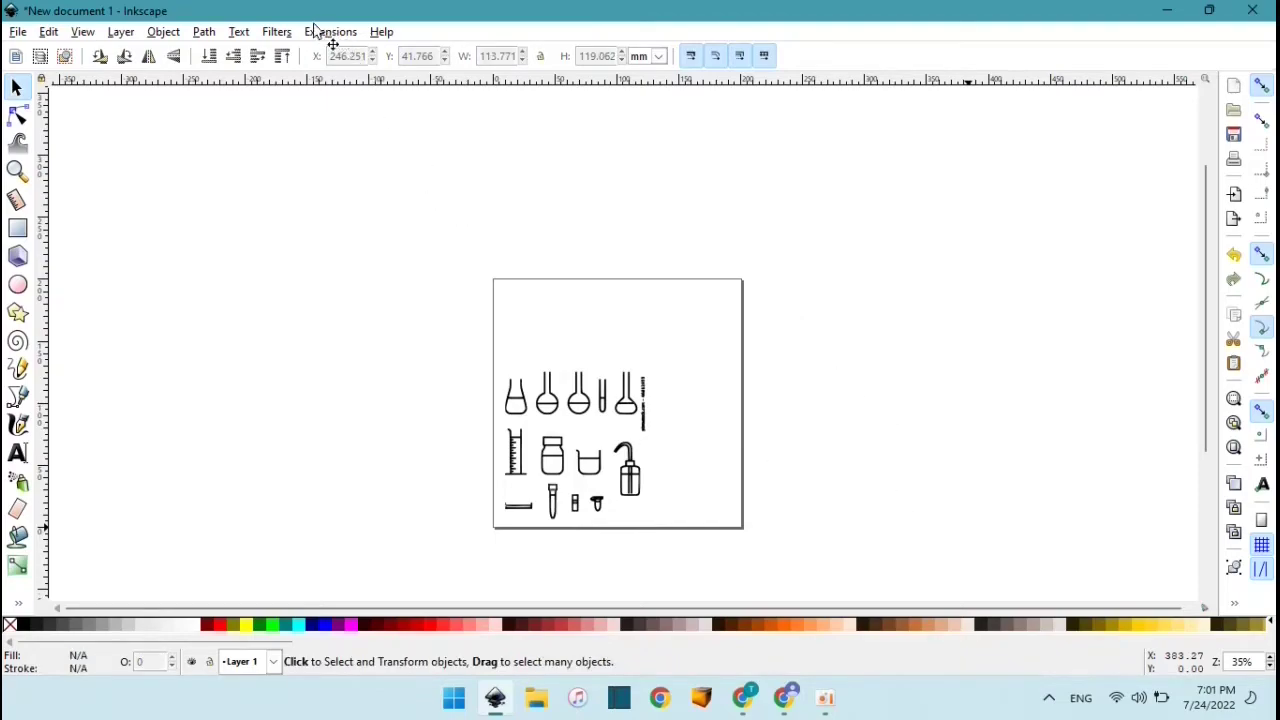
Step: Select the whole traced glassware drawing and apply Object to Path to it
{"action": "left_click", "coordinate": [203, 34]}
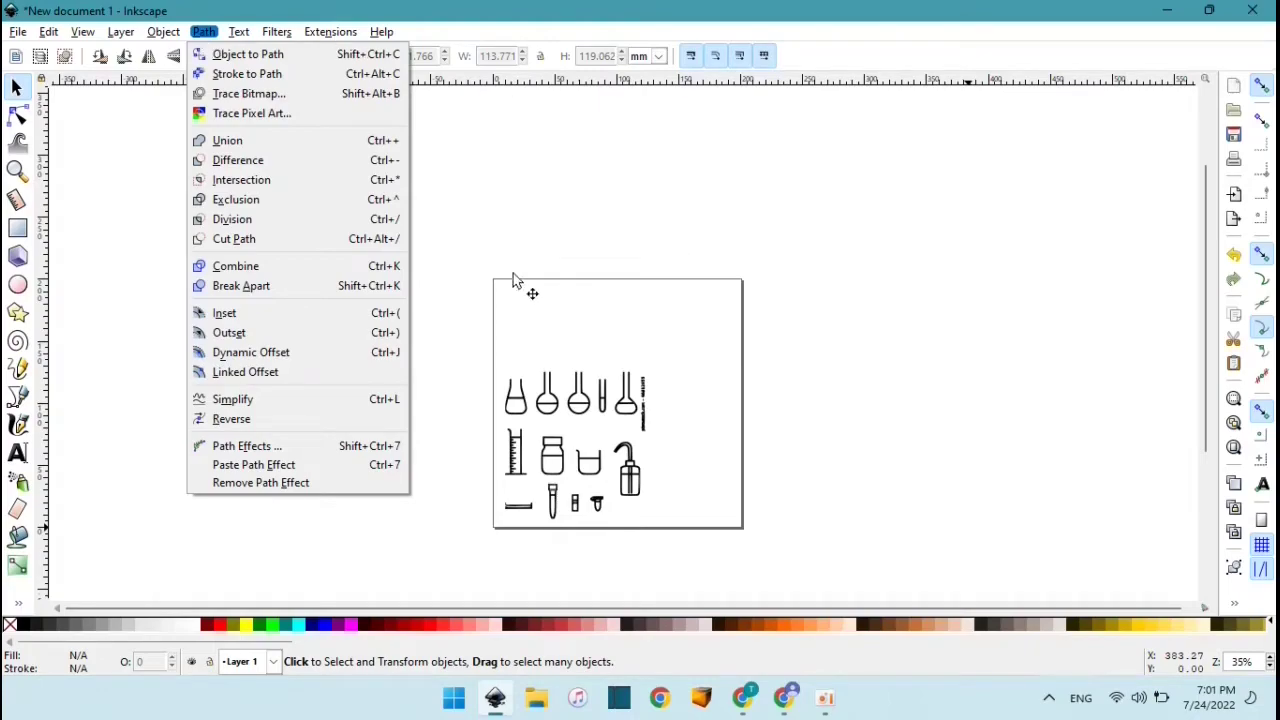
{"action": "left_click", "coordinate": [695, 430]}
{"action": "left_click_drag", "start_coordinate": [419, 346], "coordinate": [698, 548]}
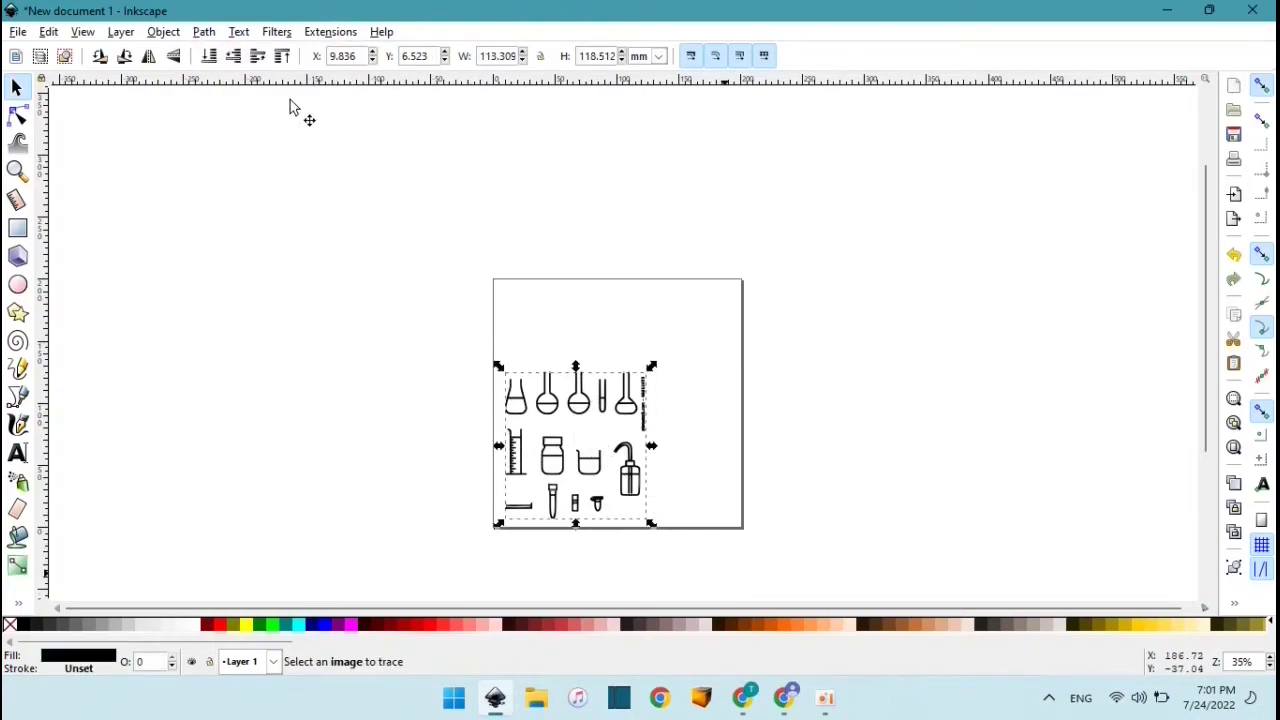
{"action": "left_click", "coordinate": [203, 32]}
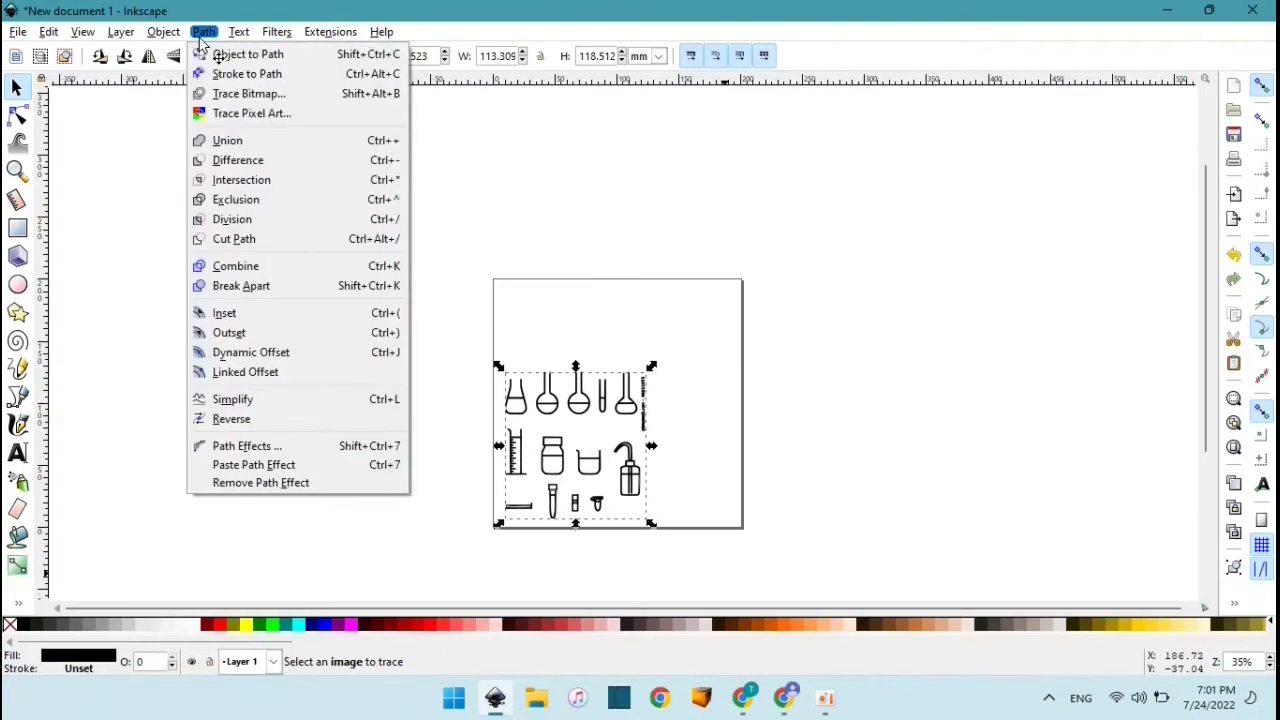
{"action": "left_click", "coordinate": [275, 58]}
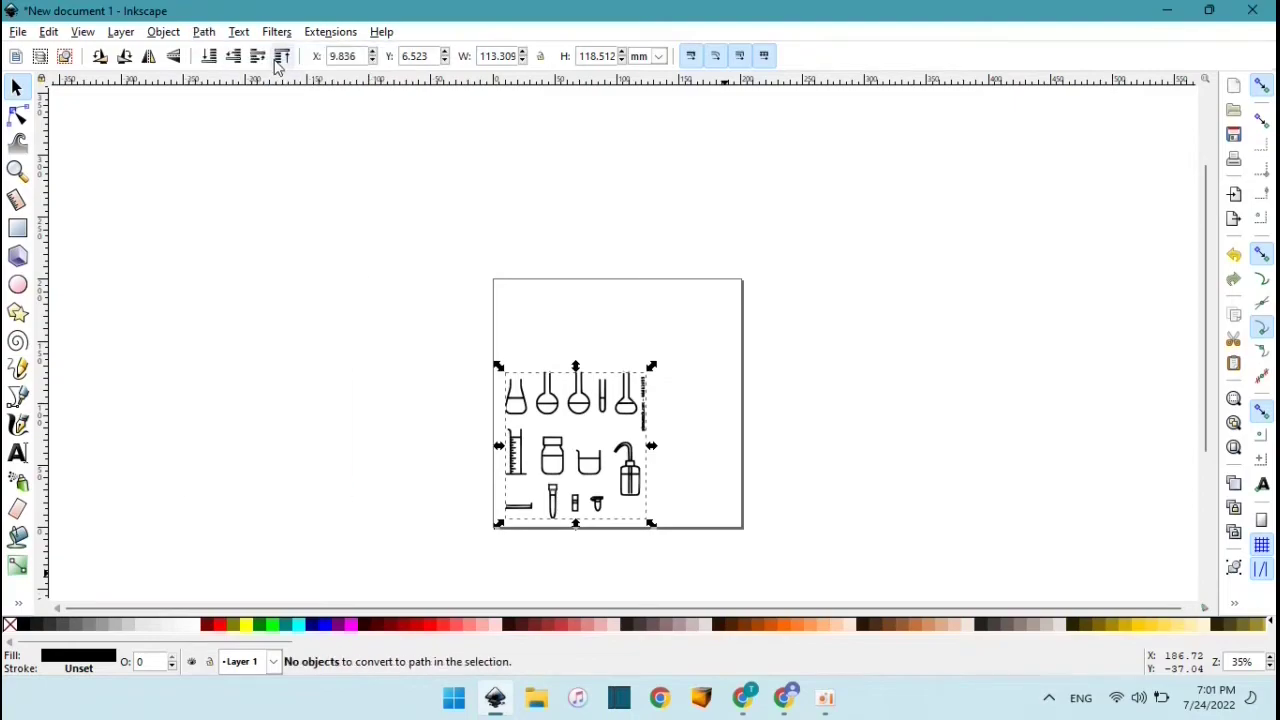
Step: Open the 4xiDraw Generate Pen (Servo) Gcode Tool for the selected traced drawing
{"action": "left_click", "coordinate": [333, 33]}
{"action": "mouse_move", "coordinate": [403, 188]}
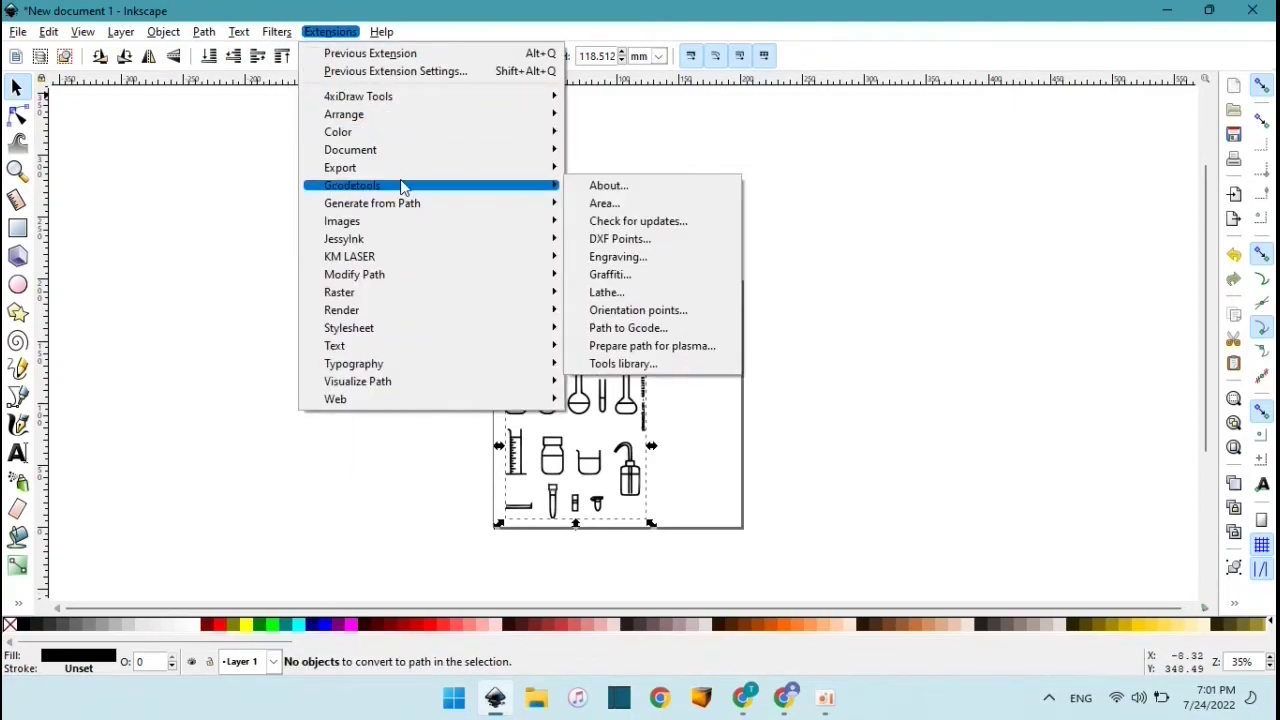
{"action": "mouse_move", "coordinate": [398, 98]}
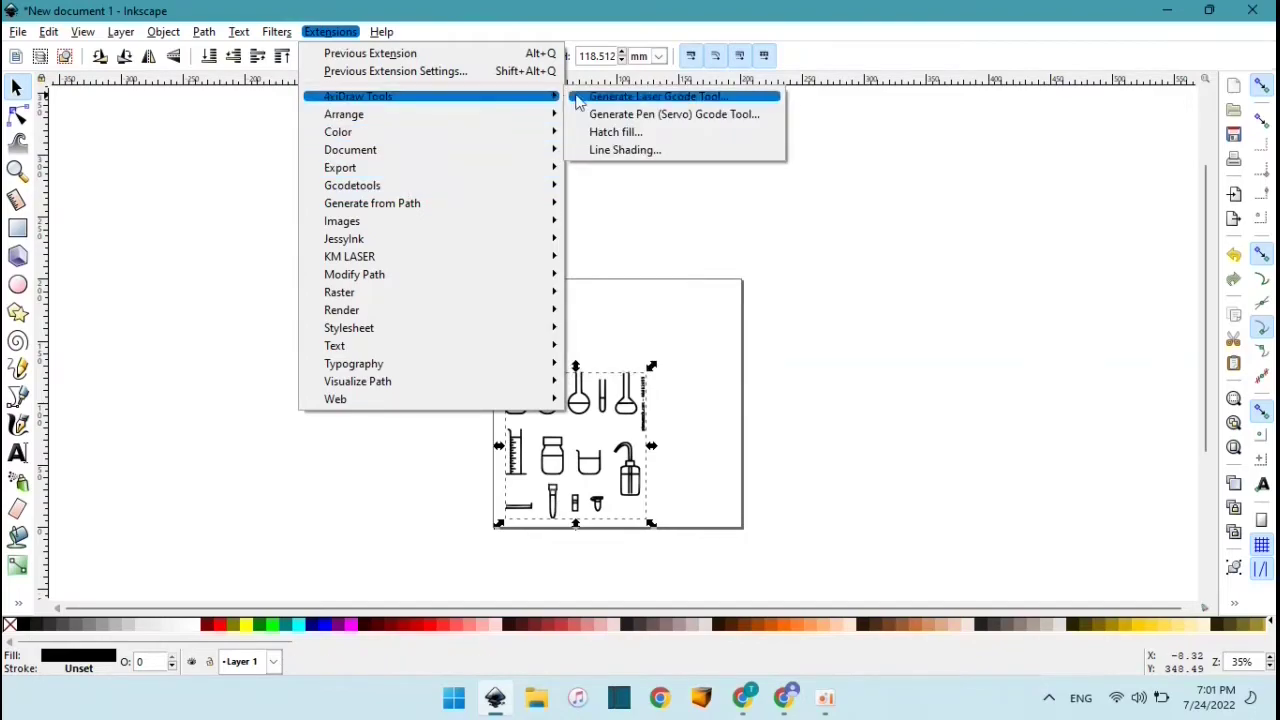
{"action": "left_click", "coordinate": [655, 114]}
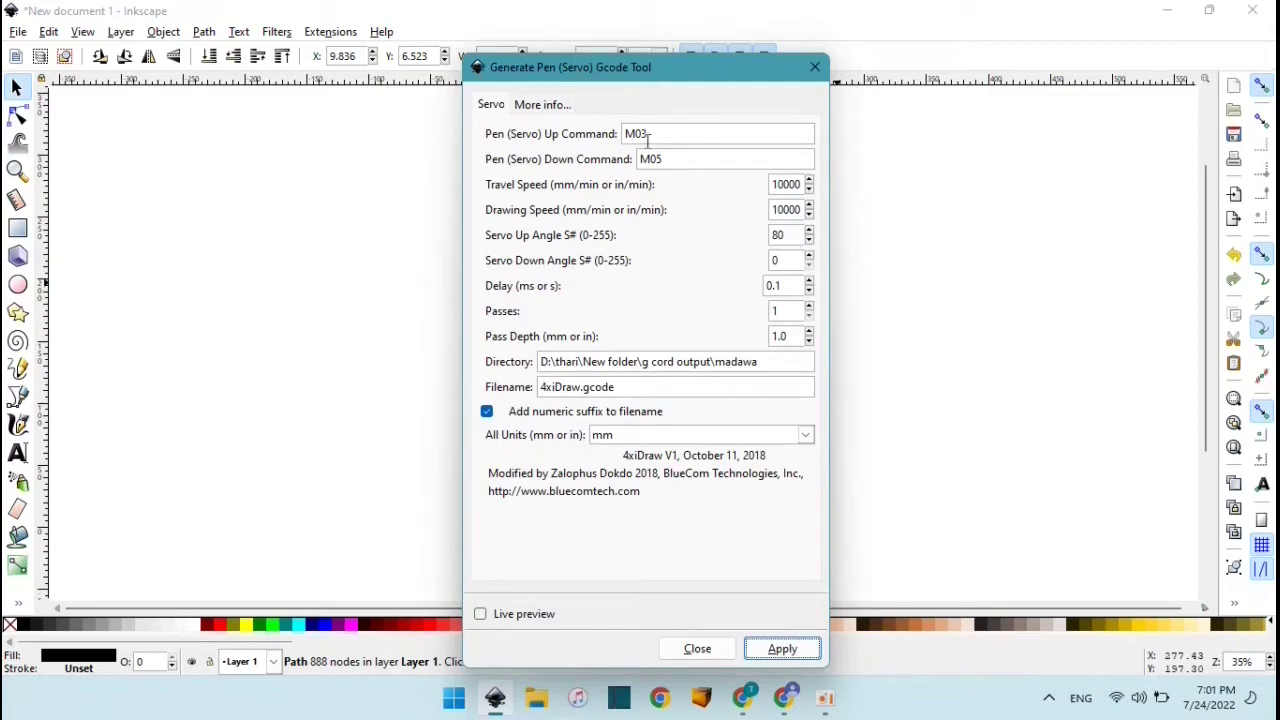
Step: Examine the pen up and down commands, speeds, servo angles, delay, passes, pass depth and output directory in the G-code tool
{"action": "left_click_drag", "start_coordinate": [662, 133], "coordinate": [563, 131]}
{"action": "left_click_drag", "start_coordinate": [684, 158], "coordinate": [628, 150]}
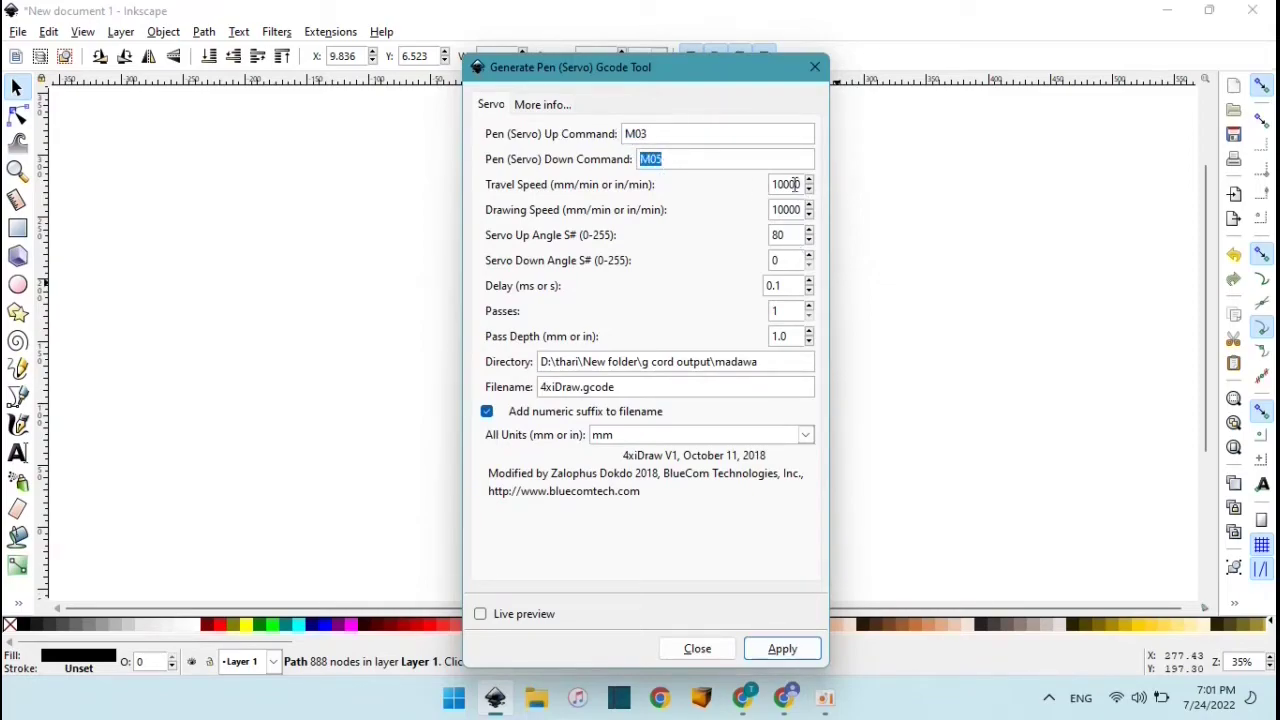
{"action": "mouse_move", "coordinate": [798, 186]}
{"action": "left_mouse_down"}
{"action": "mouse_move", "coordinate": [772, 185]}
{"action": "mouse_move", "coordinate": [740, 226]}
{"action": "left_mouse_up"}
{"action": "left_click_drag", "start_coordinate": [792, 262], "coordinate": [718, 260]}
{"action": "left_click_drag", "start_coordinate": [796, 290], "coordinate": [716, 284]}
{"action": "left_click", "coordinate": [790, 317]}
{"action": "left_click_drag", "start_coordinate": [794, 338], "coordinate": [779, 340]}
{"action": "left_click_drag", "start_coordinate": [759, 370], "coordinate": [474, 339]}
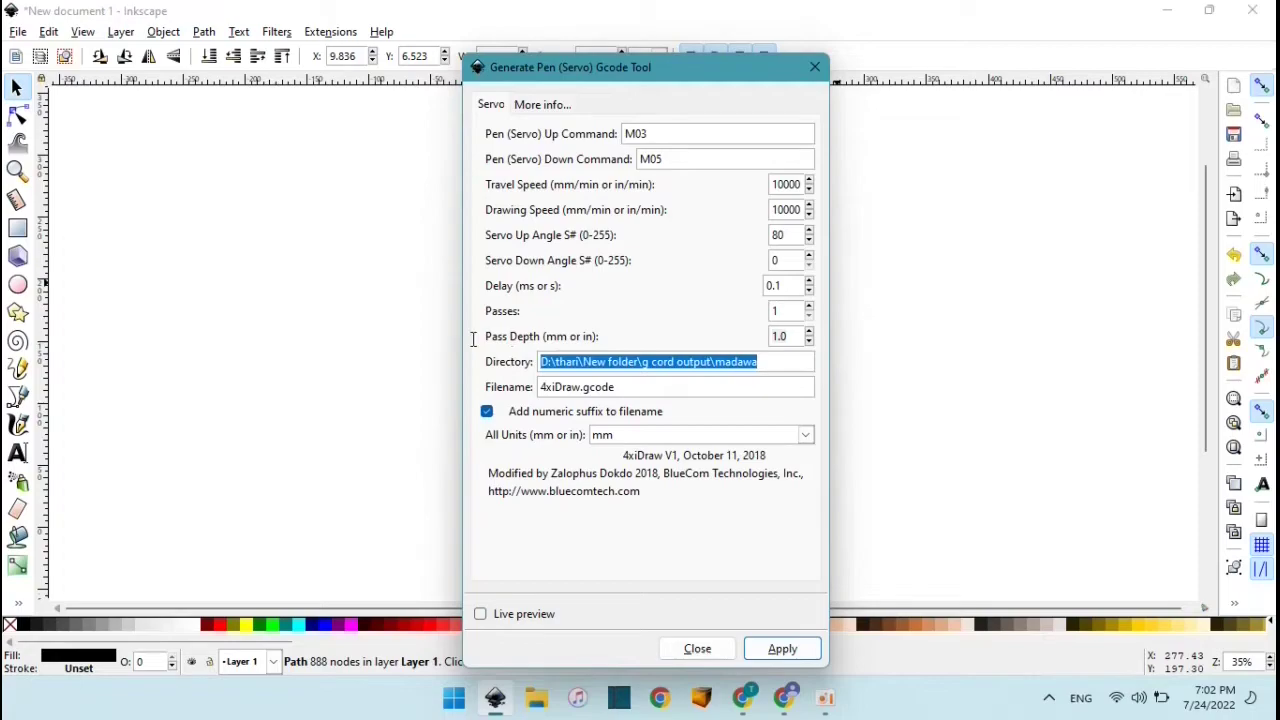
Step: Switch to File Explorer, copy the path of the D:\thari folder and minimize the window
{"action": "left_click", "coordinate": [537, 697]}
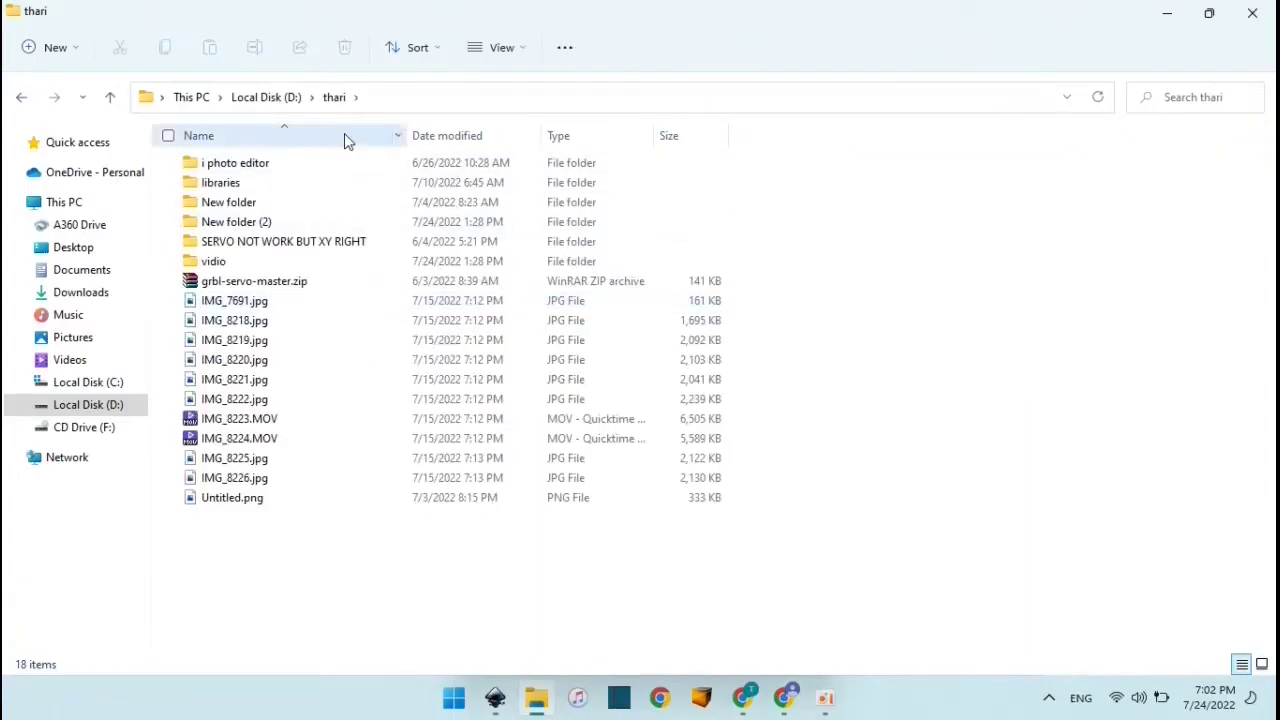
{"action": "left_click", "coordinate": [402, 92]}
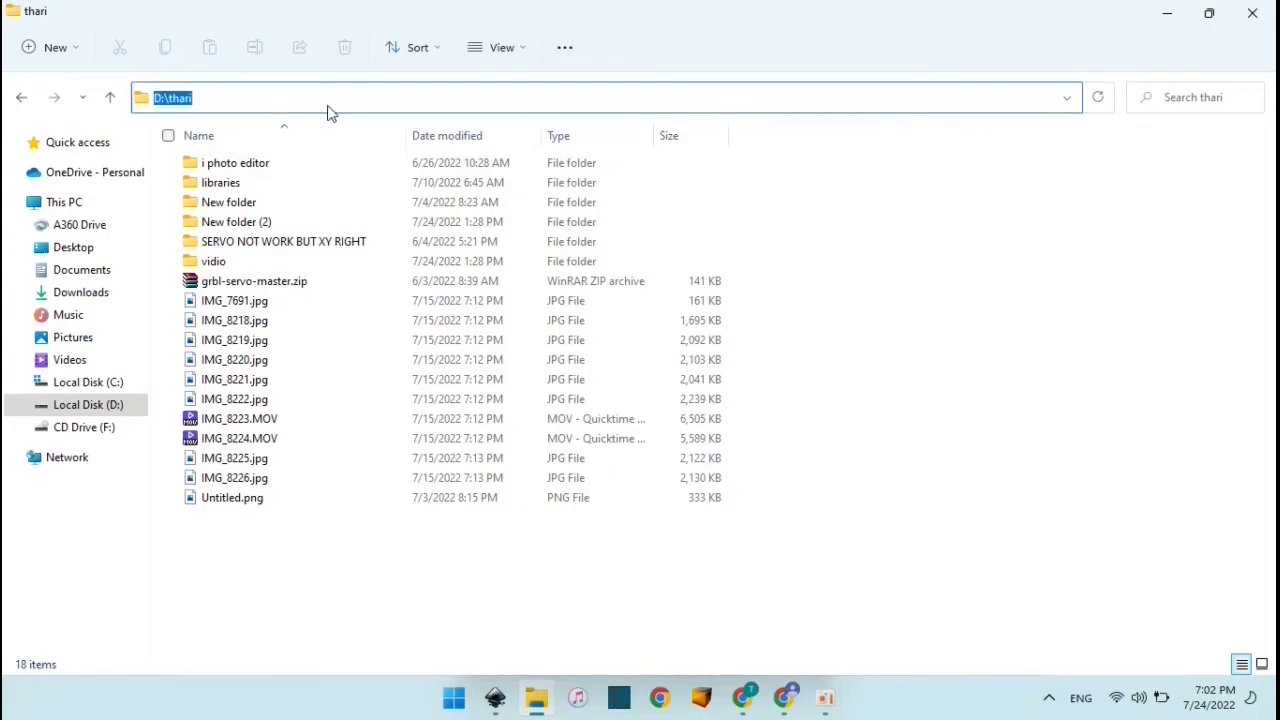
{"action": "right_click", "coordinate": [178, 103]}
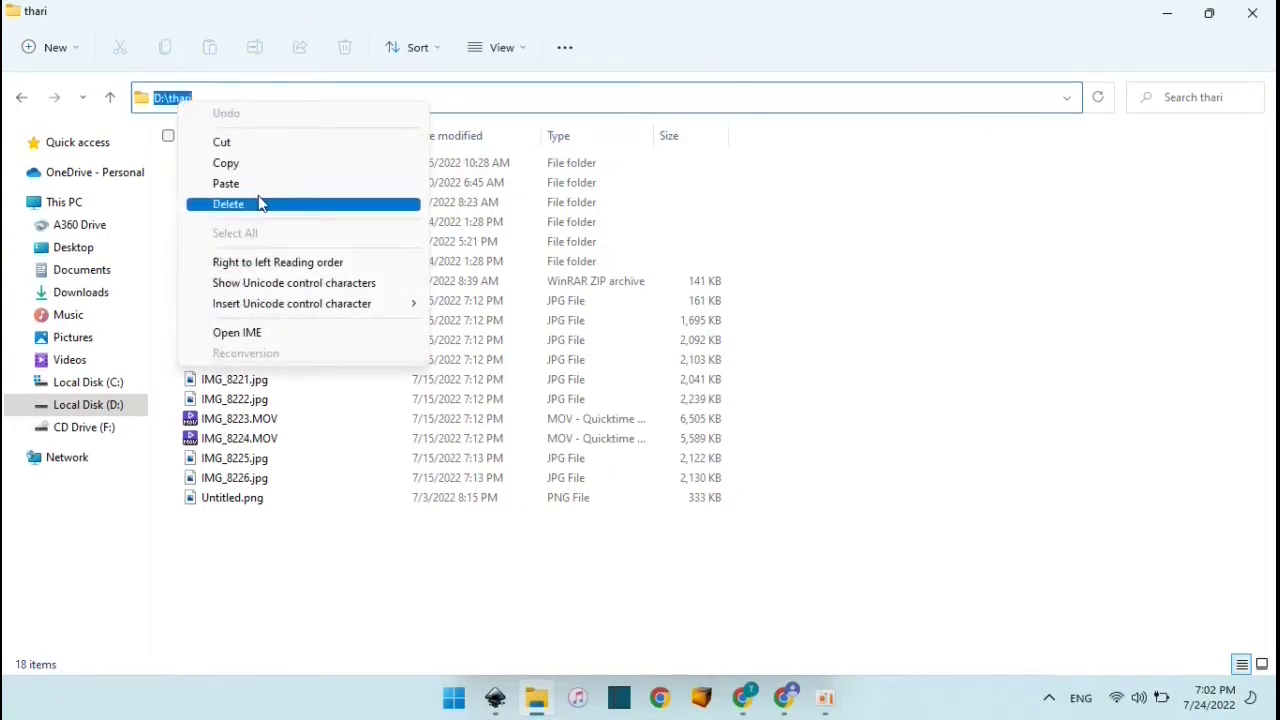
{"action": "left_click", "coordinate": [240, 163]}
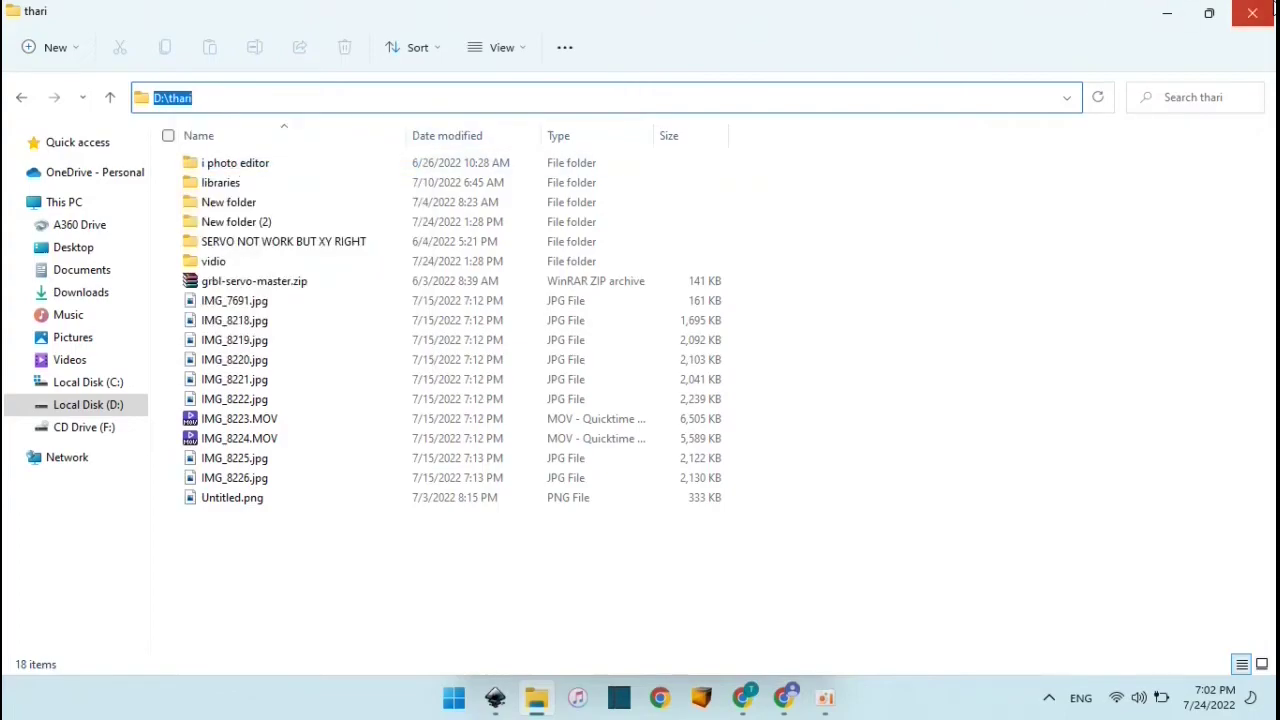
{"action": "left_click", "coordinate": [1162, 11]}
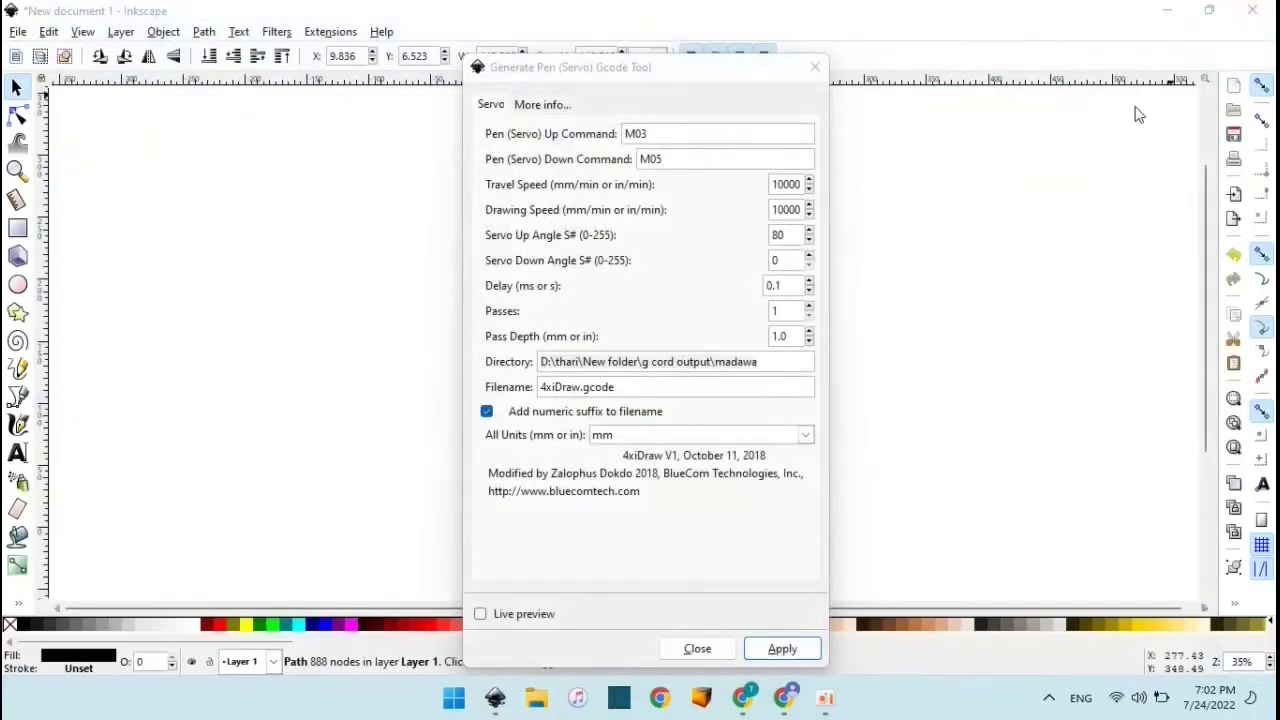
Step: Replace the G-code output directory with the copied path D:\thari and generate the file 4xiDraw.gcode
{"action": "left_click", "coordinate": [760, 361]}
{"action": "key", "text": "ctrl+a"}
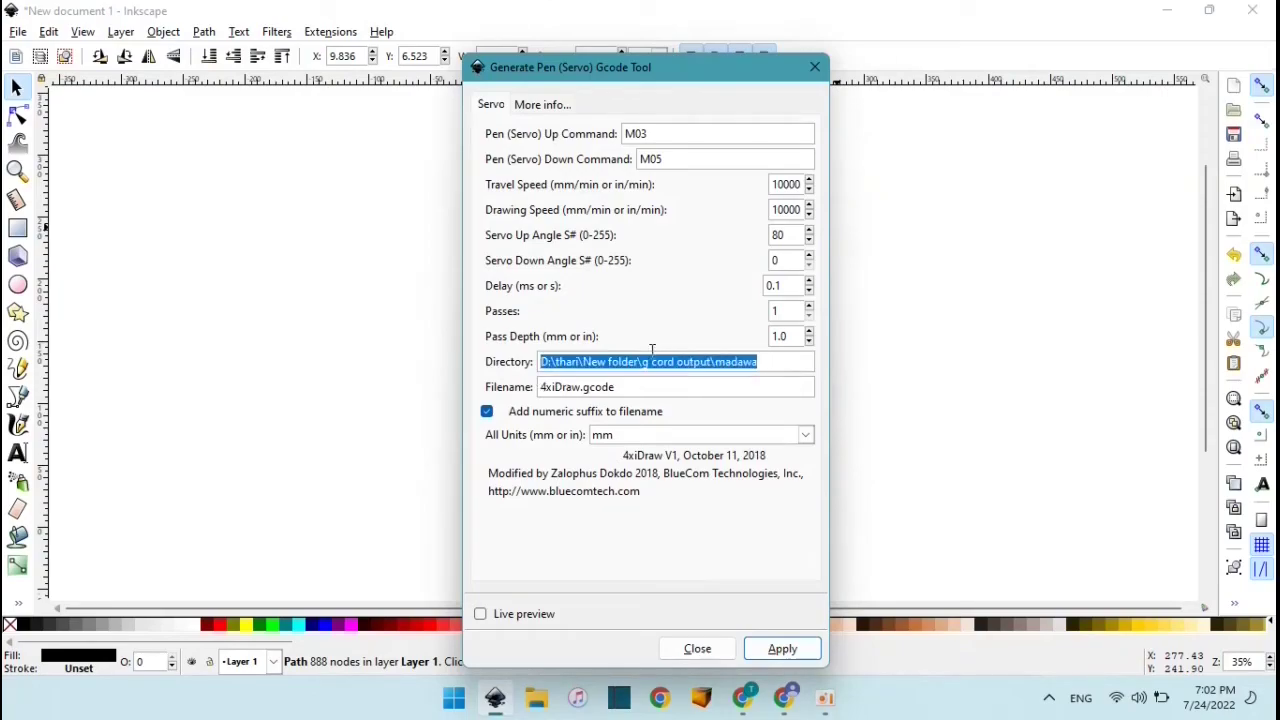
{"action": "right_click", "coordinate": [565, 356]}
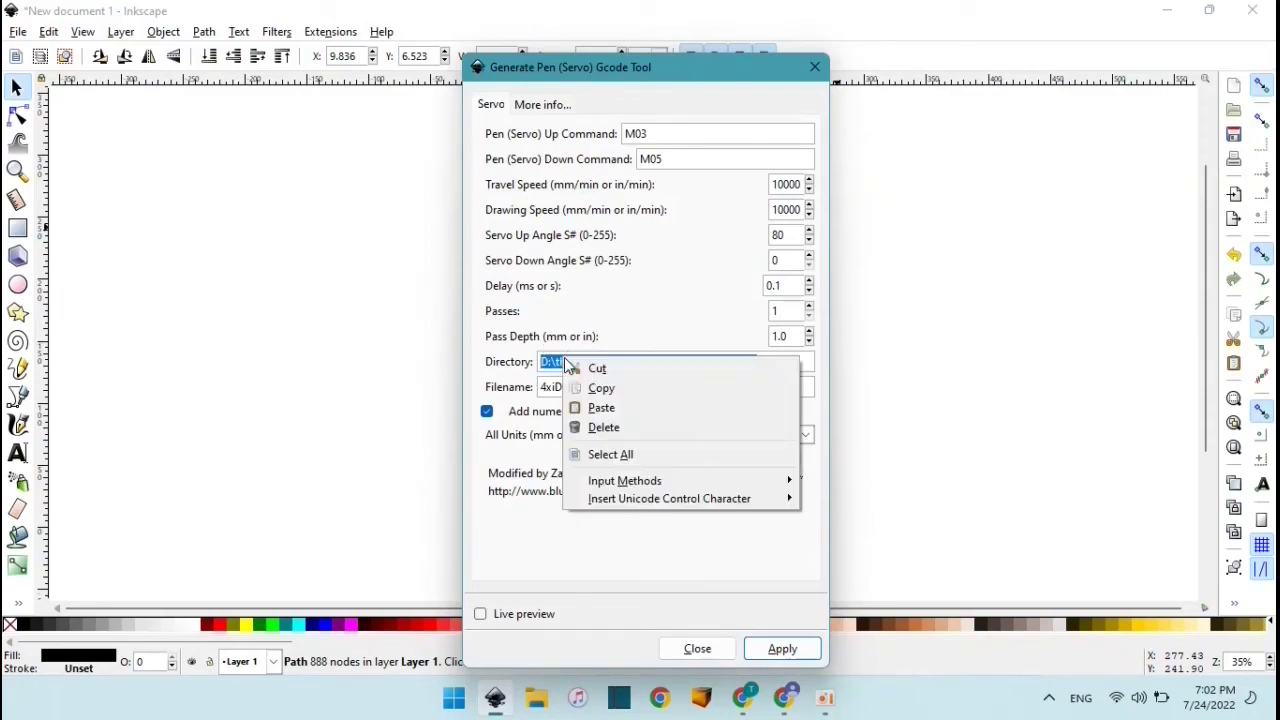
{"action": "left_click", "coordinate": [620, 407]}
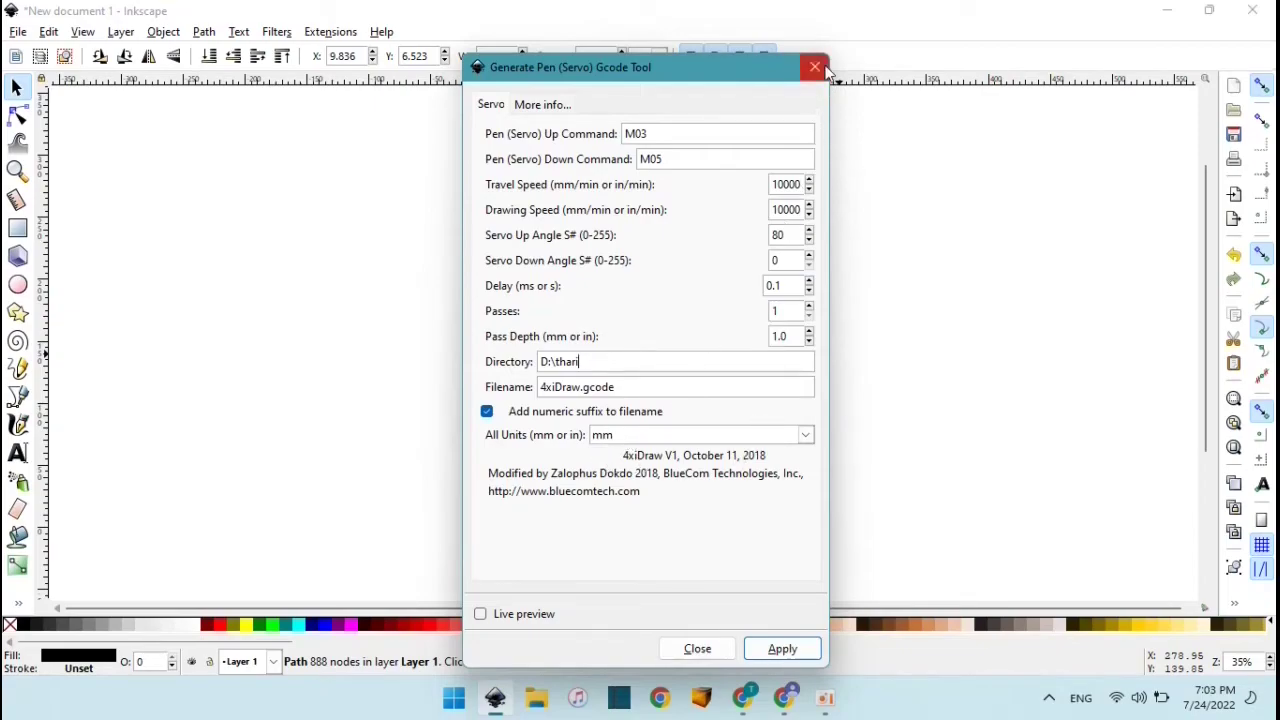
{"action": "left_click", "coordinate": [780, 648]}
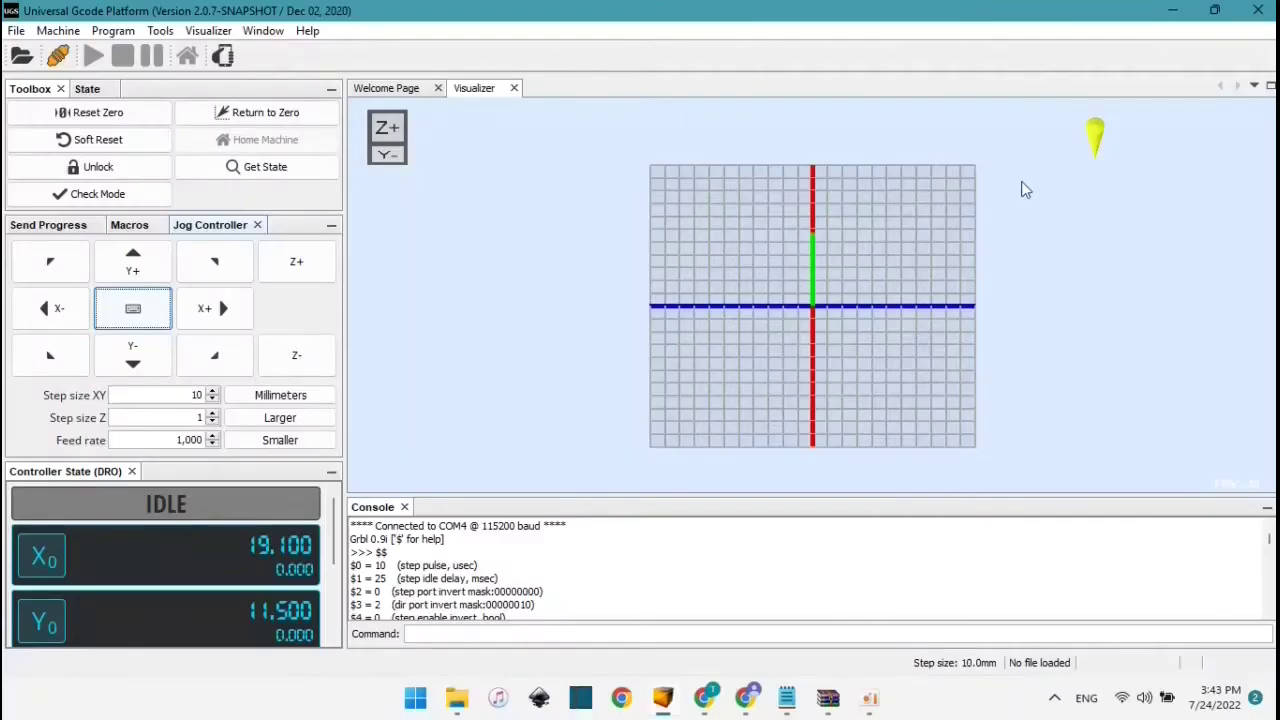
Step: In Universal Gcode Platform, zero the current position, then load science xiDraw_0002.gcode and start running it
{"action": "left_click", "coordinate": [100, 118]}
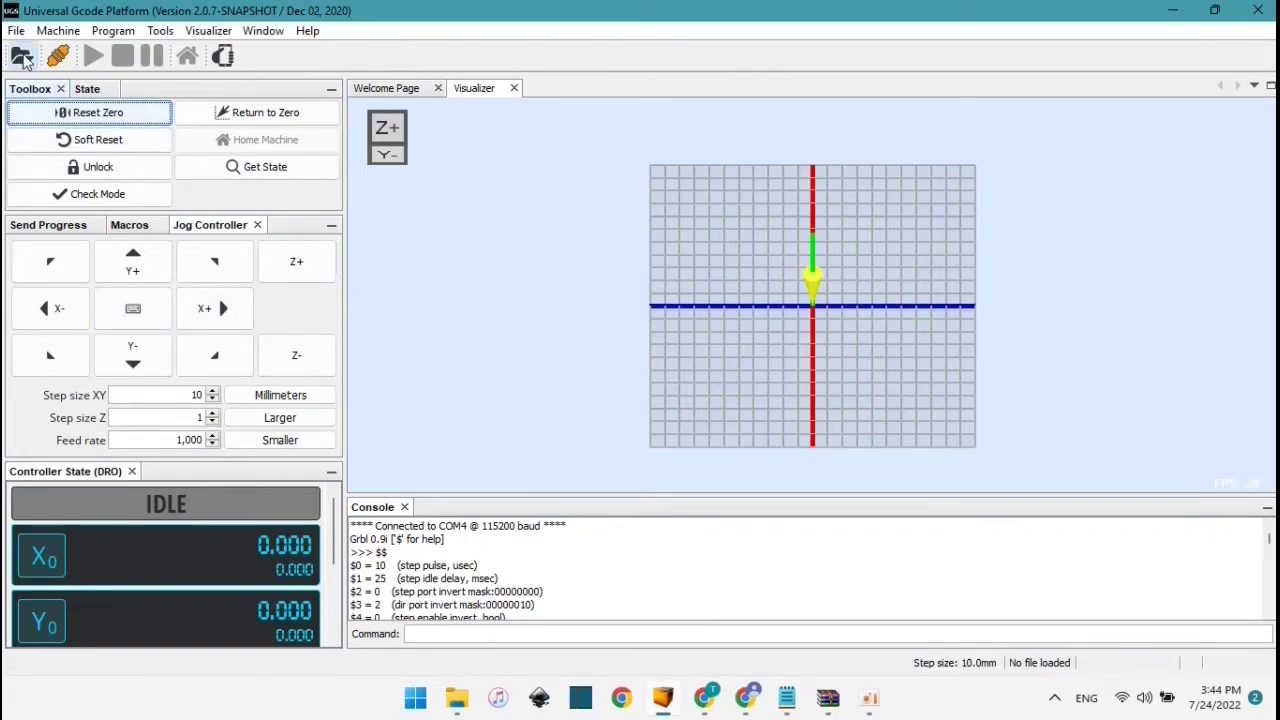
{"action": "left_click", "coordinate": [22, 58]}
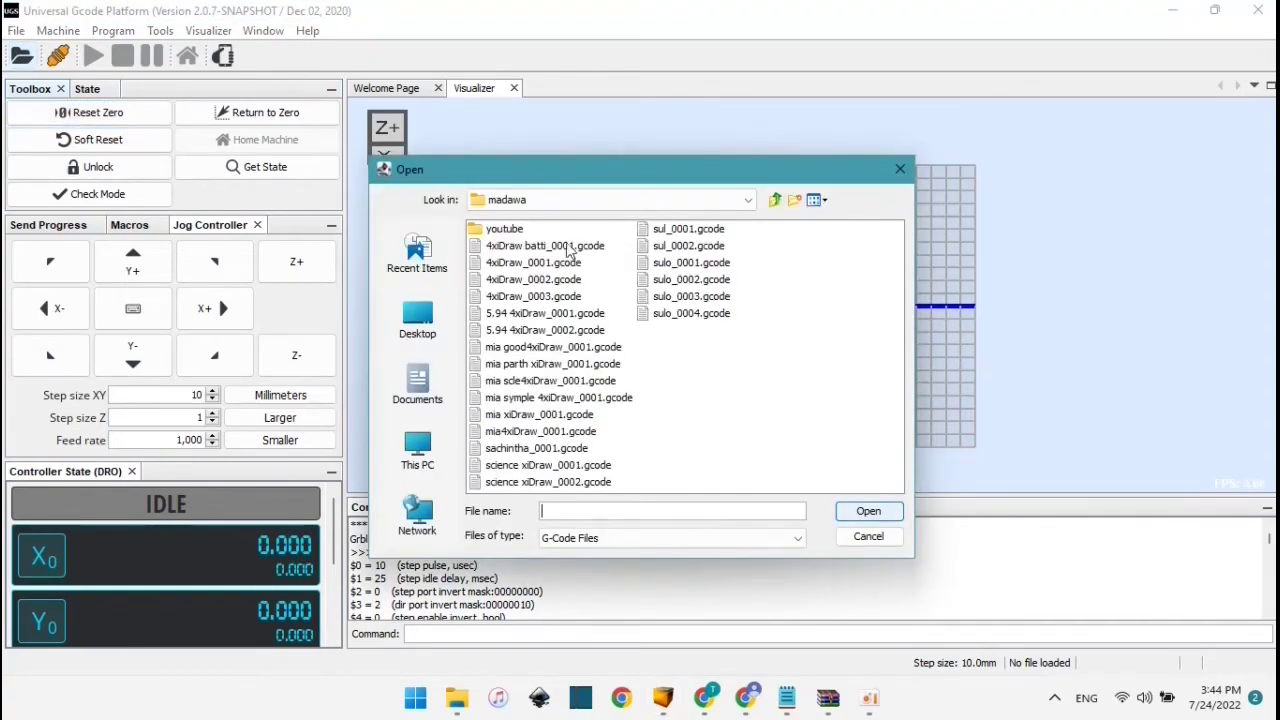
{"action": "double_click", "coordinate": [552, 482]}
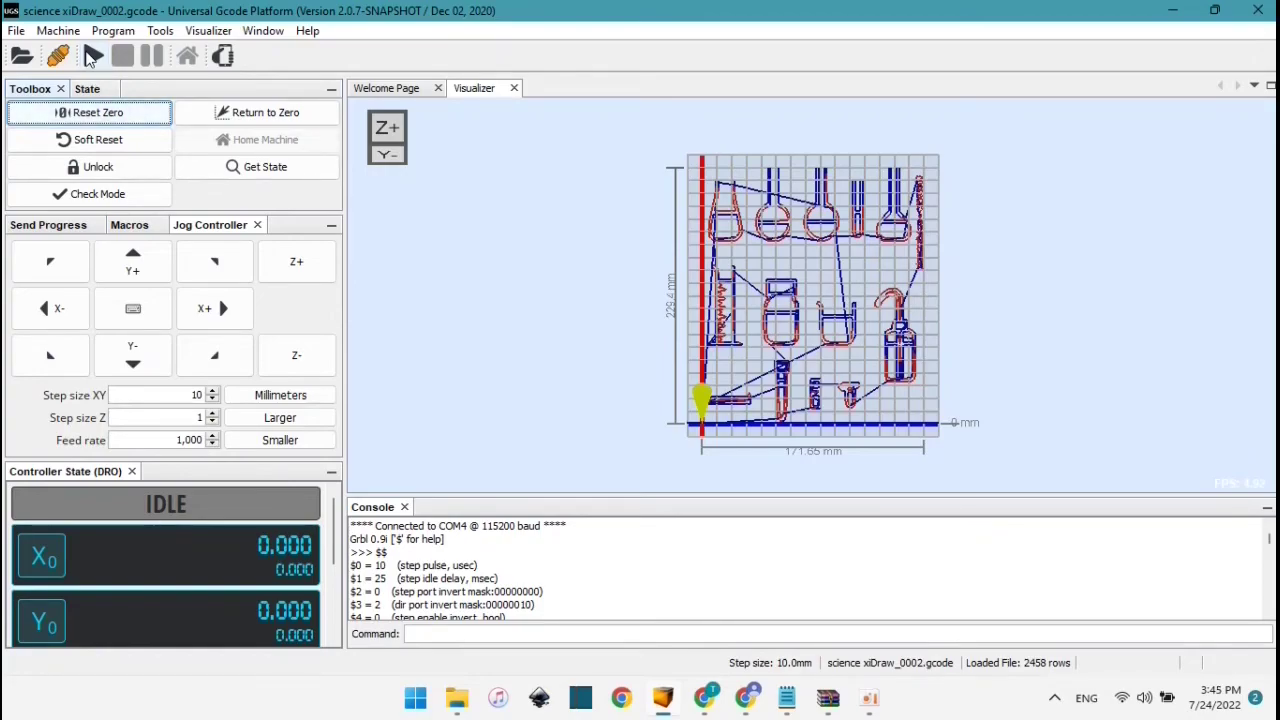
{"action": "left_click", "coordinate": [92, 58]}
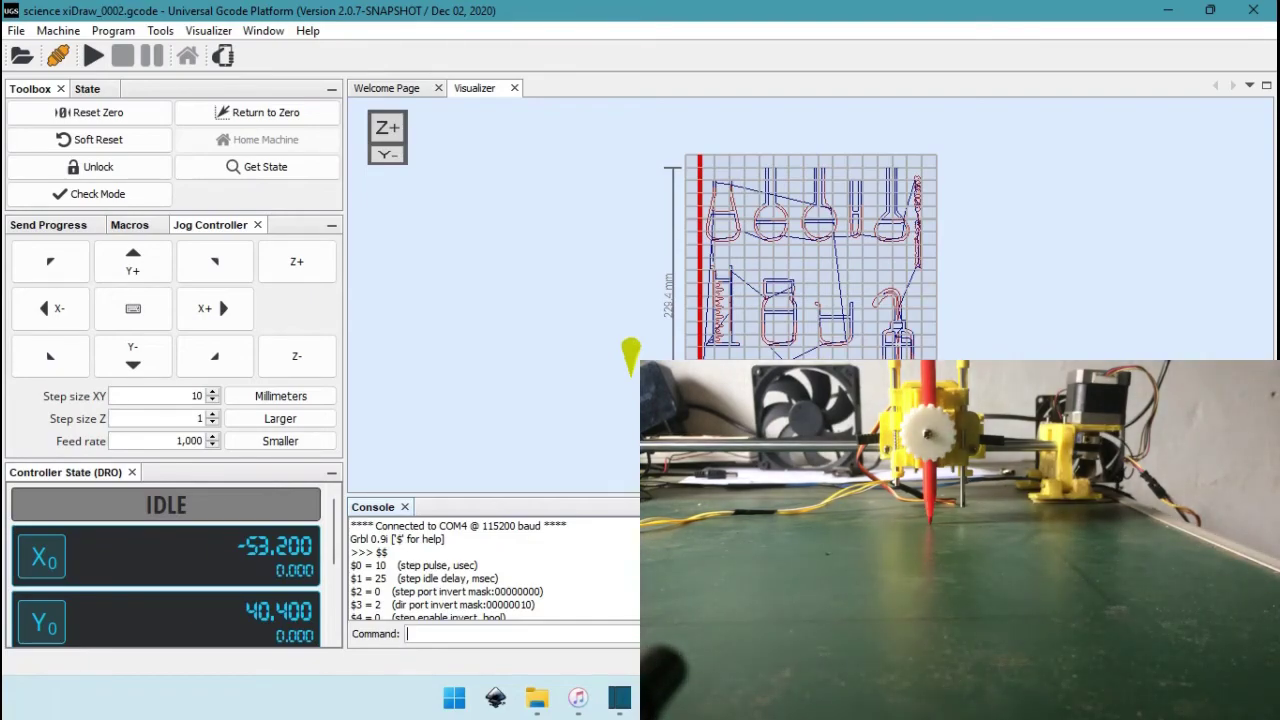
Step: Test the pen servo by sending the commands m03 s80 and m05 s10 to the controller
{"action": "type", "text": "m03 s80"}
{"action": "key", "text": "Return"}
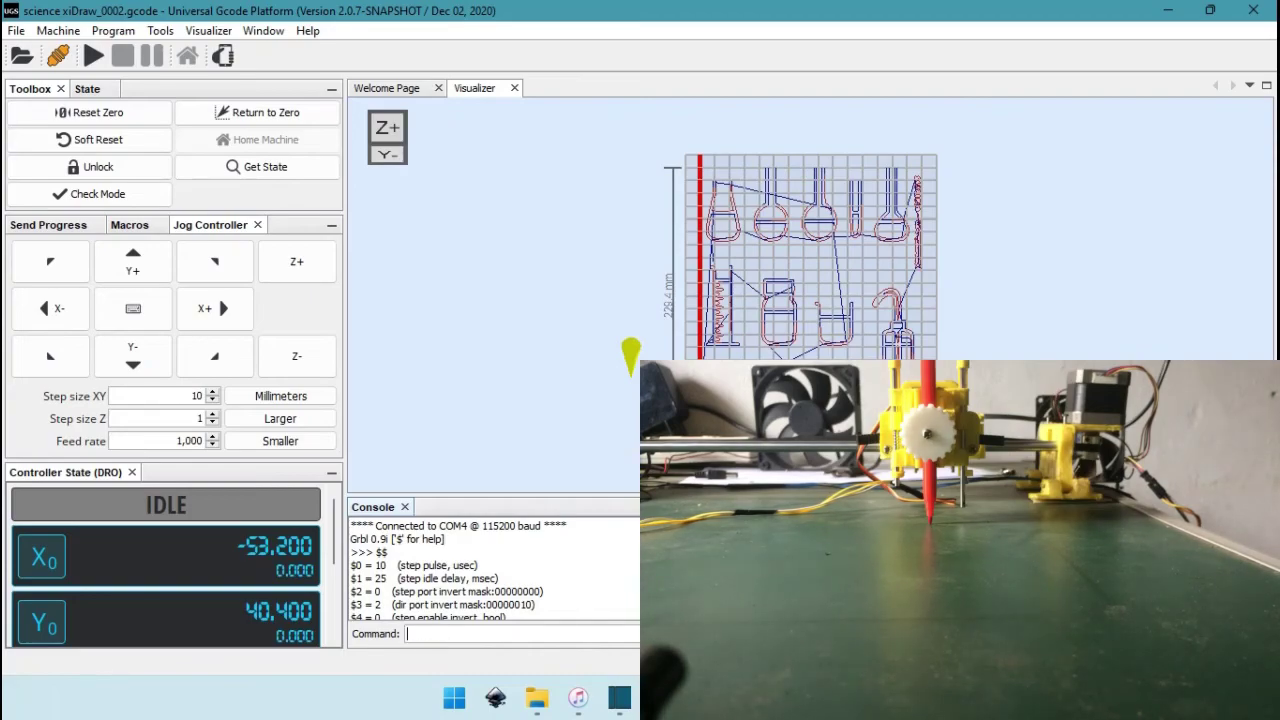
{"action": "type", "text": "m"}
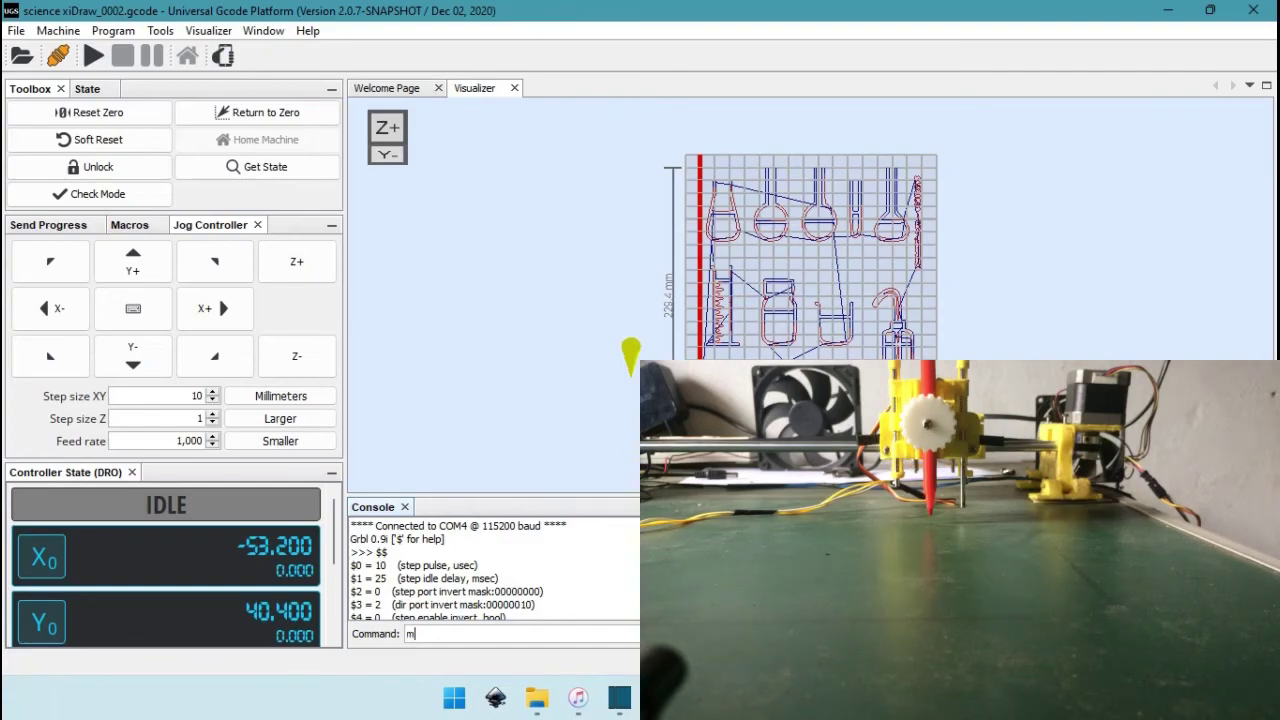
{"action": "type", "text": "05 s10"}
{"action": "key", "text": "Return"}
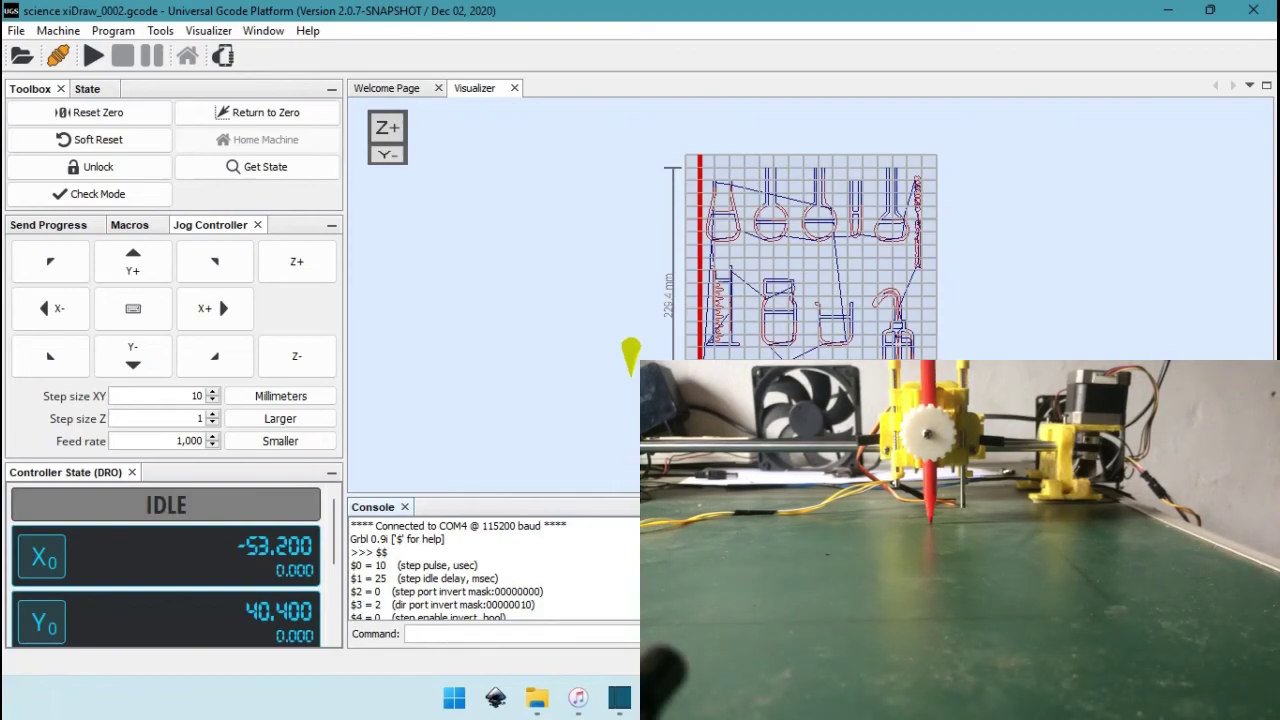